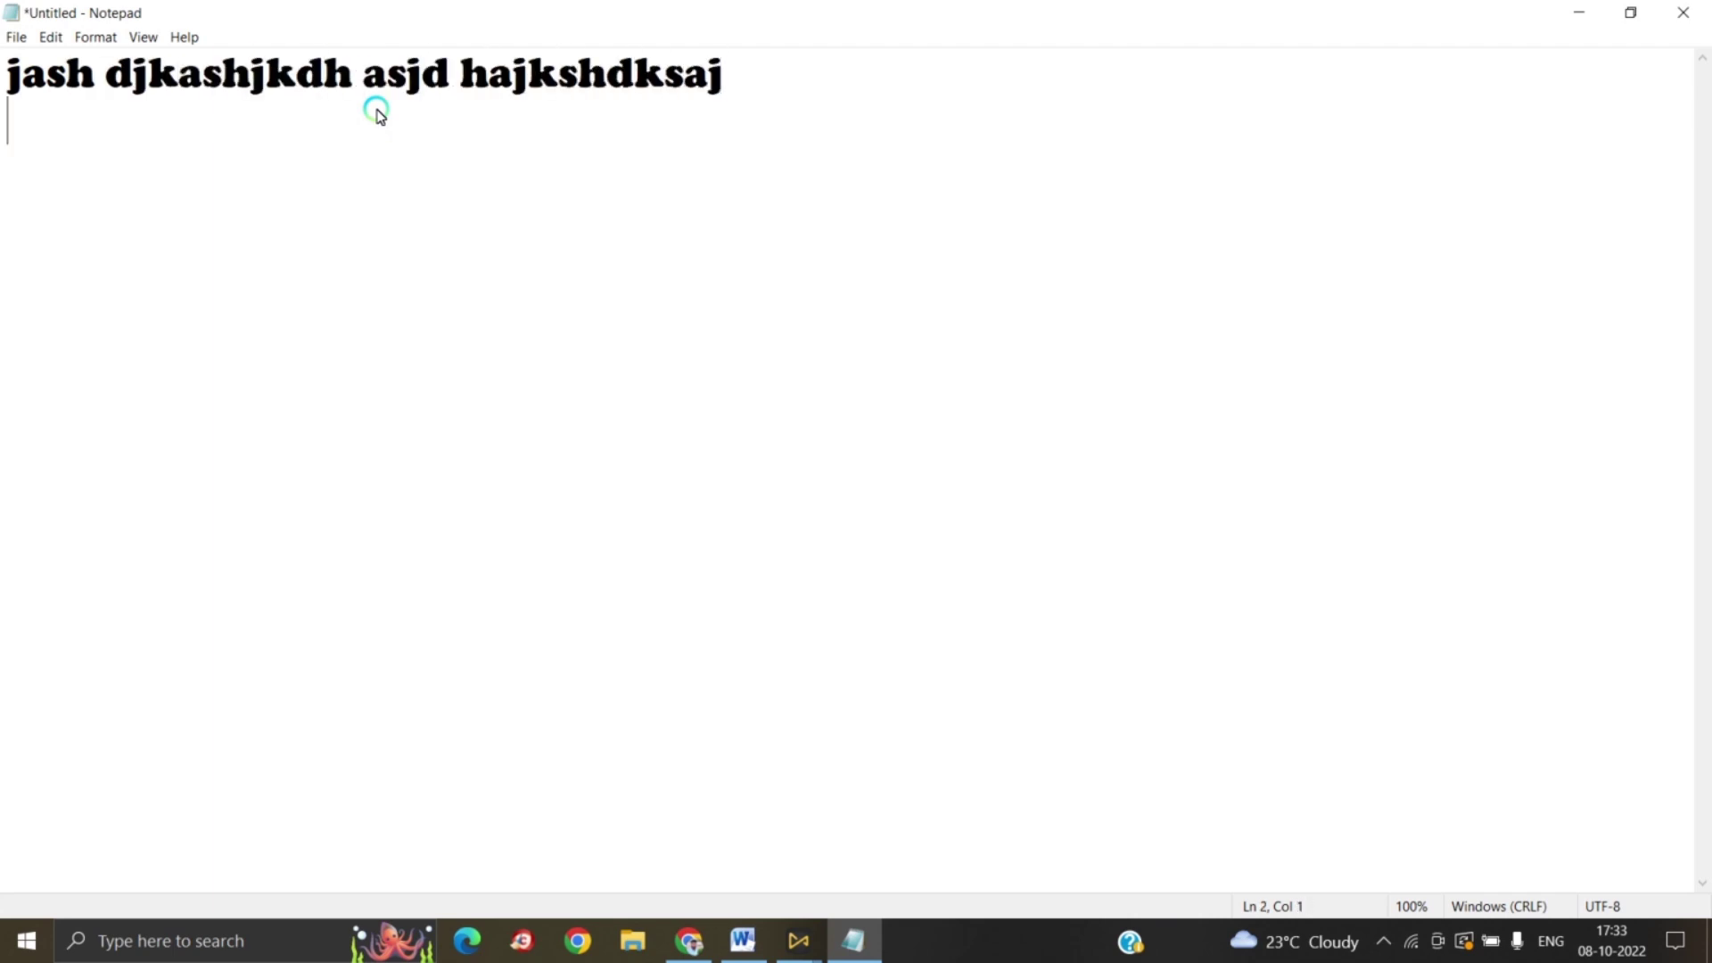
Step: Type the sample text 'jash djkashjkdh asjd hajkshdksaj…', ending the second line with $#%$#%$ symbols
{"action": "type", "text": "asdjsa hdjk hasjkdh sajkdhjaskd       "}
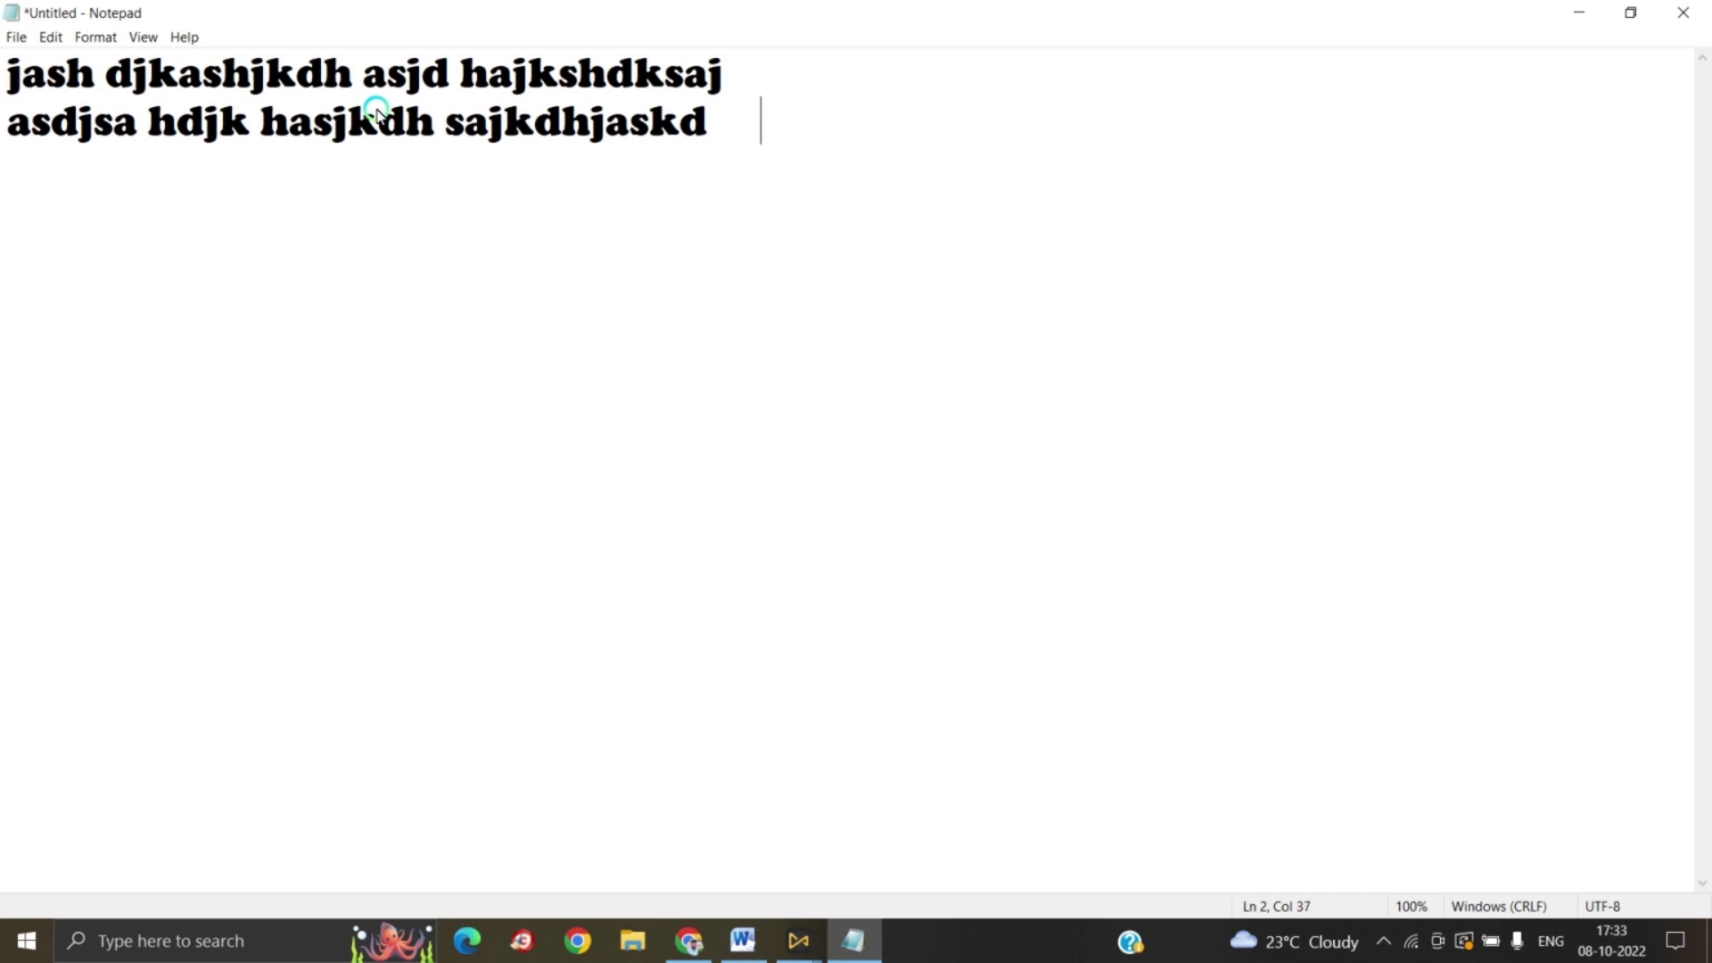
{"action": "type", "text": "fdhsjdf"}
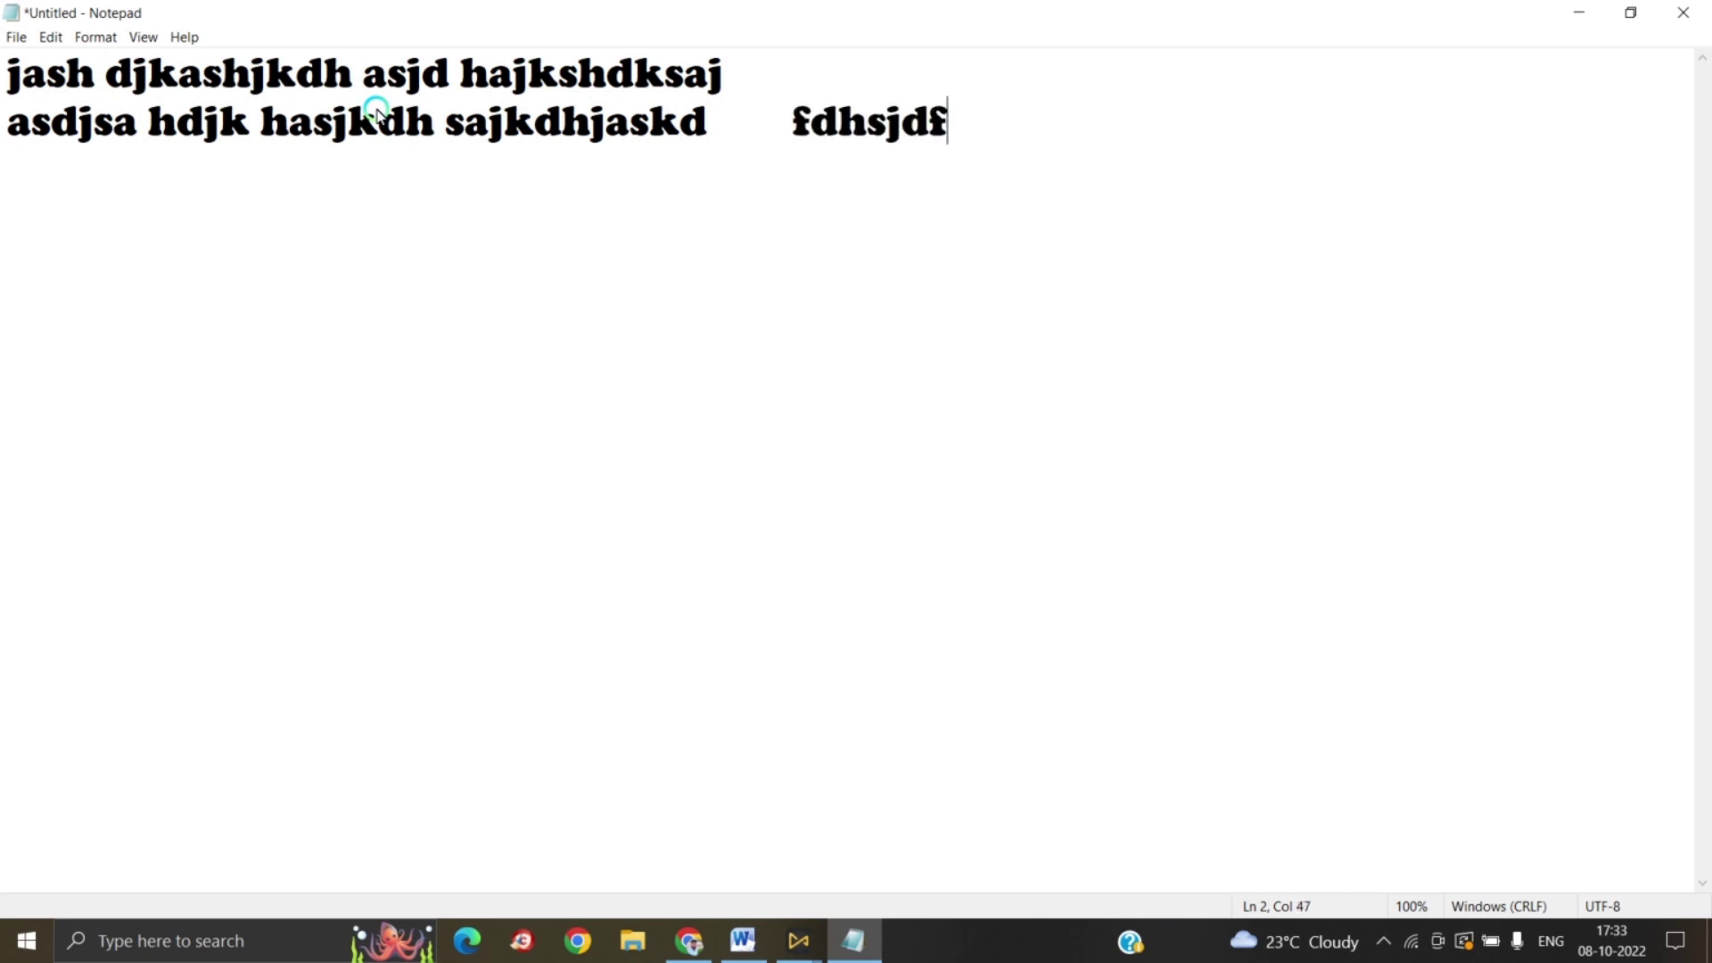
{"action": "type", "text": "$#%$#%$#%$#%"}
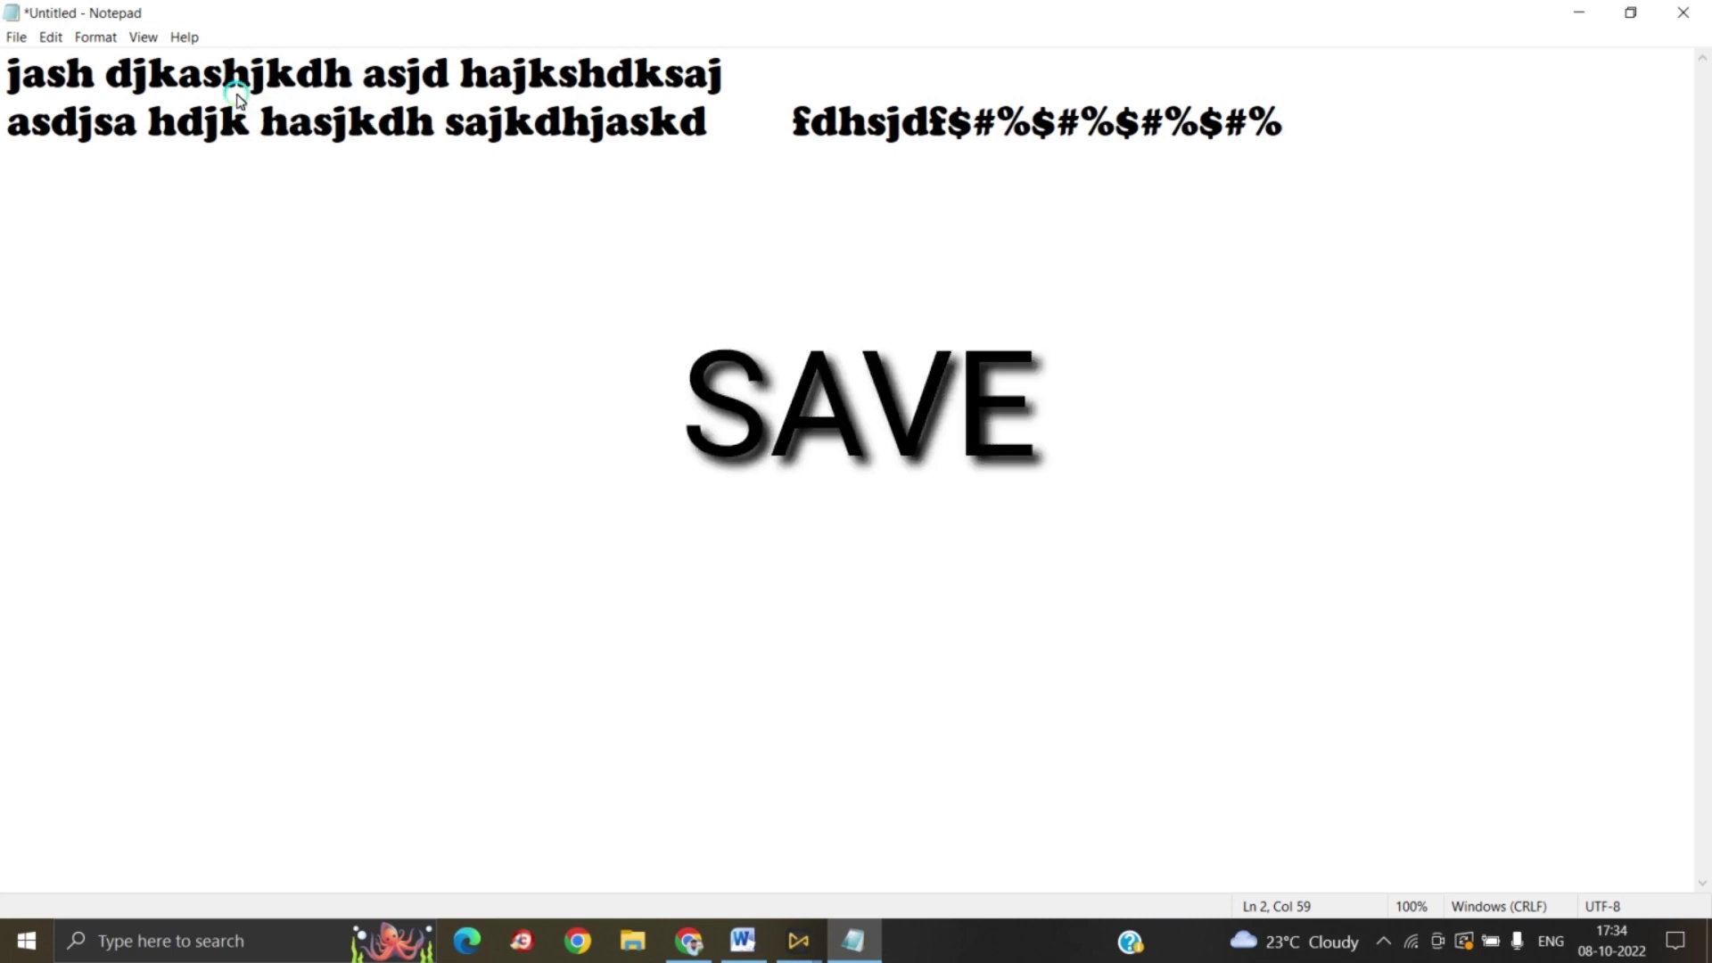
Step: Save the two-line document as a text file under a new name in the Hp folder
{"action": "left_click", "coordinate": [16, 37]}
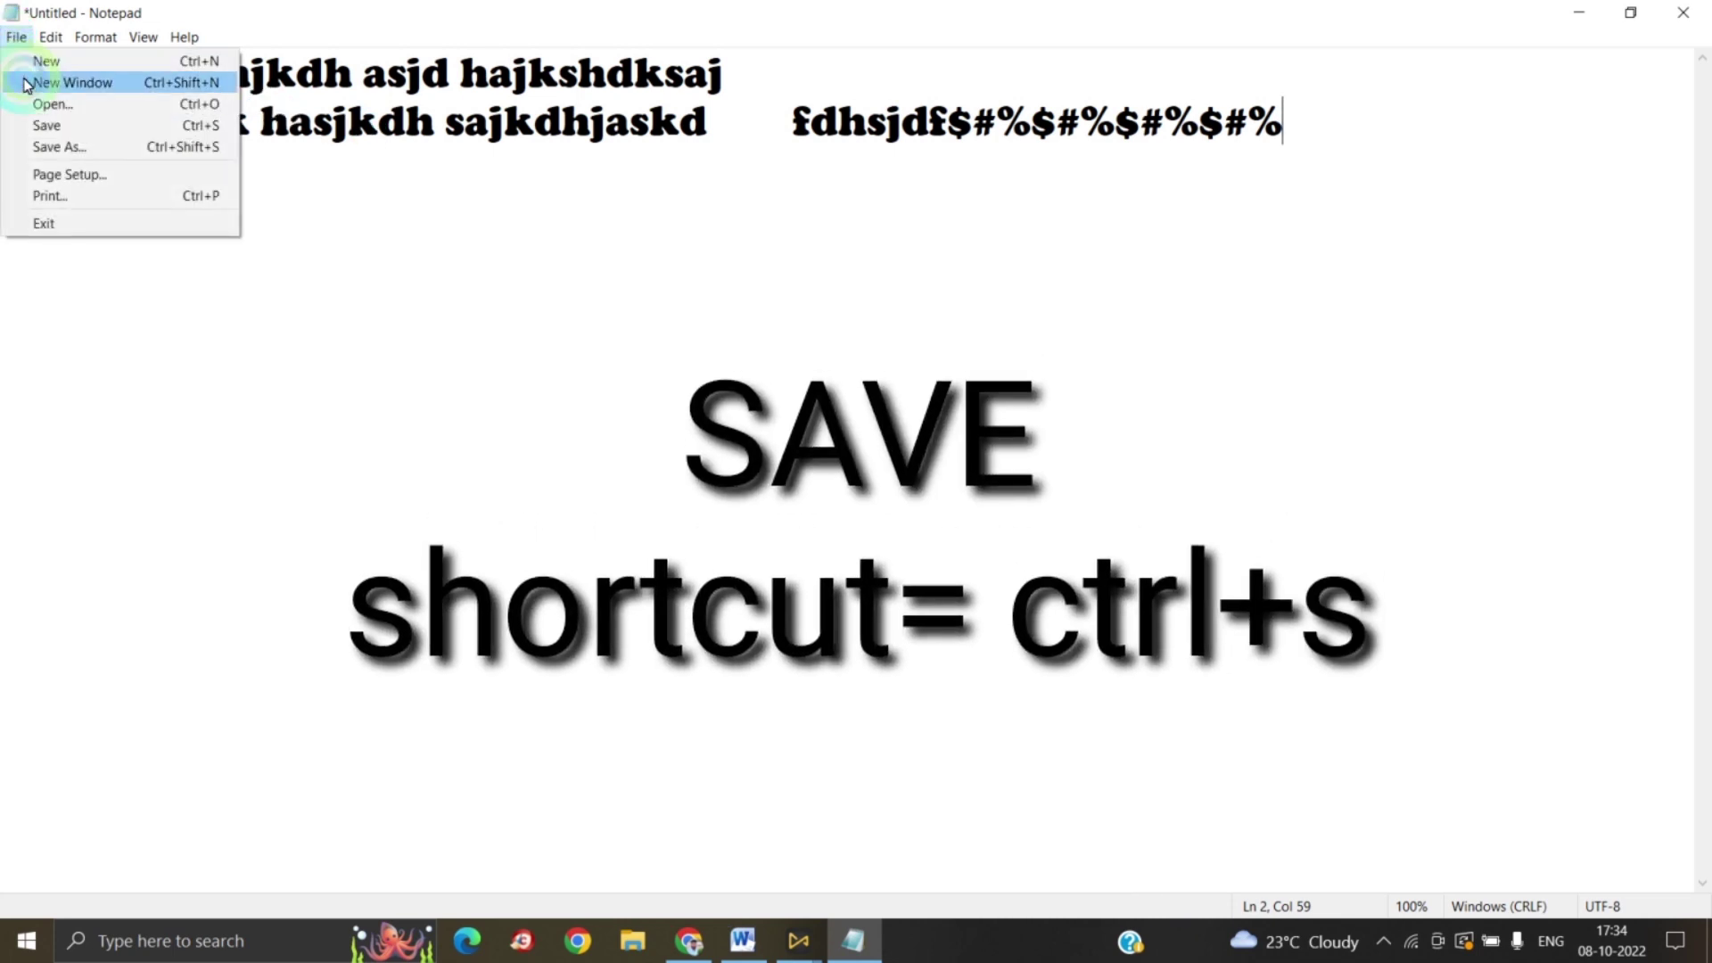
{"action": "left_click", "coordinate": [45, 125]}
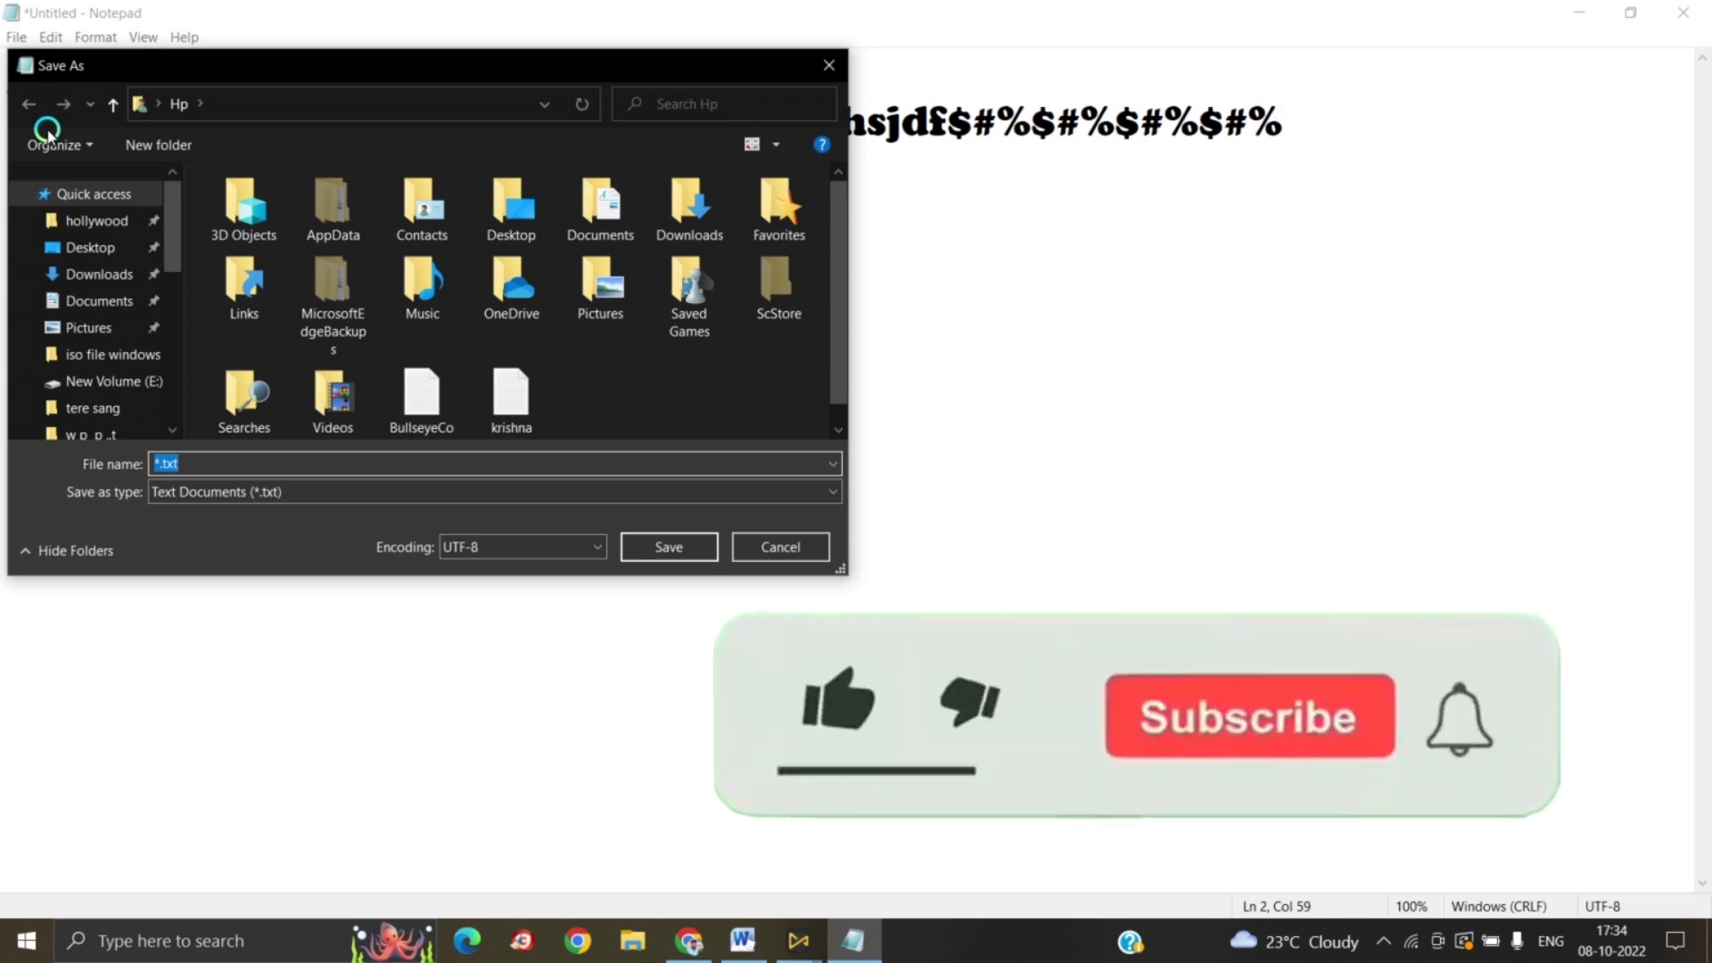
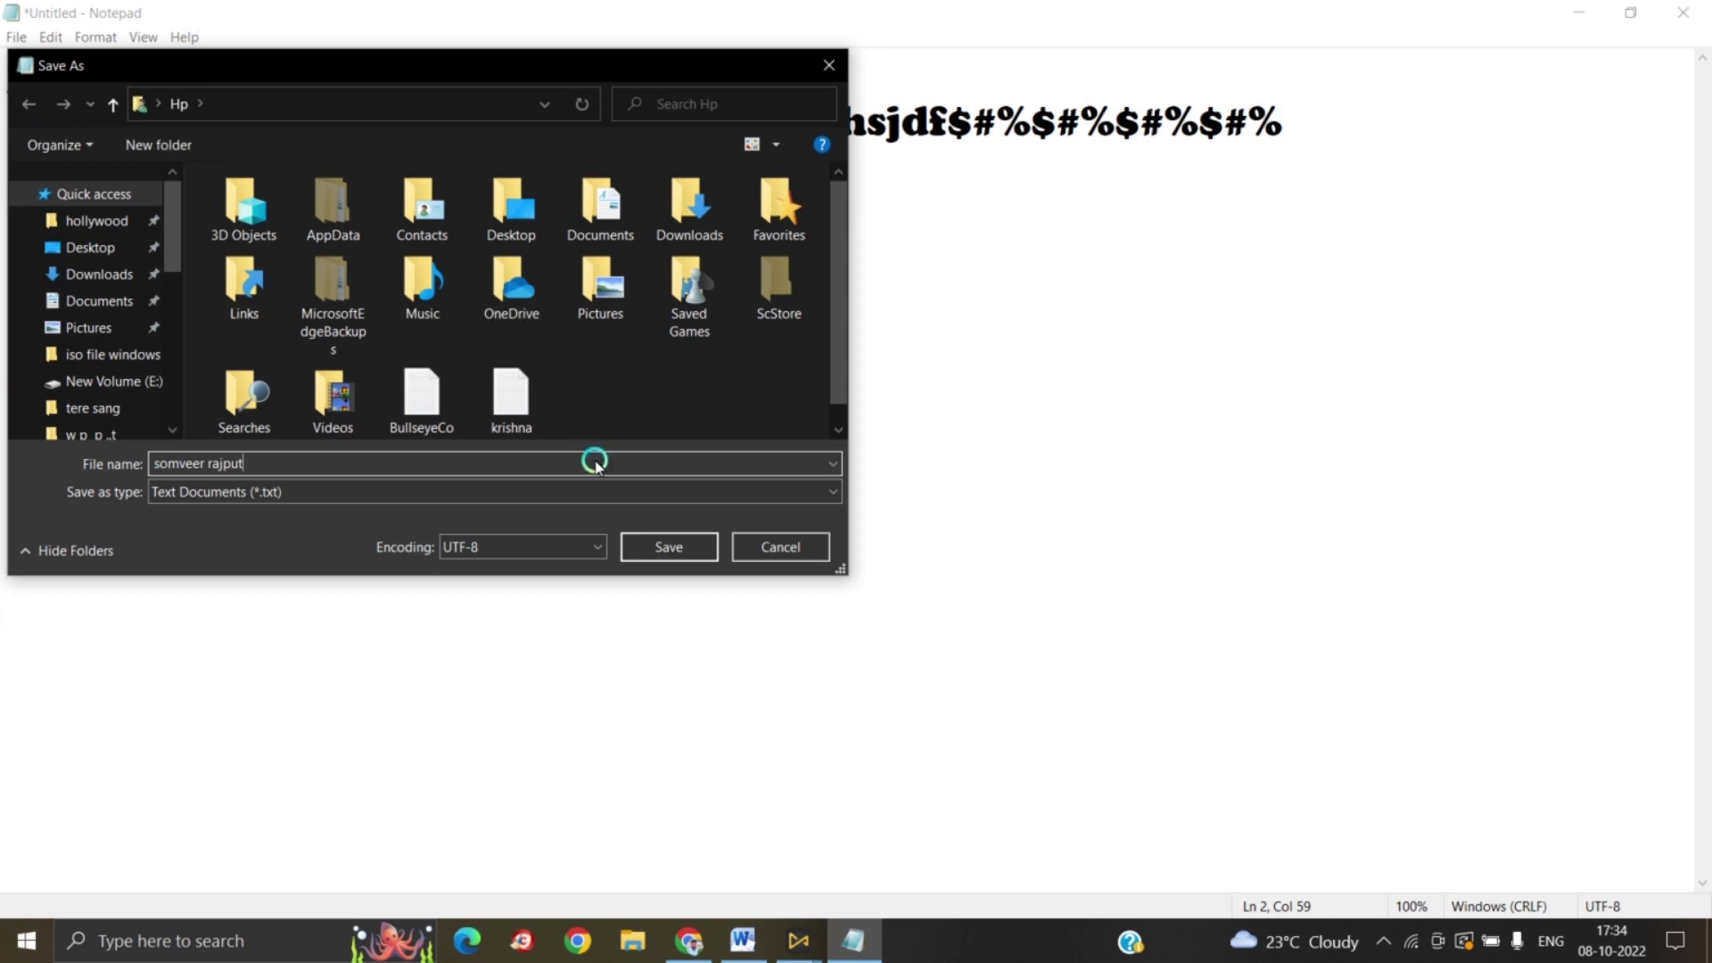
{"action": "left_click", "coordinate": [660, 549]}
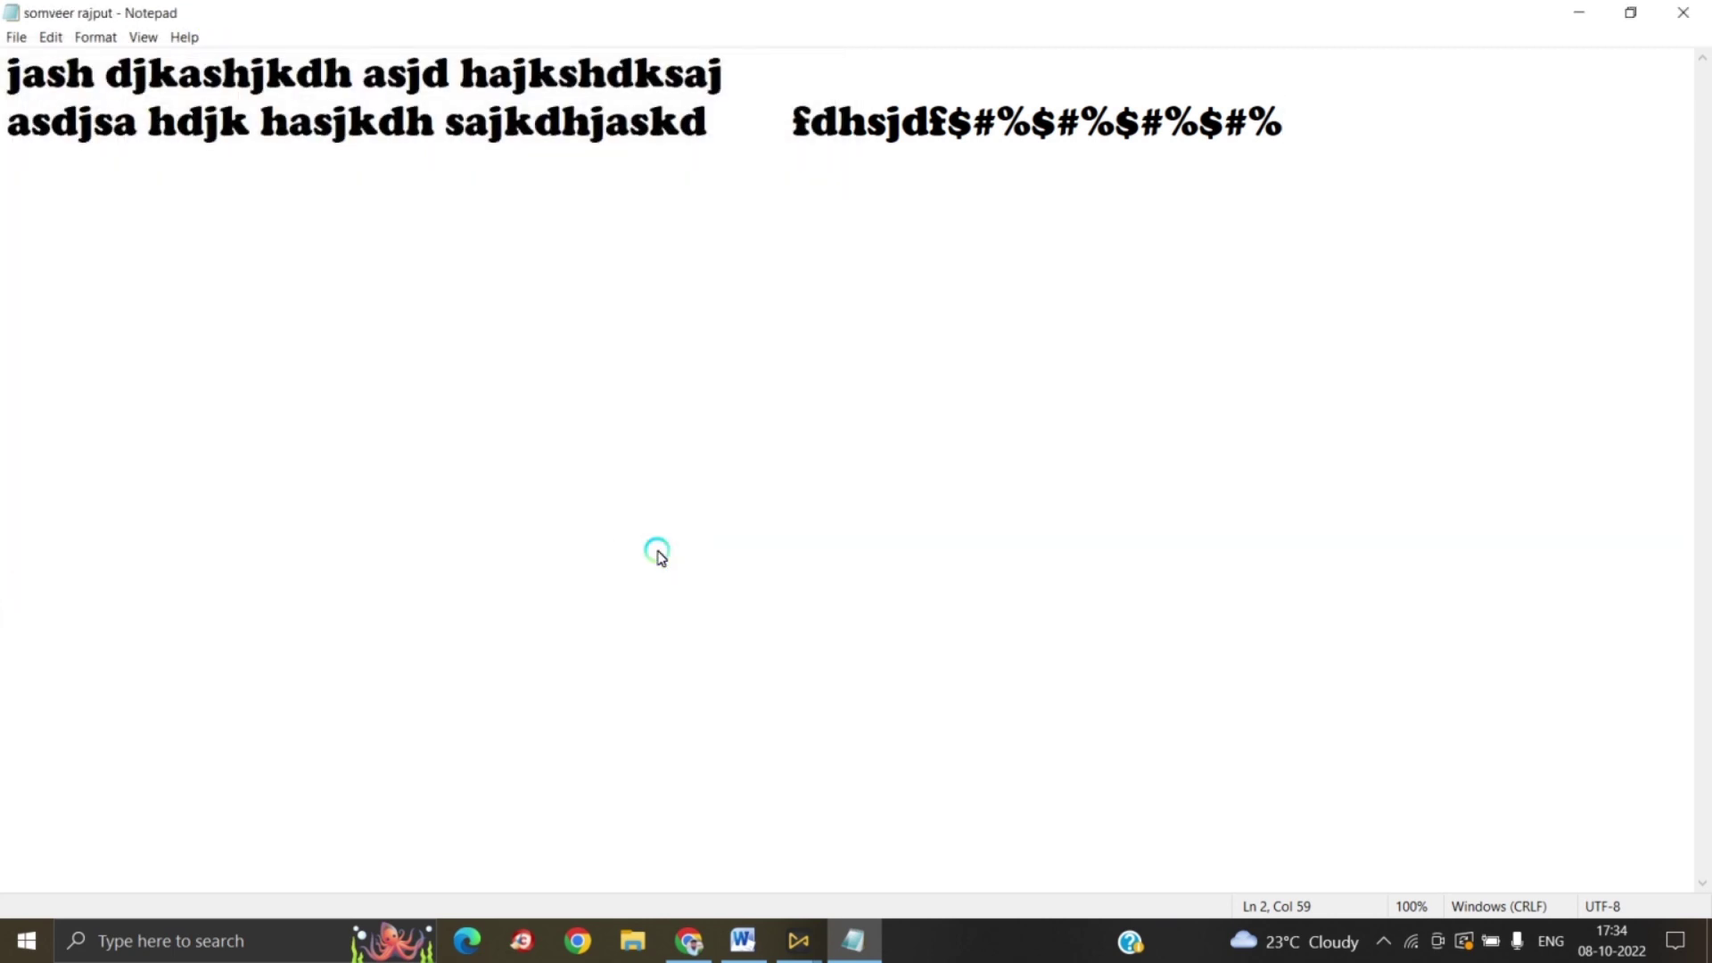
{"action": "left_click", "coordinate": [16, 38]}
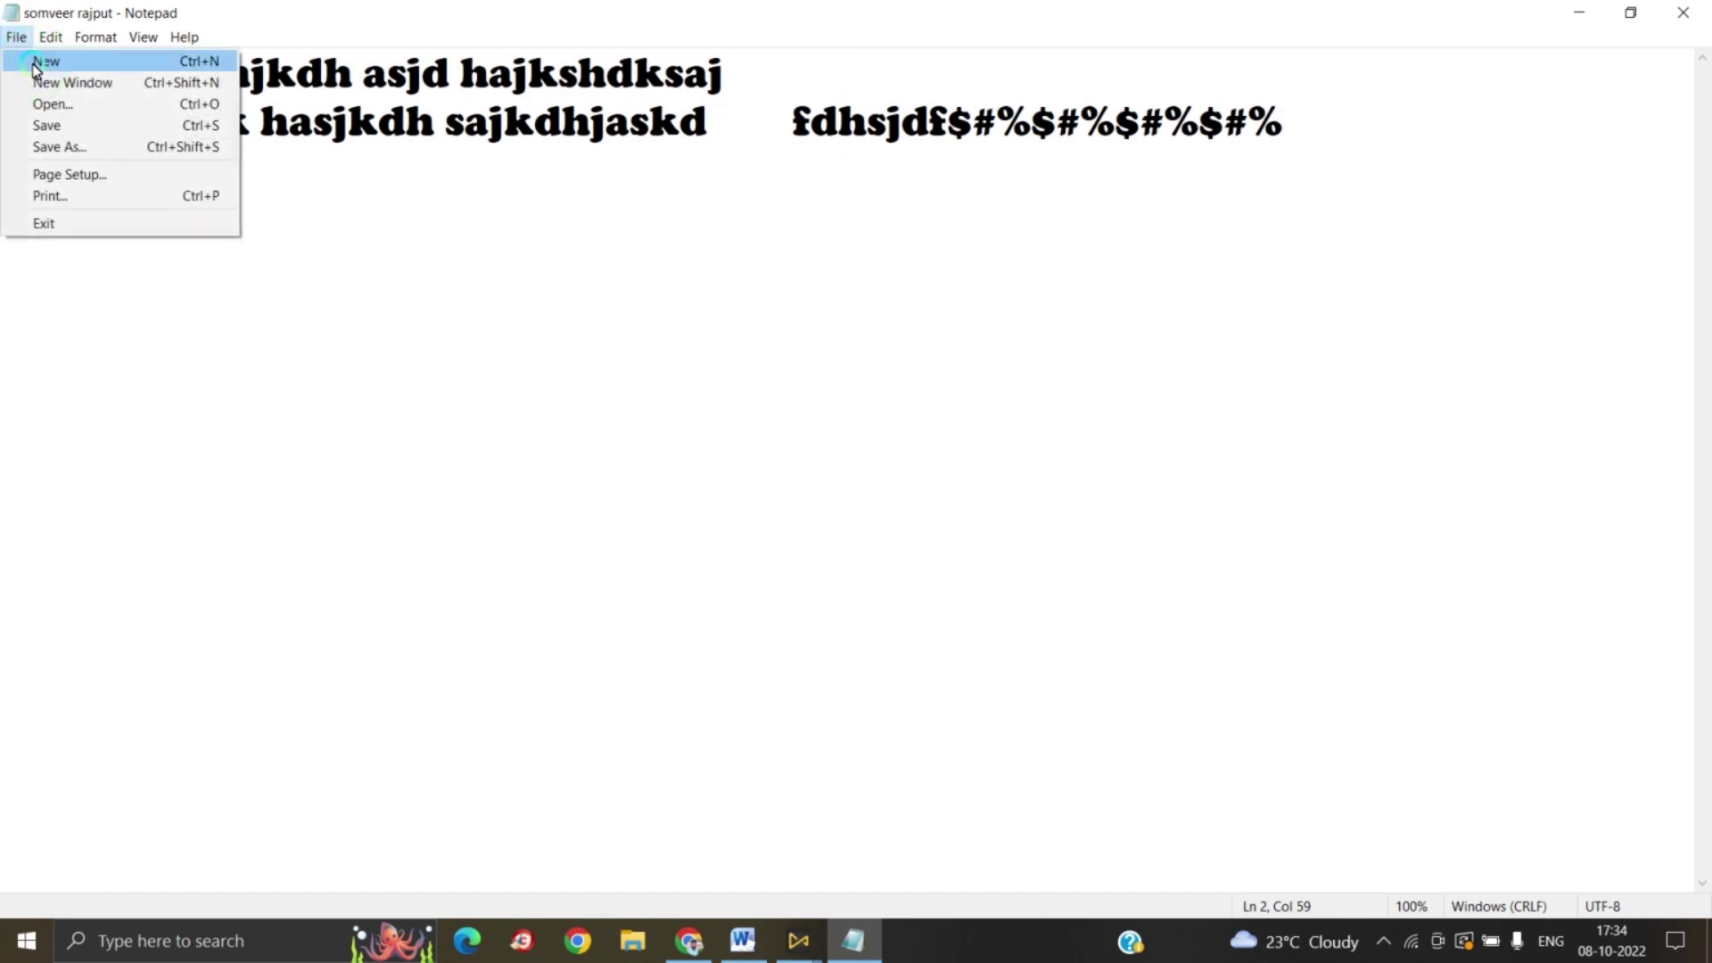
Step: Start a new document, reopen the saved text file, then switch to a fresh blank document
{"action": "left_click", "coordinate": [35, 64]}
{"action": "left_click", "coordinate": [16, 40]}
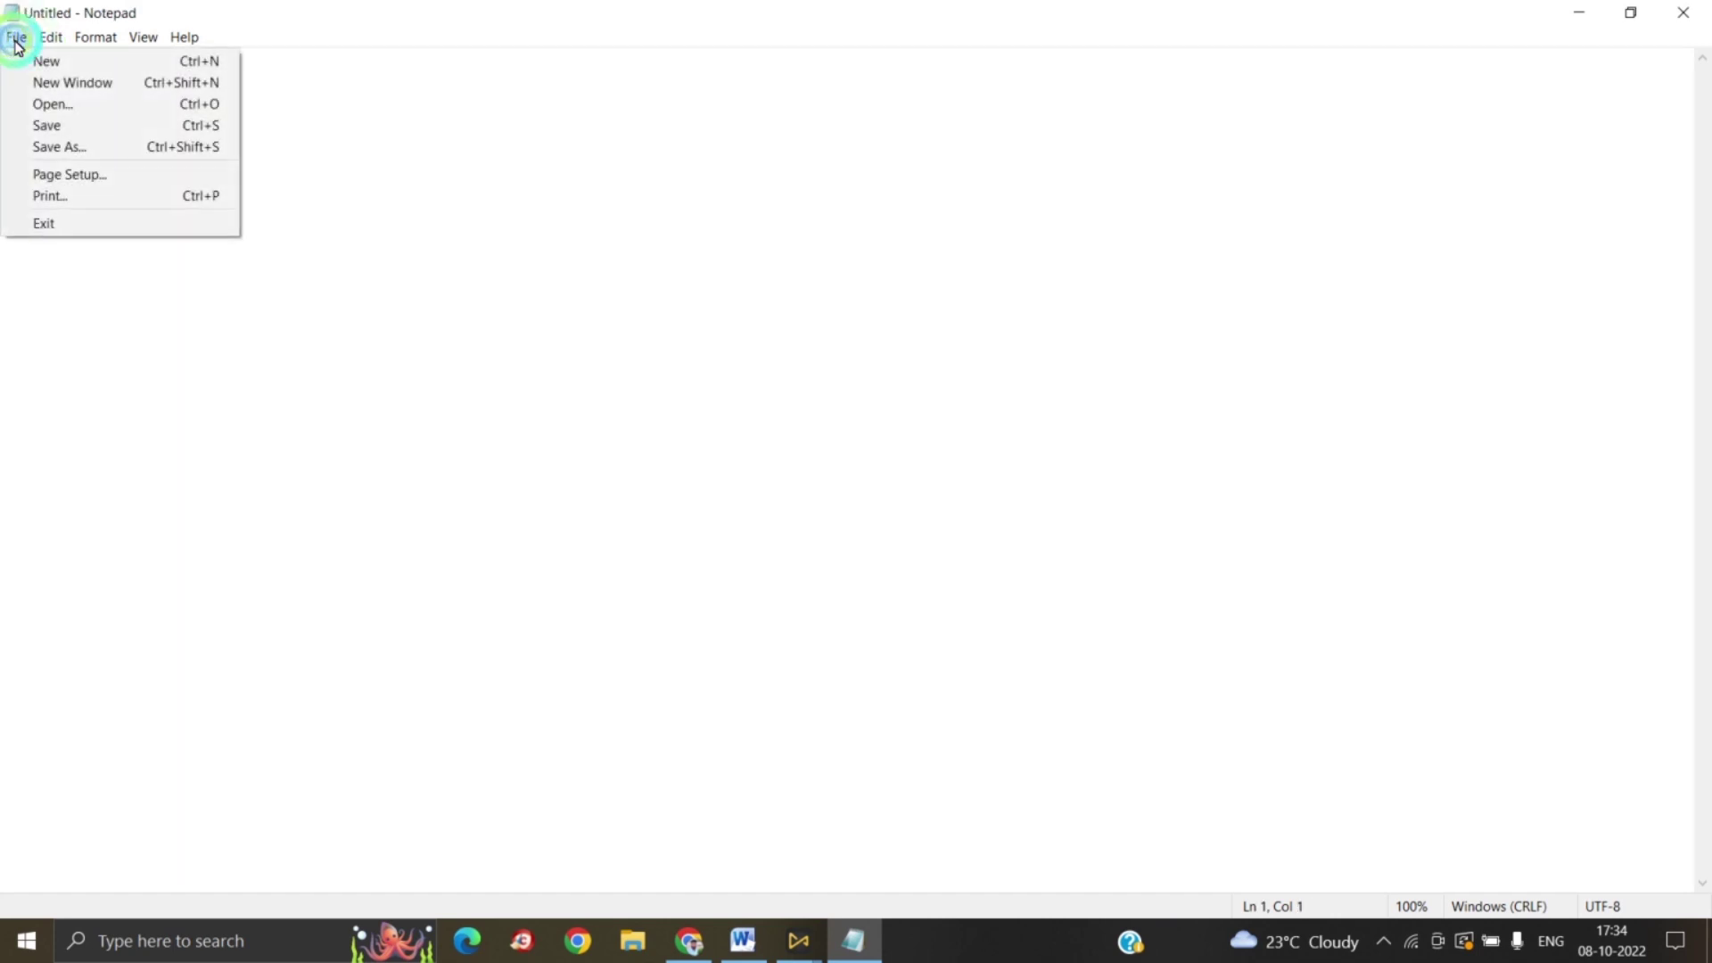
{"action": "left_click", "coordinate": [52, 107]}
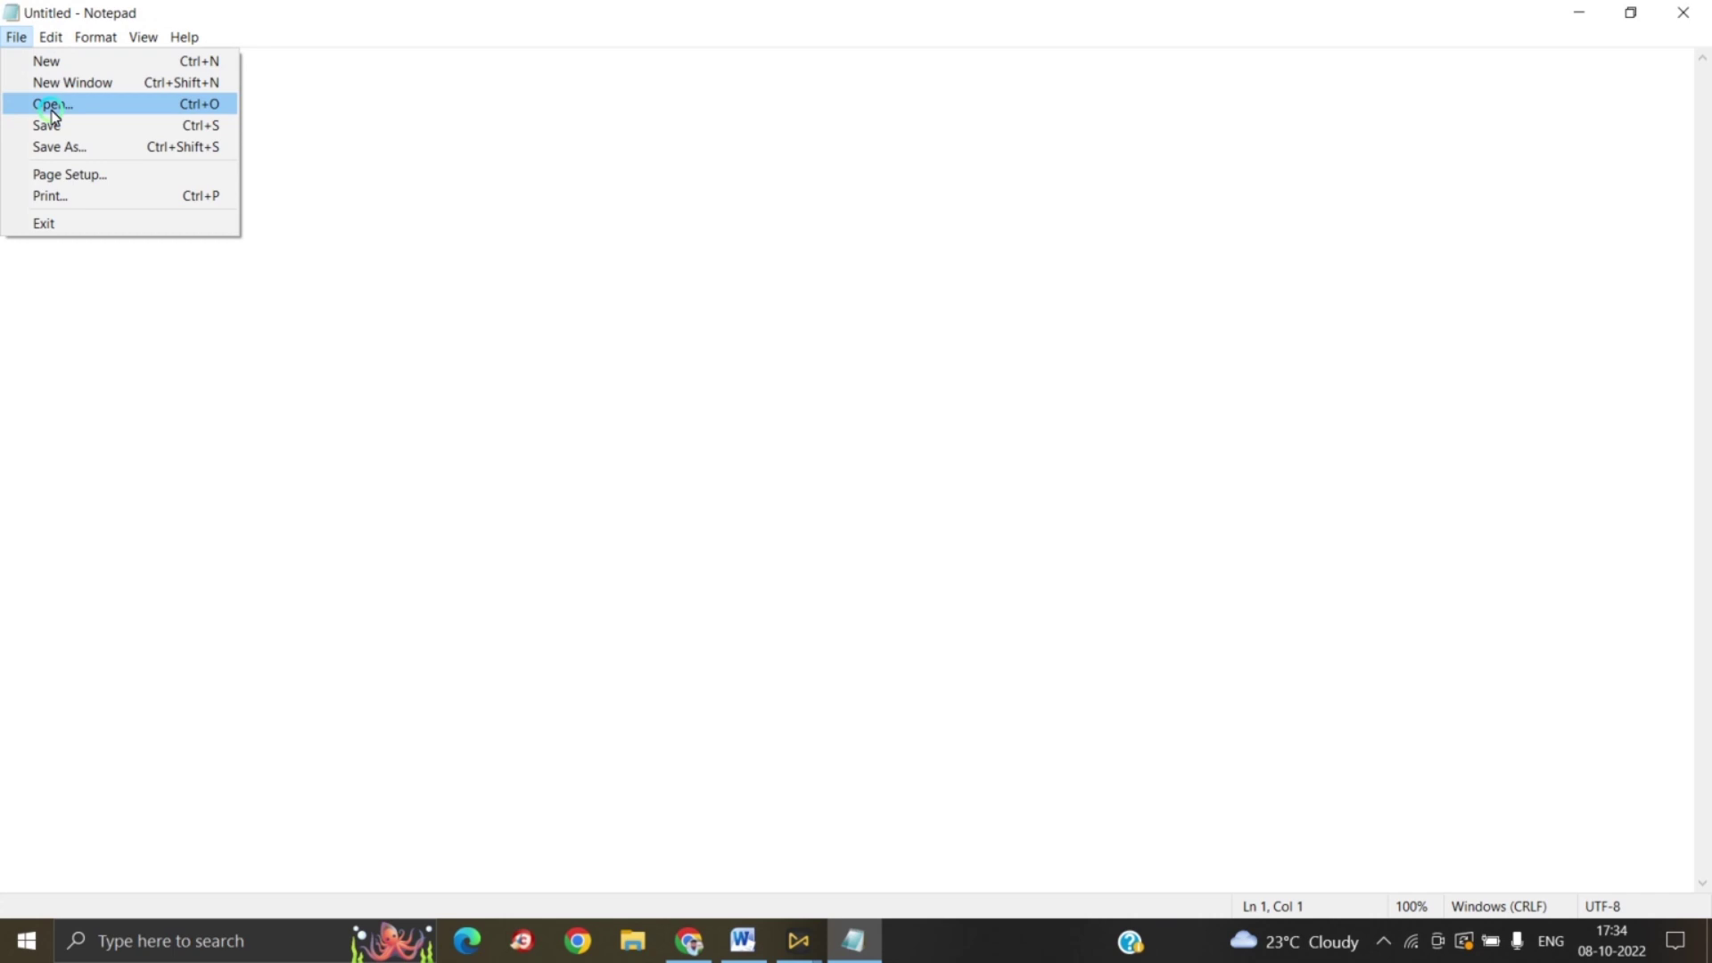
{"action": "left_click", "coordinate": [186, 104]}
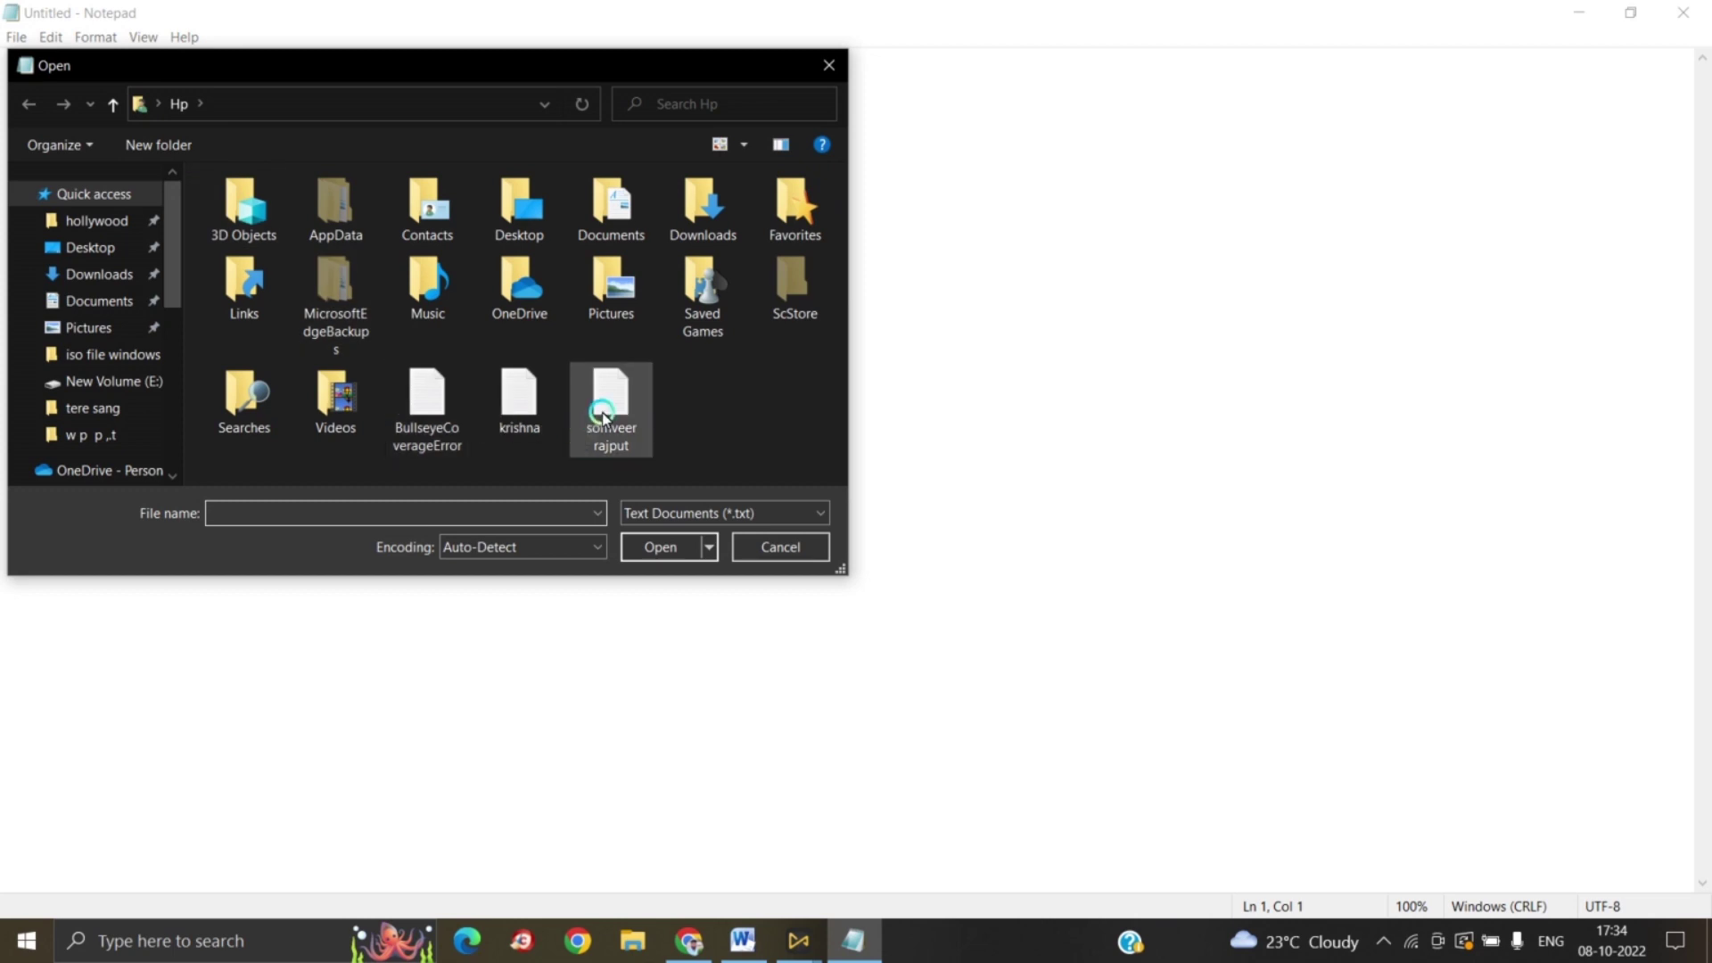
{"action": "left_click", "coordinate": [603, 416]}
{"action": "left_click", "coordinate": [651, 544]}
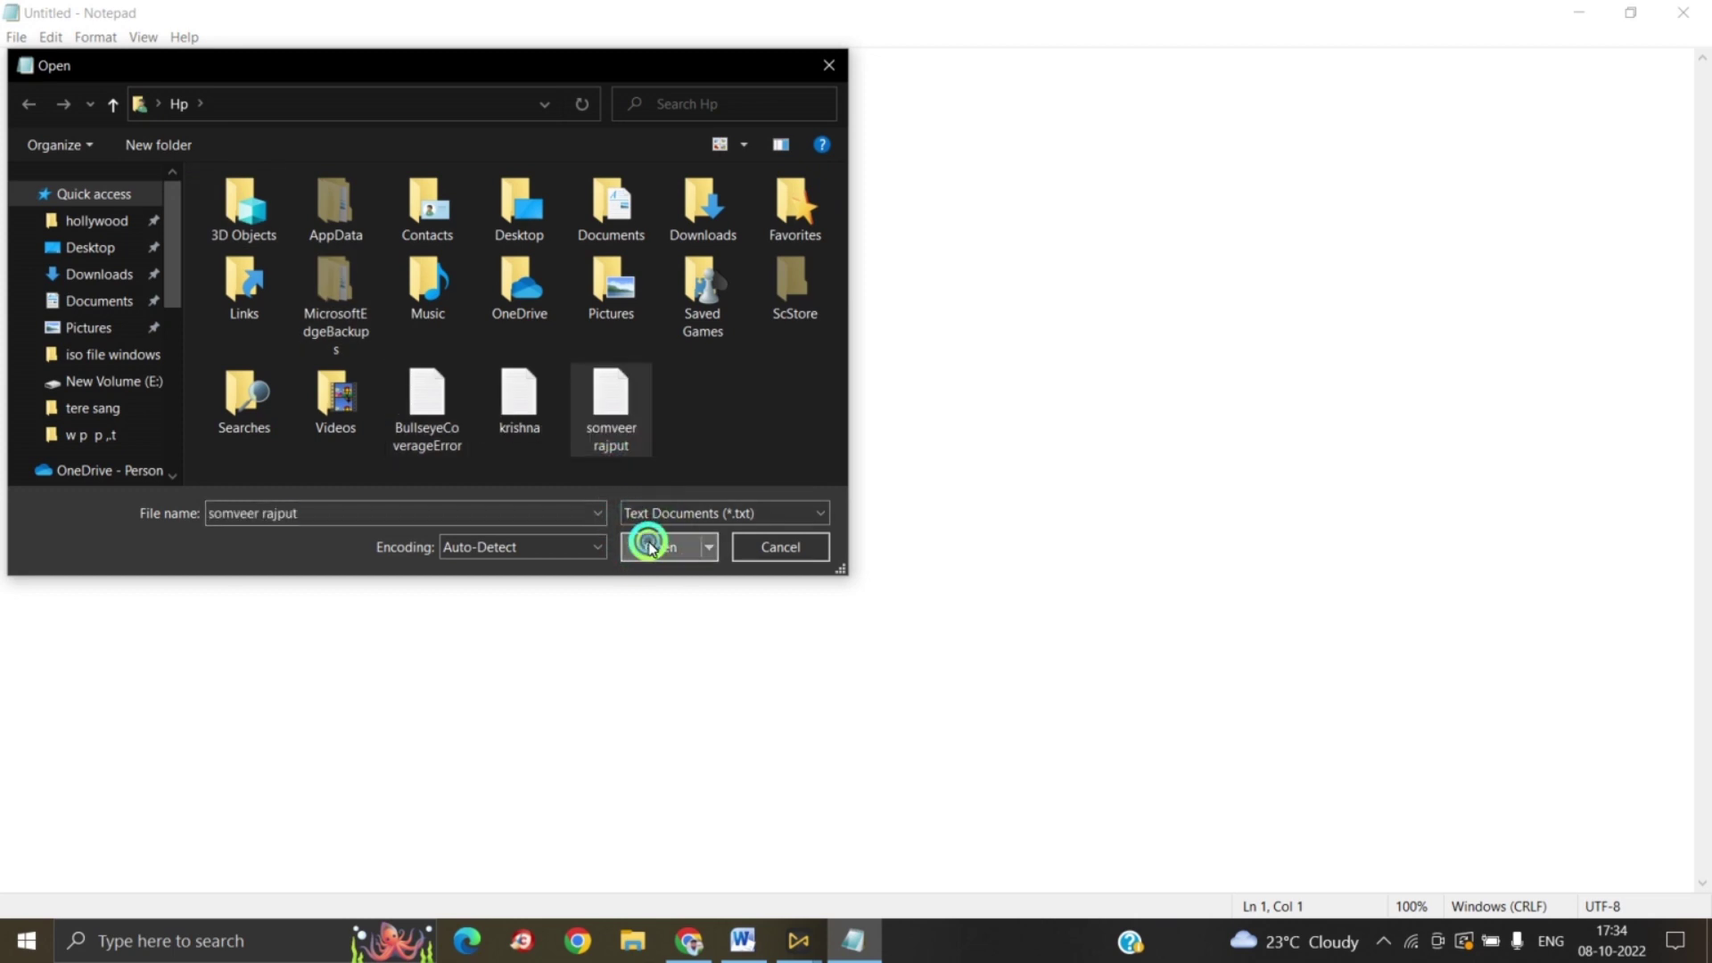
{"action": "left_click", "coordinate": [16, 37]}
{"action": "left_click", "coordinate": [32, 60]}
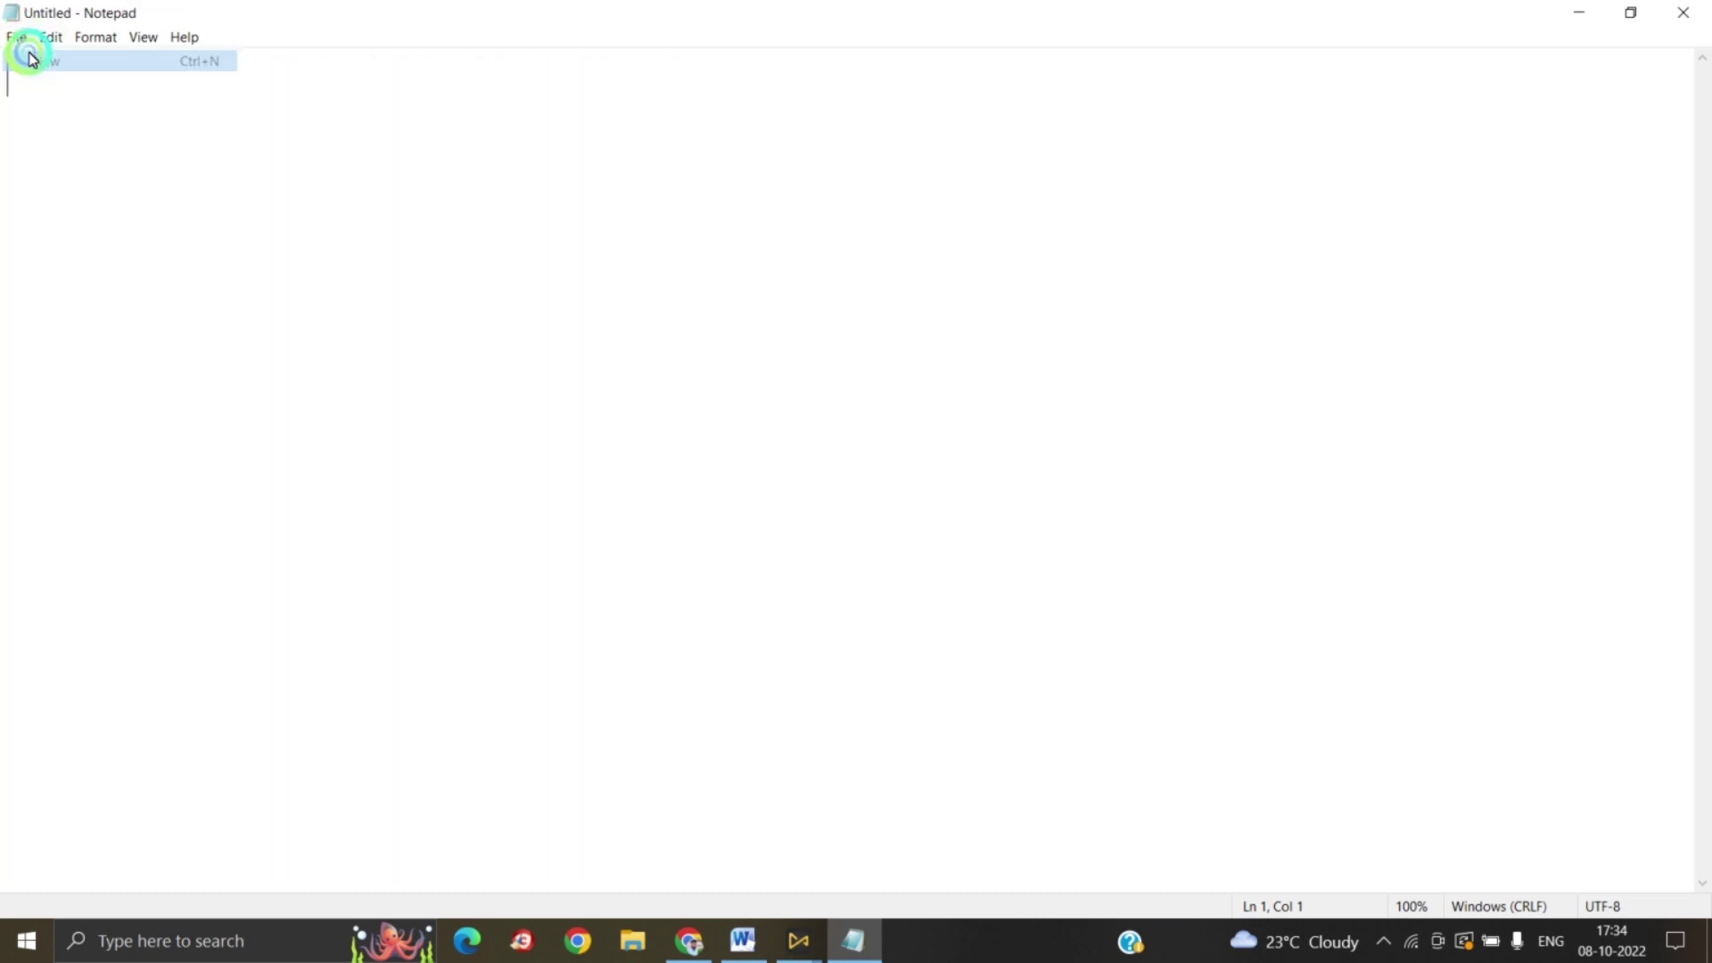
{"action": "left_click", "coordinate": [19, 39]}
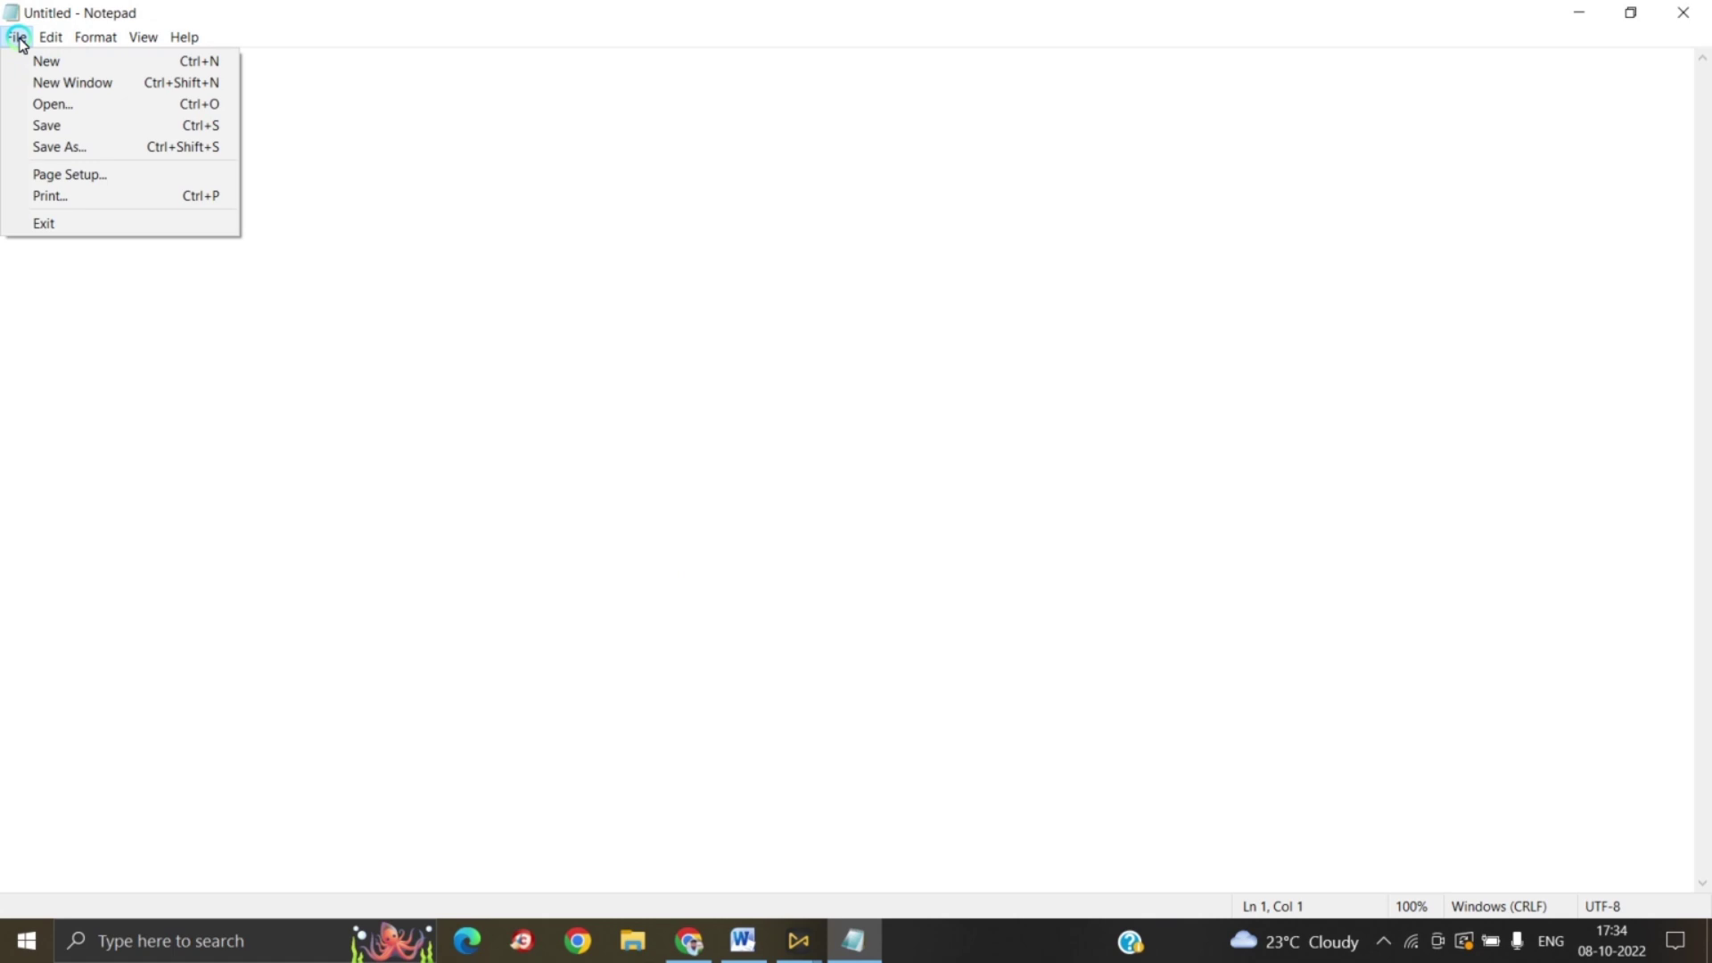
{"action": "left_click", "coordinate": [83, 103]}
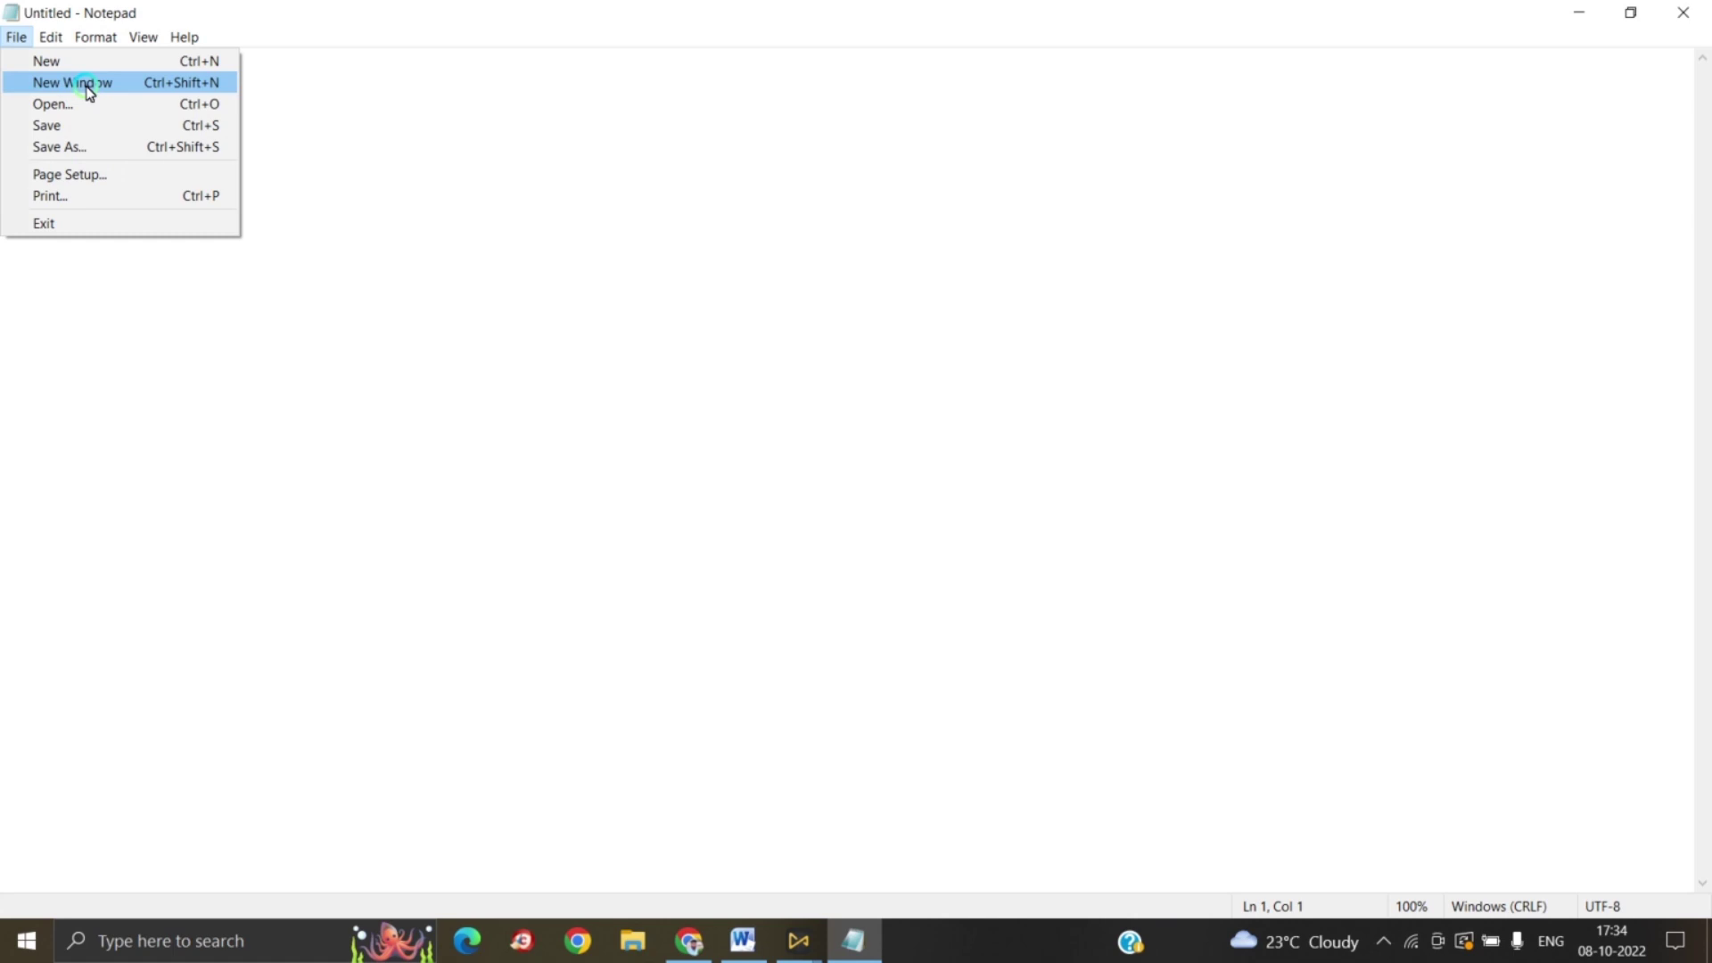
{"action": "left_click", "coordinate": [88, 89]}
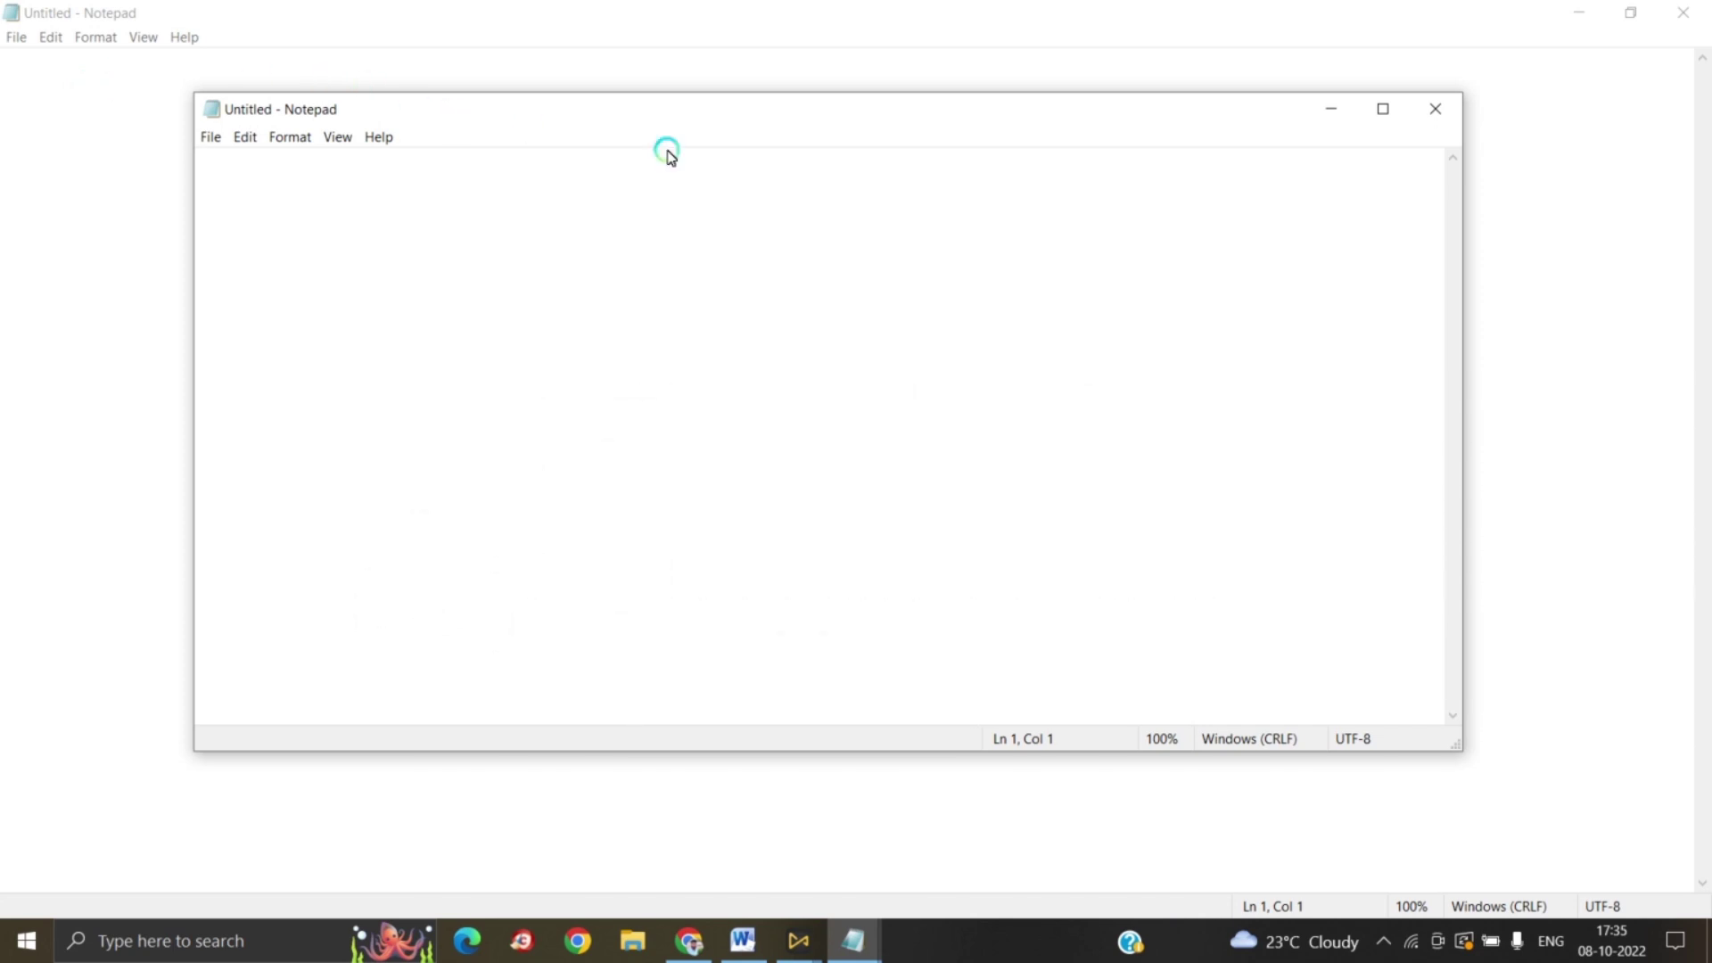
{"action": "left_click", "coordinate": [1437, 113]}
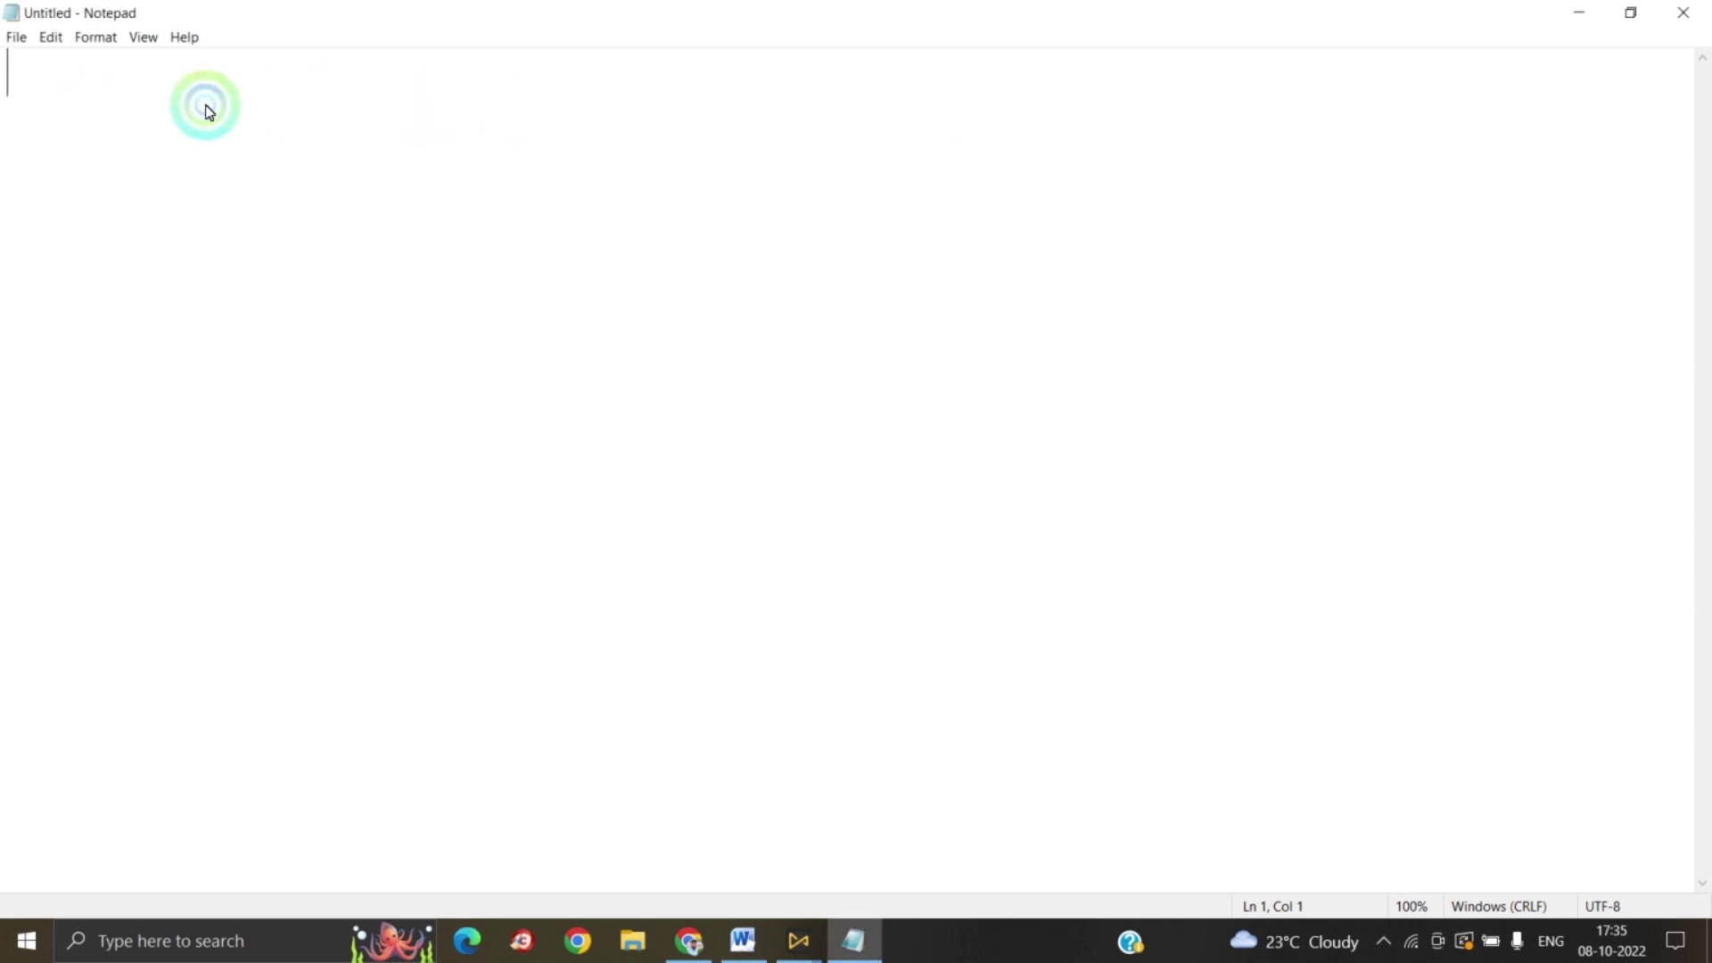
Step: Start a new document, then reopen the previously saved two-line text file
{"action": "left_click", "coordinate": [17, 39]}
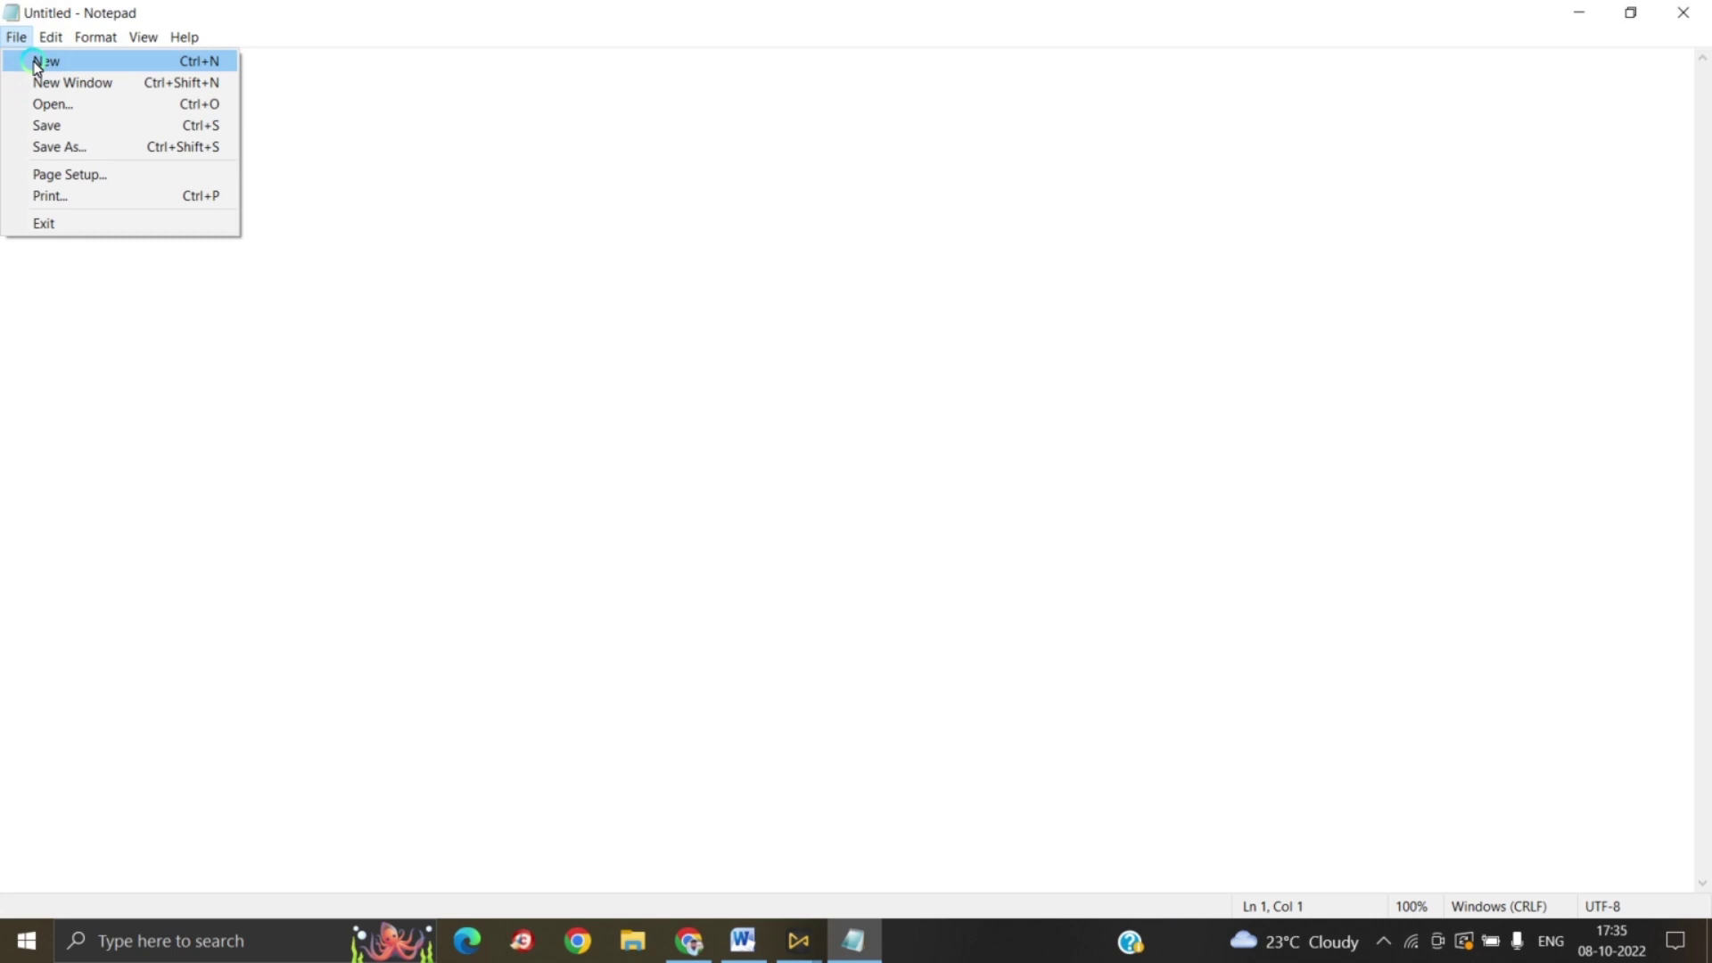
{"action": "left_click", "coordinate": [36, 63]}
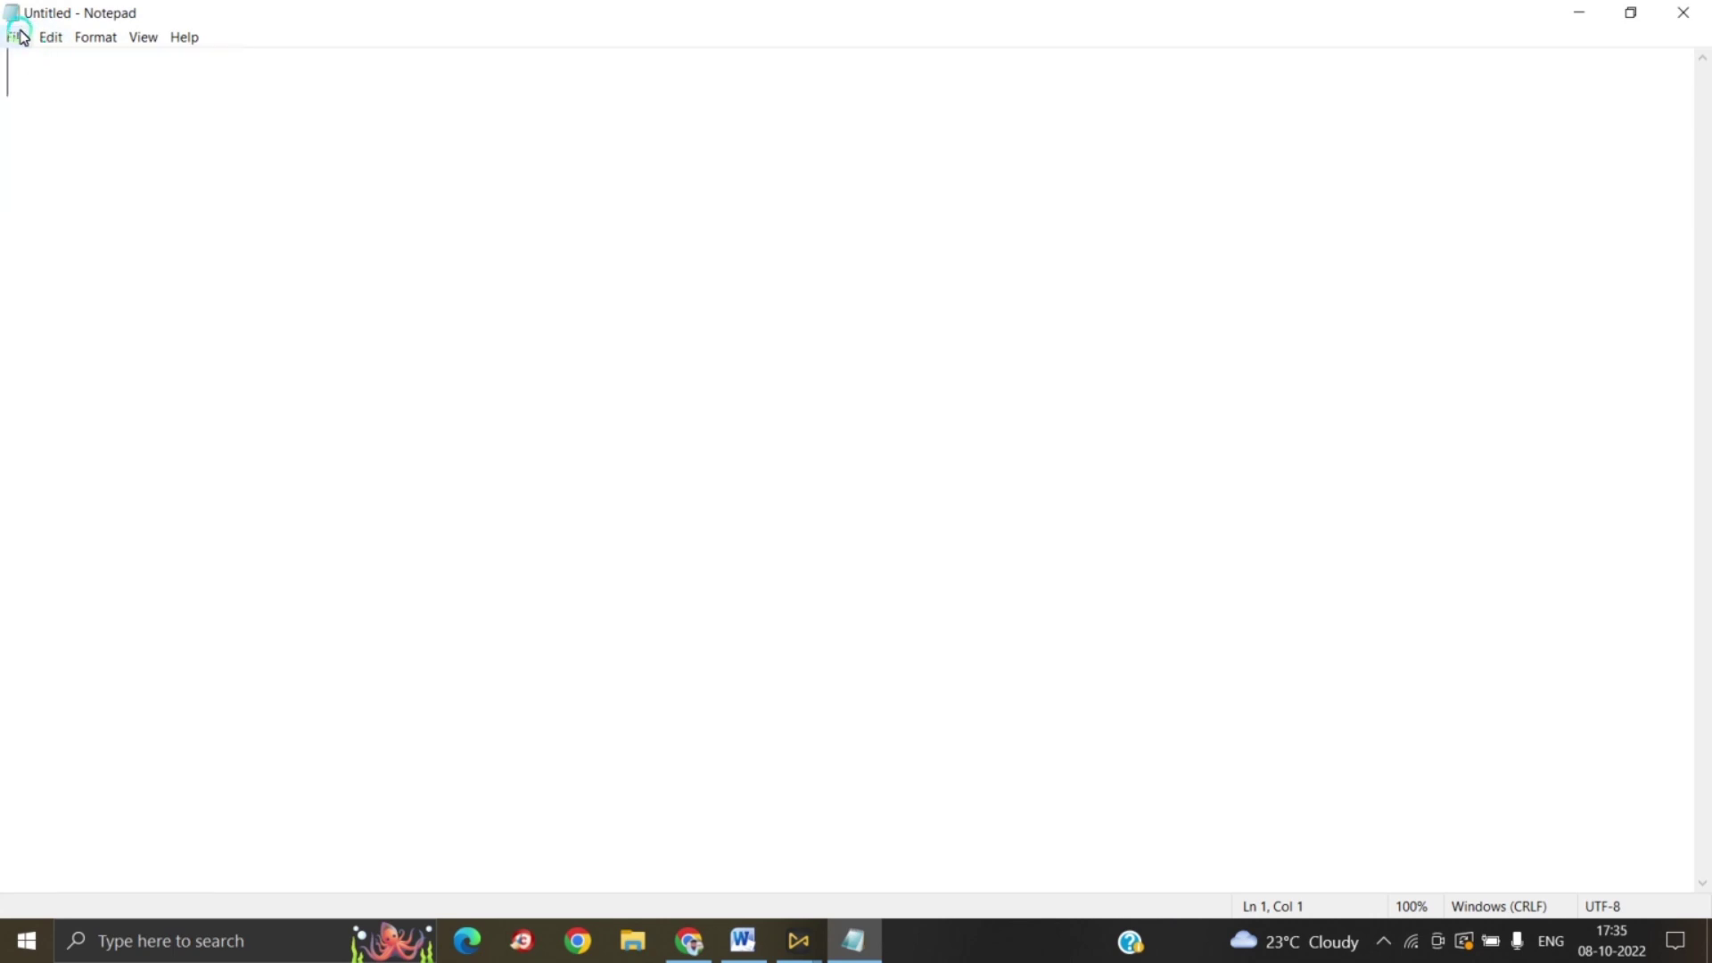
{"action": "left_click", "coordinate": [17, 36]}
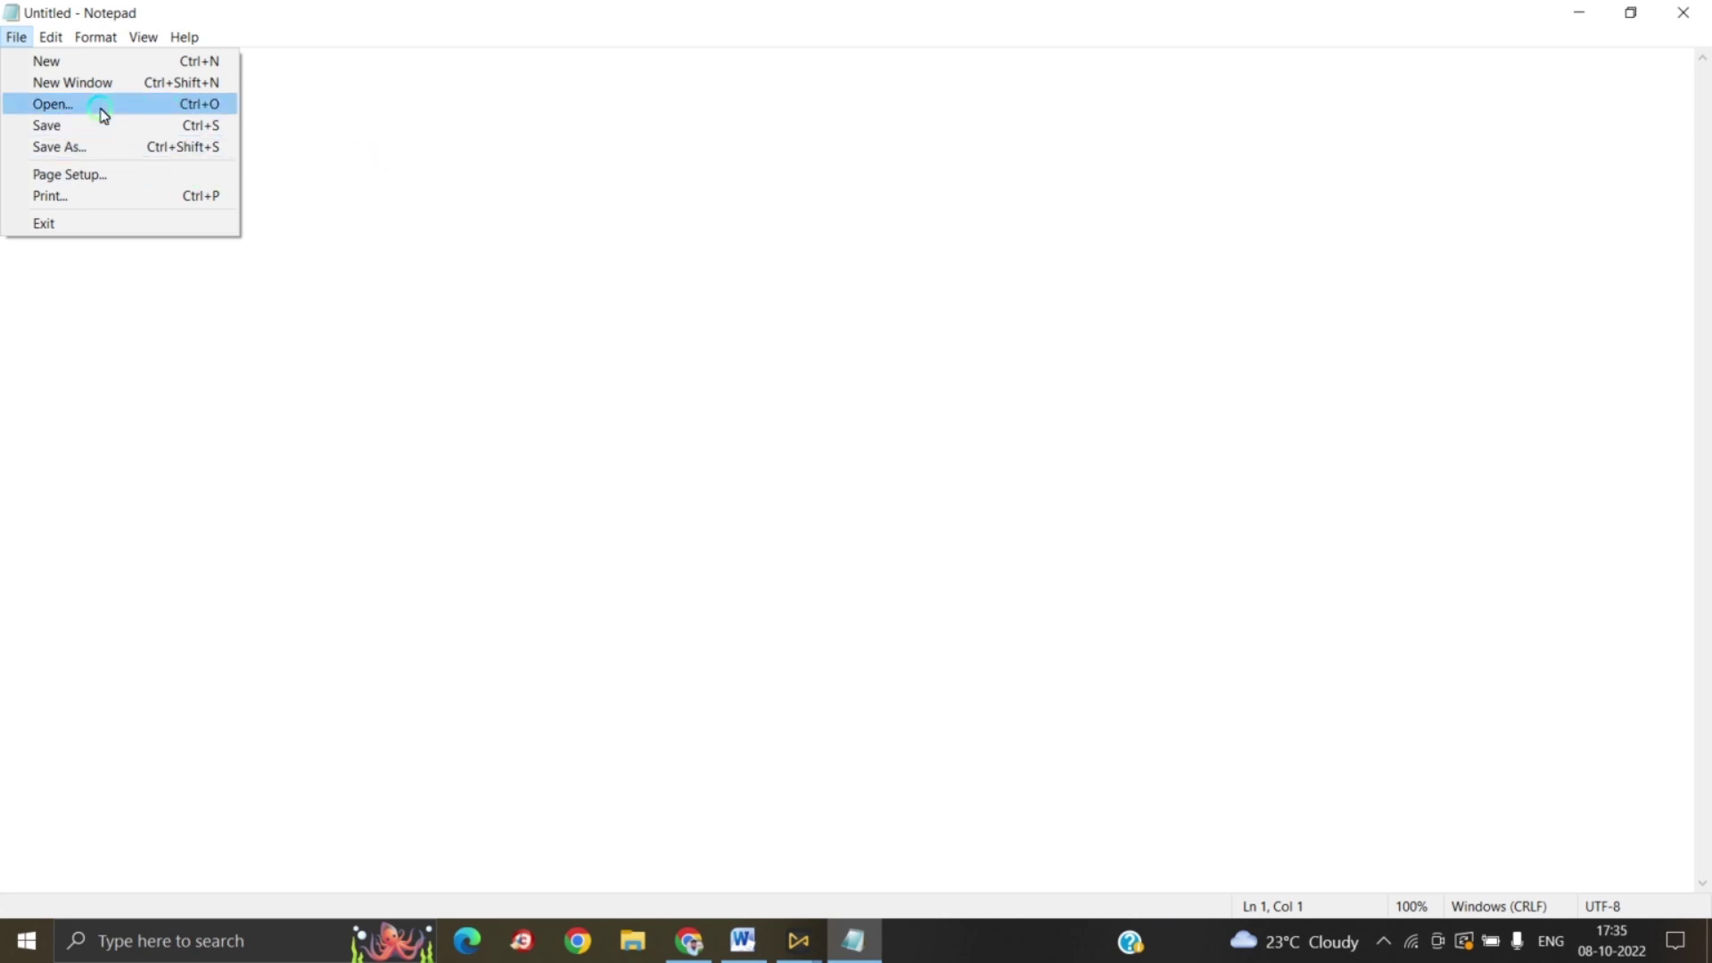
{"action": "left_click", "coordinate": [103, 107]}
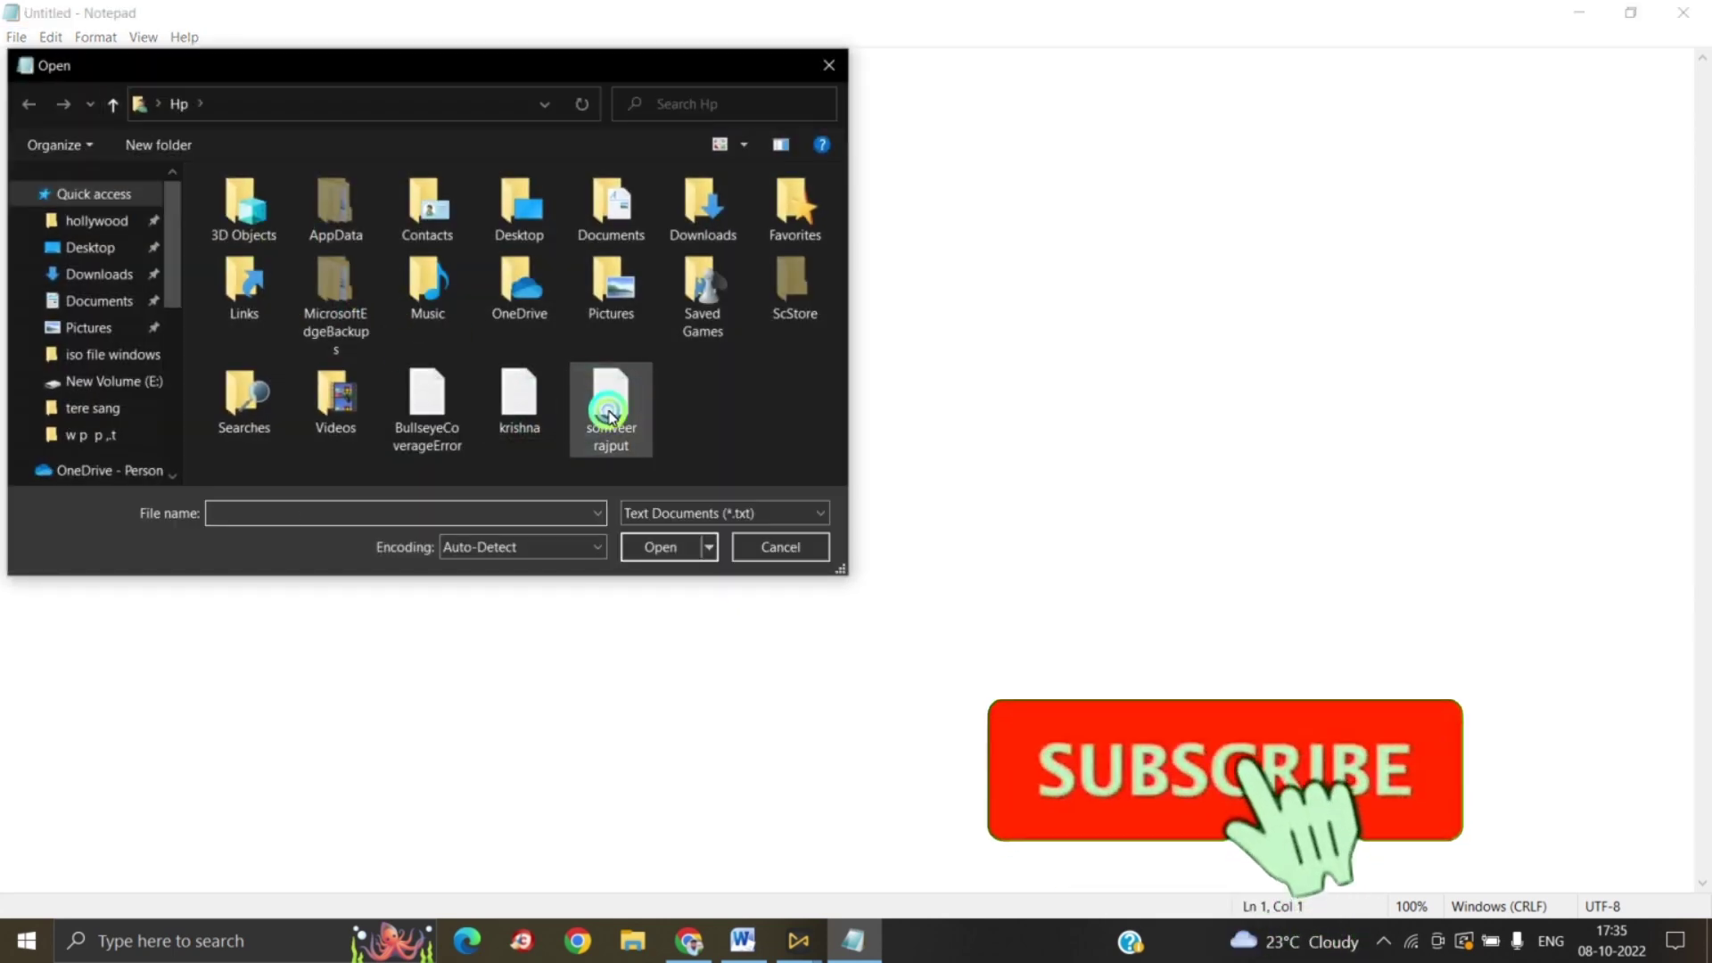
{"action": "left_click", "coordinate": [610, 403]}
{"action": "left_click", "coordinate": [663, 558]}
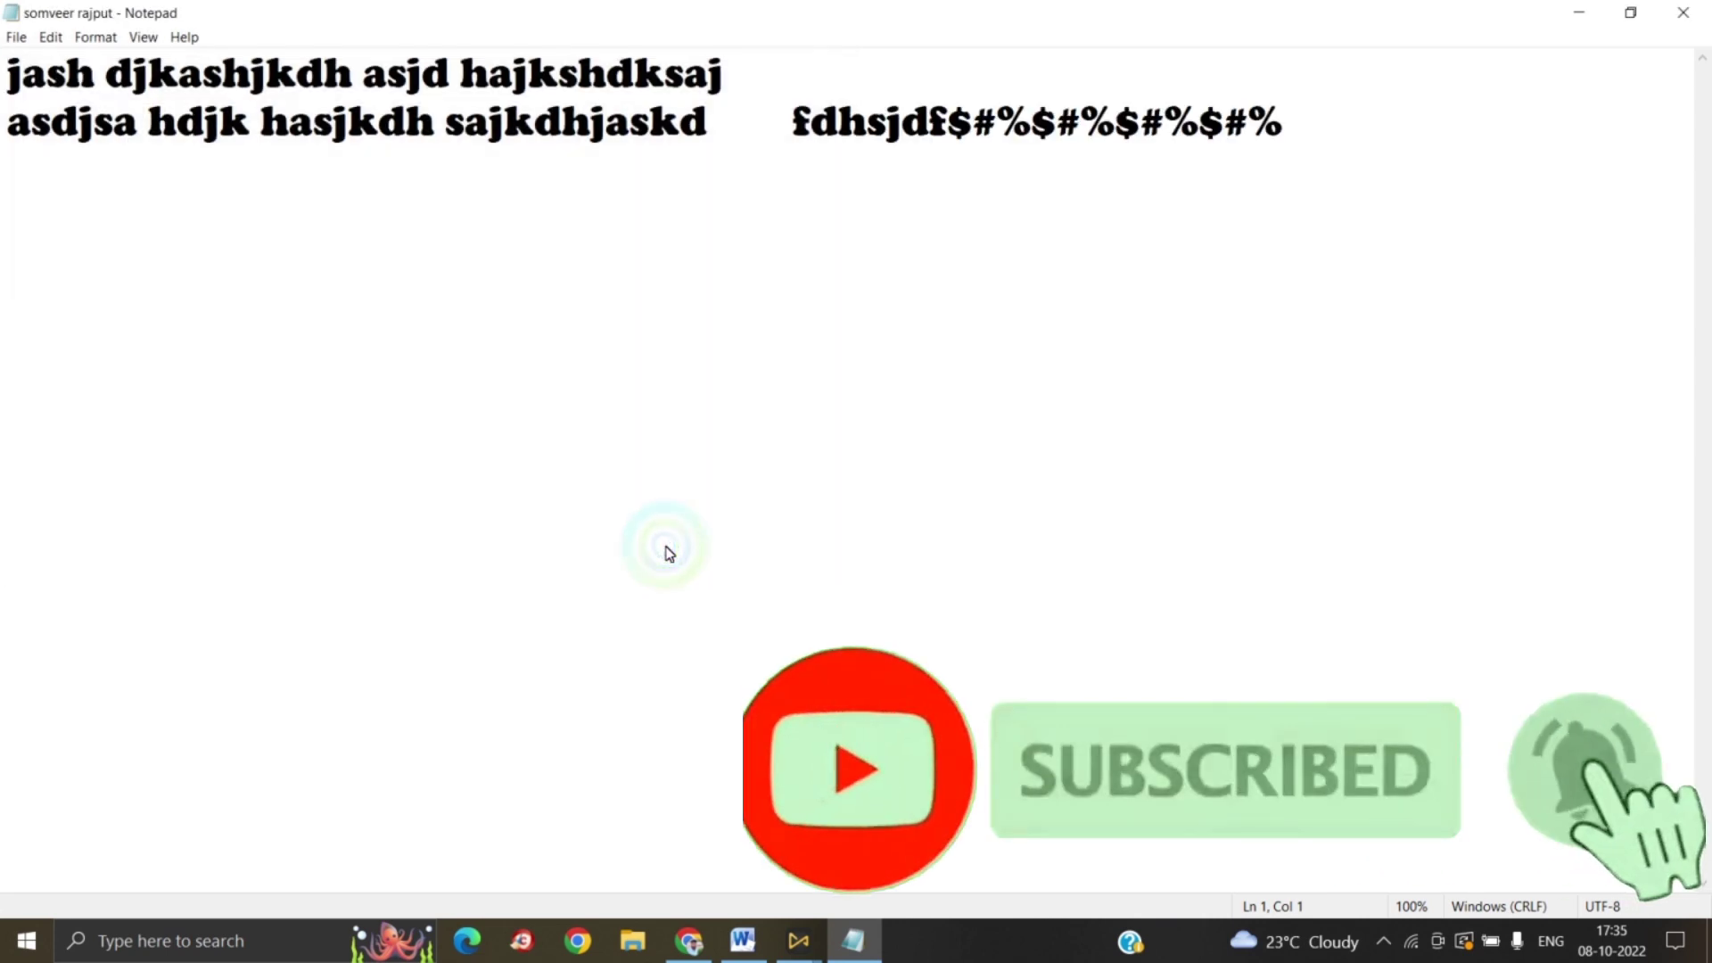
{"action": "left_click", "coordinate": [15, 40]}
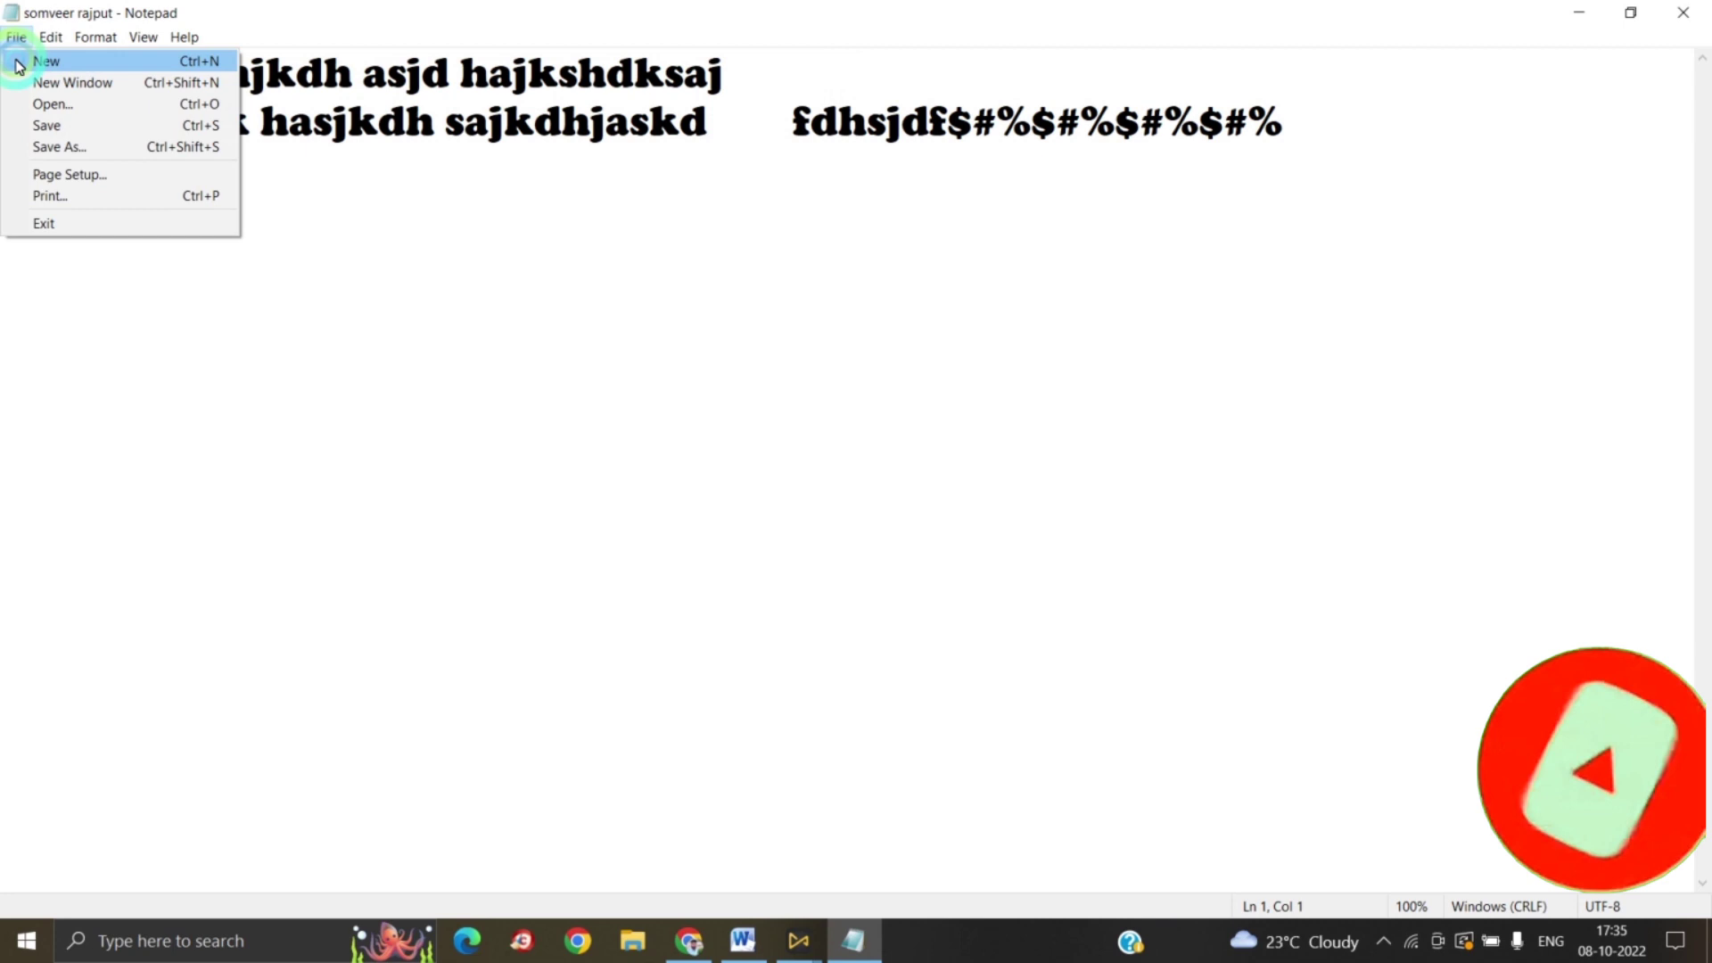
Step: Save a copy of the text under a different file name
{"action": "left_click", "coordinate": [50, 147]}
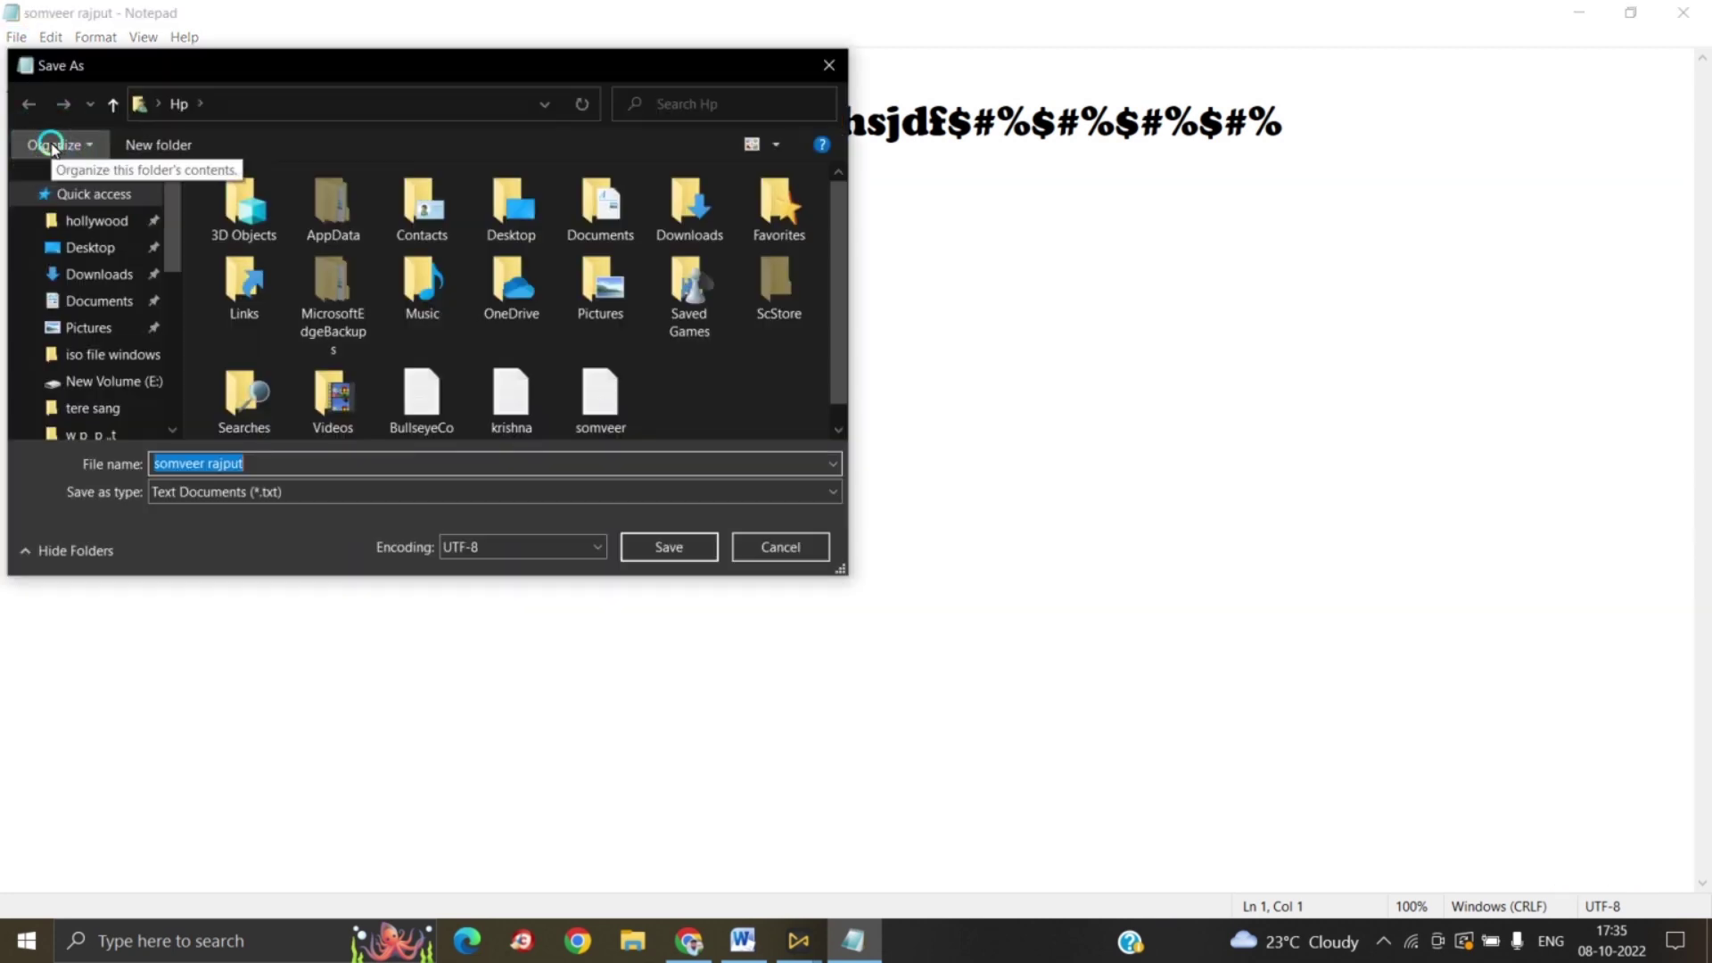
{"action": "type", "text": "rajat"}
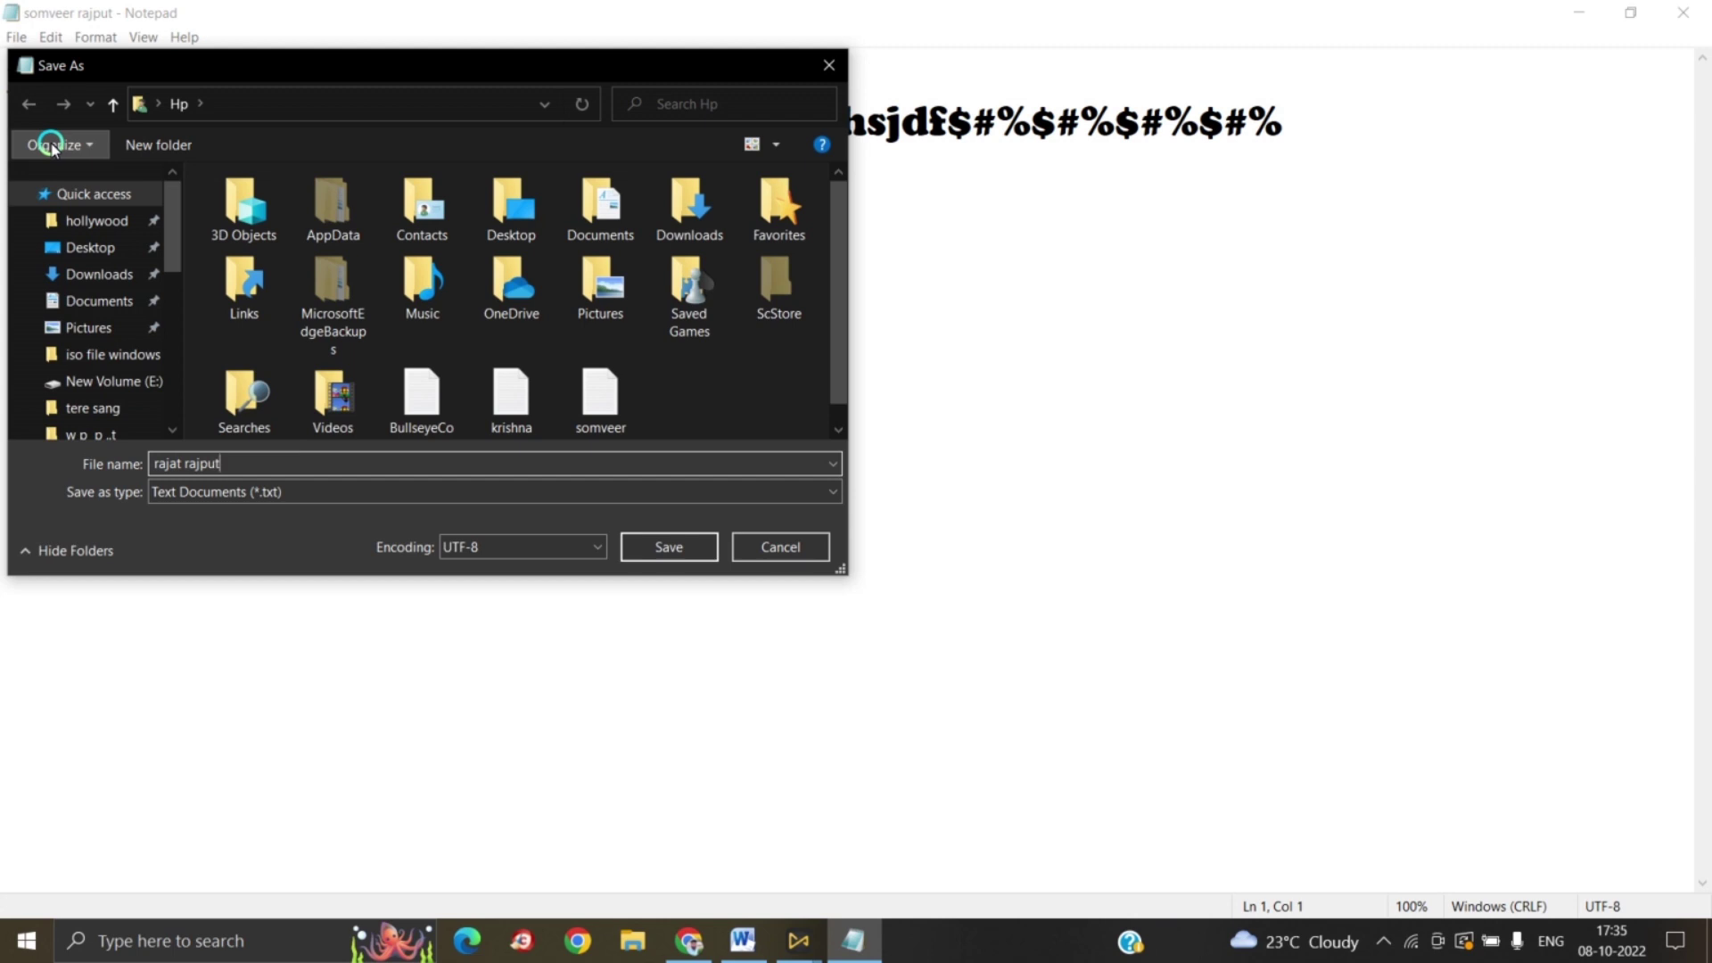
{"action": "key", "text": "Return"}
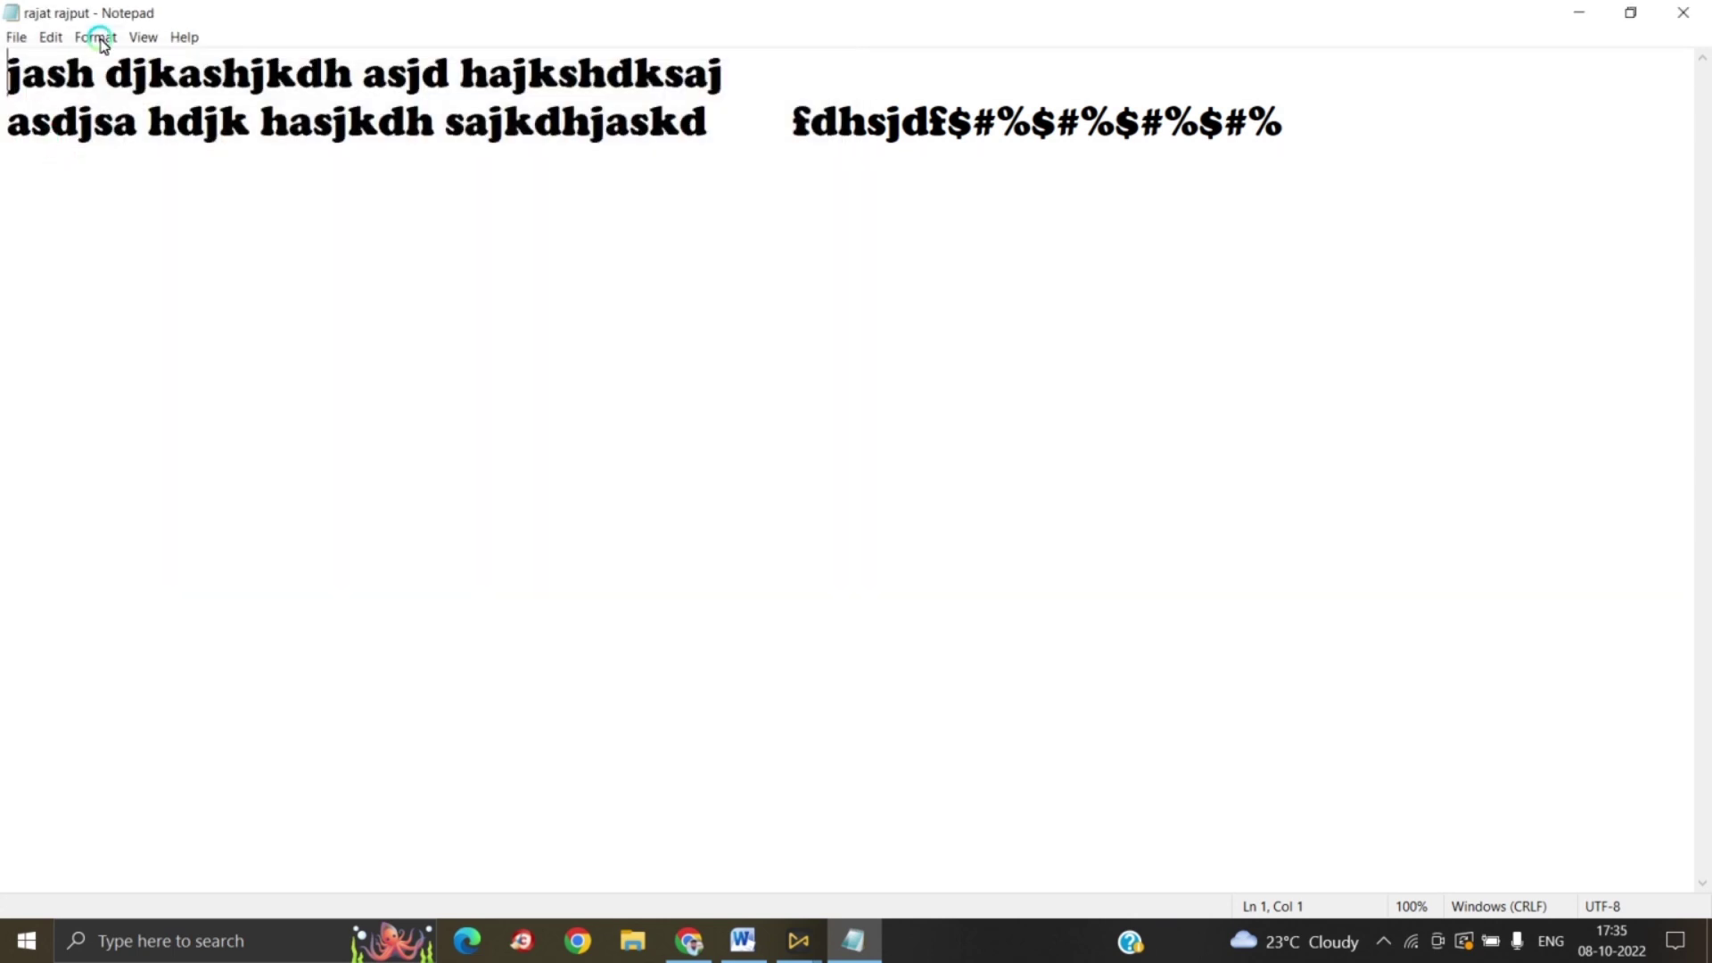
{"action": "left_click", "coordinate": [18, 37]}
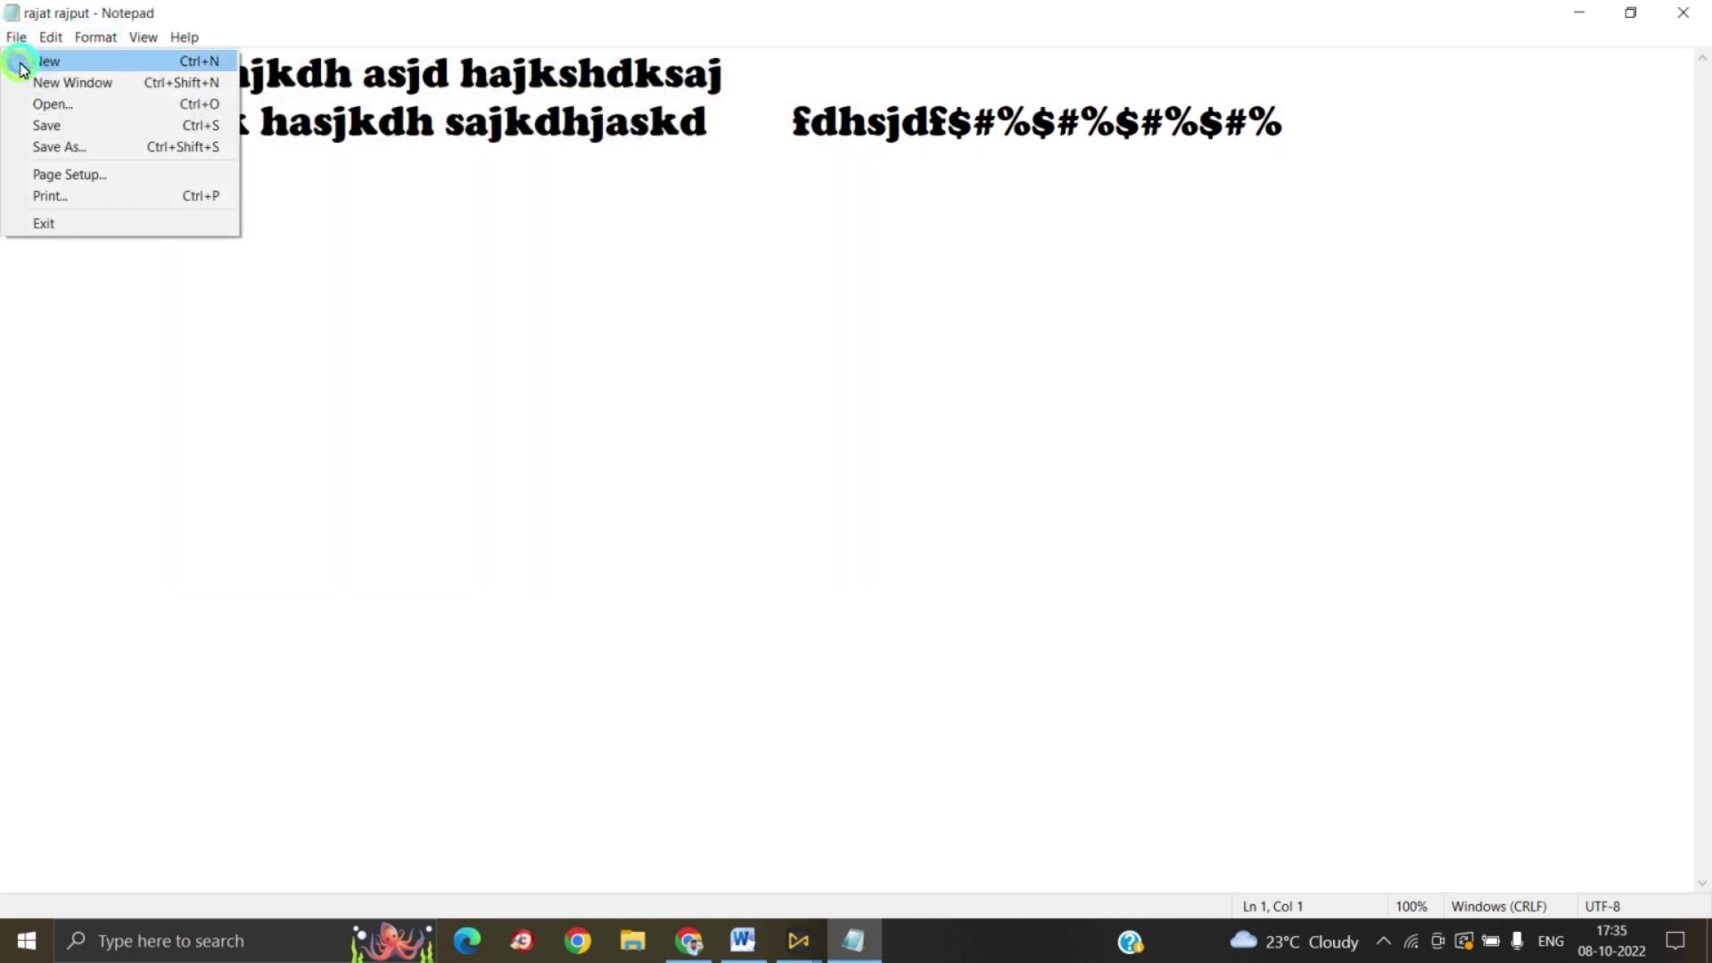
Step: Start a new document and open another saved copy of the text file
{"action": "left_click", "coordinate": [19, 62]}
{"action": "left_click", "coordinate": [15, 41]}
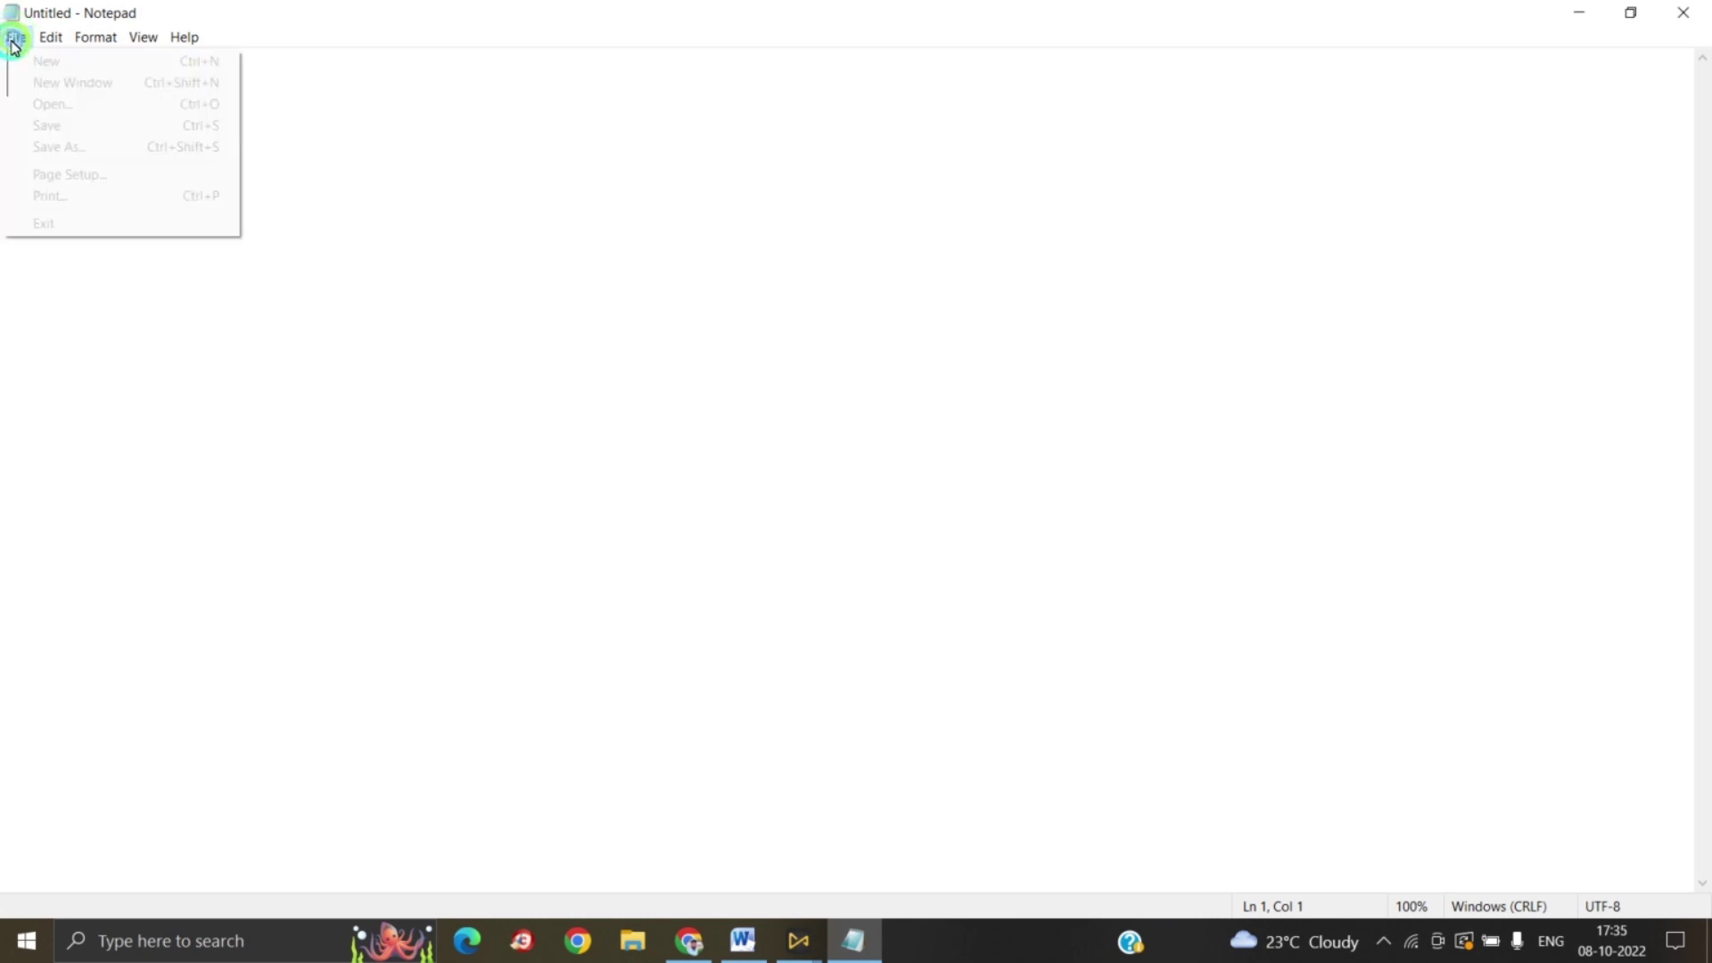
{"action": "left_click", "coordinate": [49, 105]}
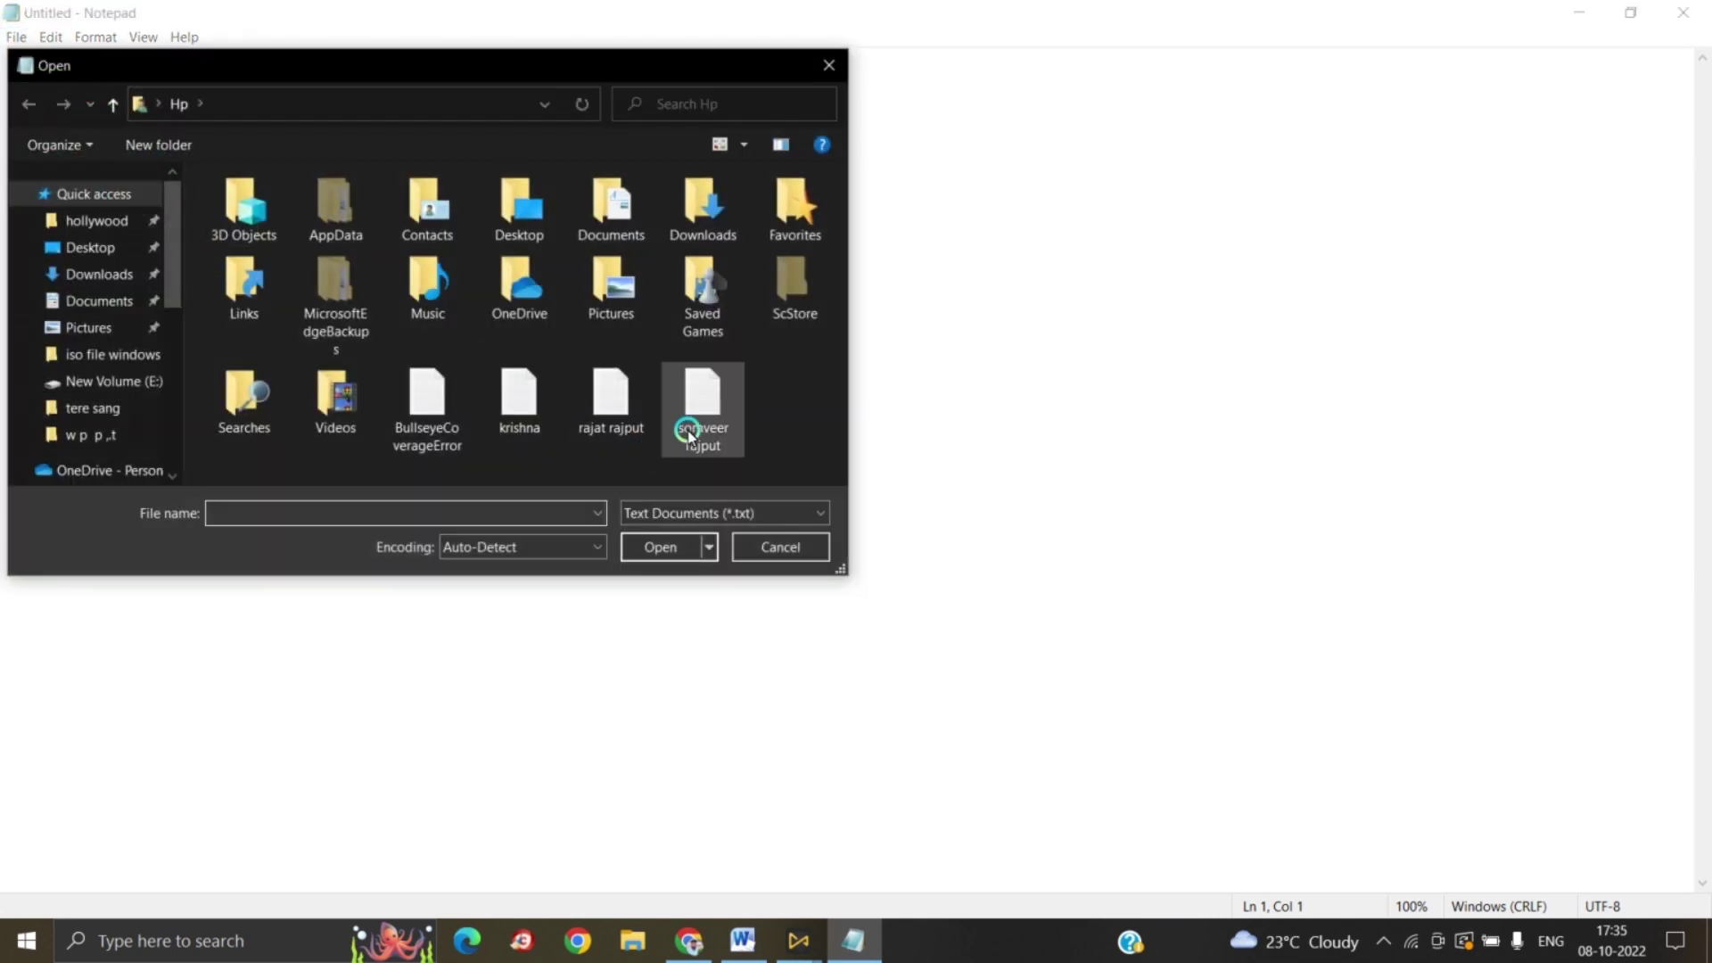
{"action": "left_click", "coordinate": [690, 429]}
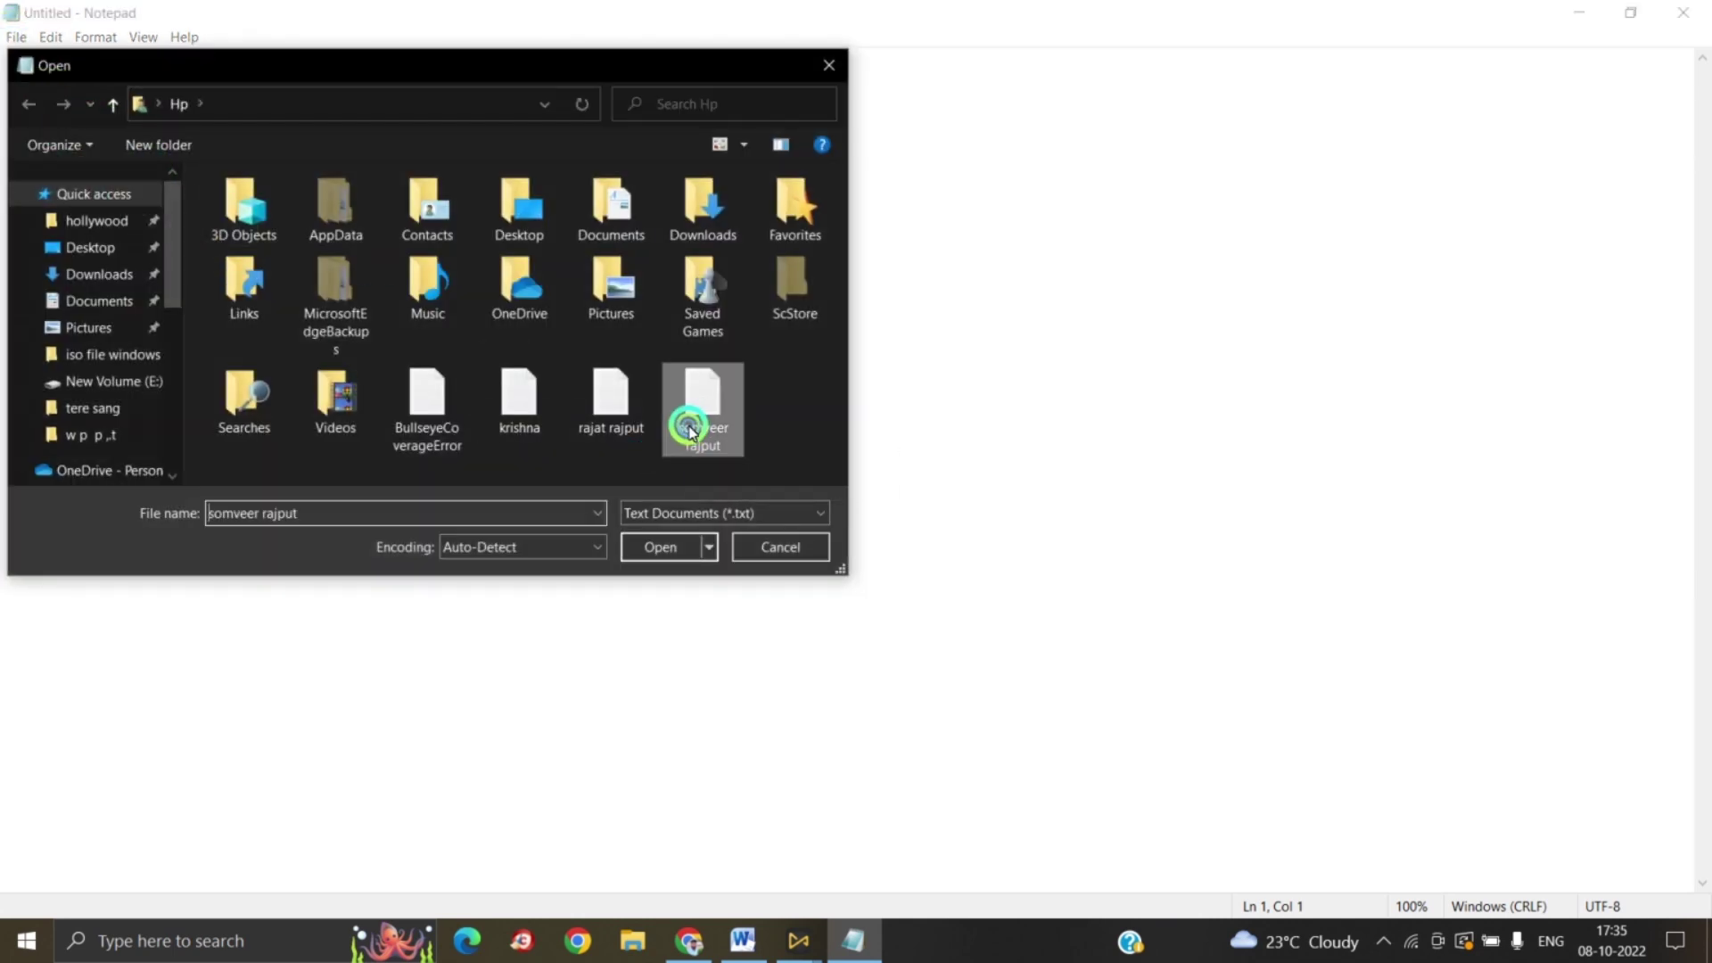
{"action": "left_click", "coordinate": [667, 546]}
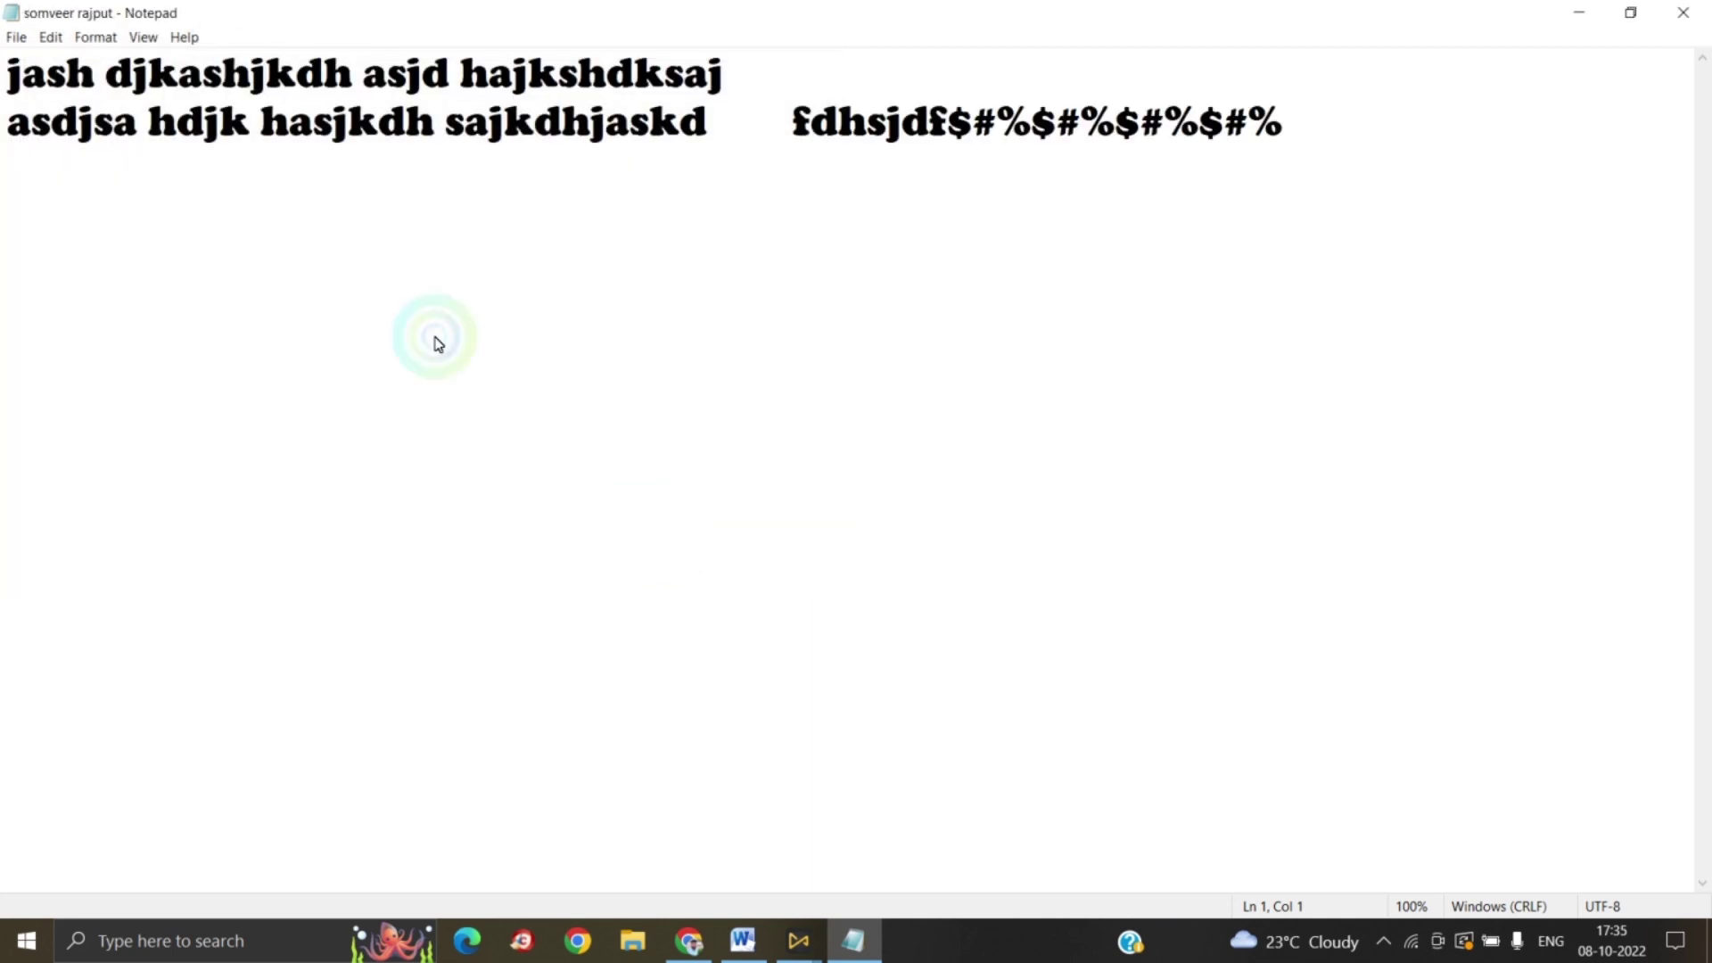
Step: Start another new document and reopen the text file saved earlier
{"action": "left_click", "coordinate": [14, 38]}
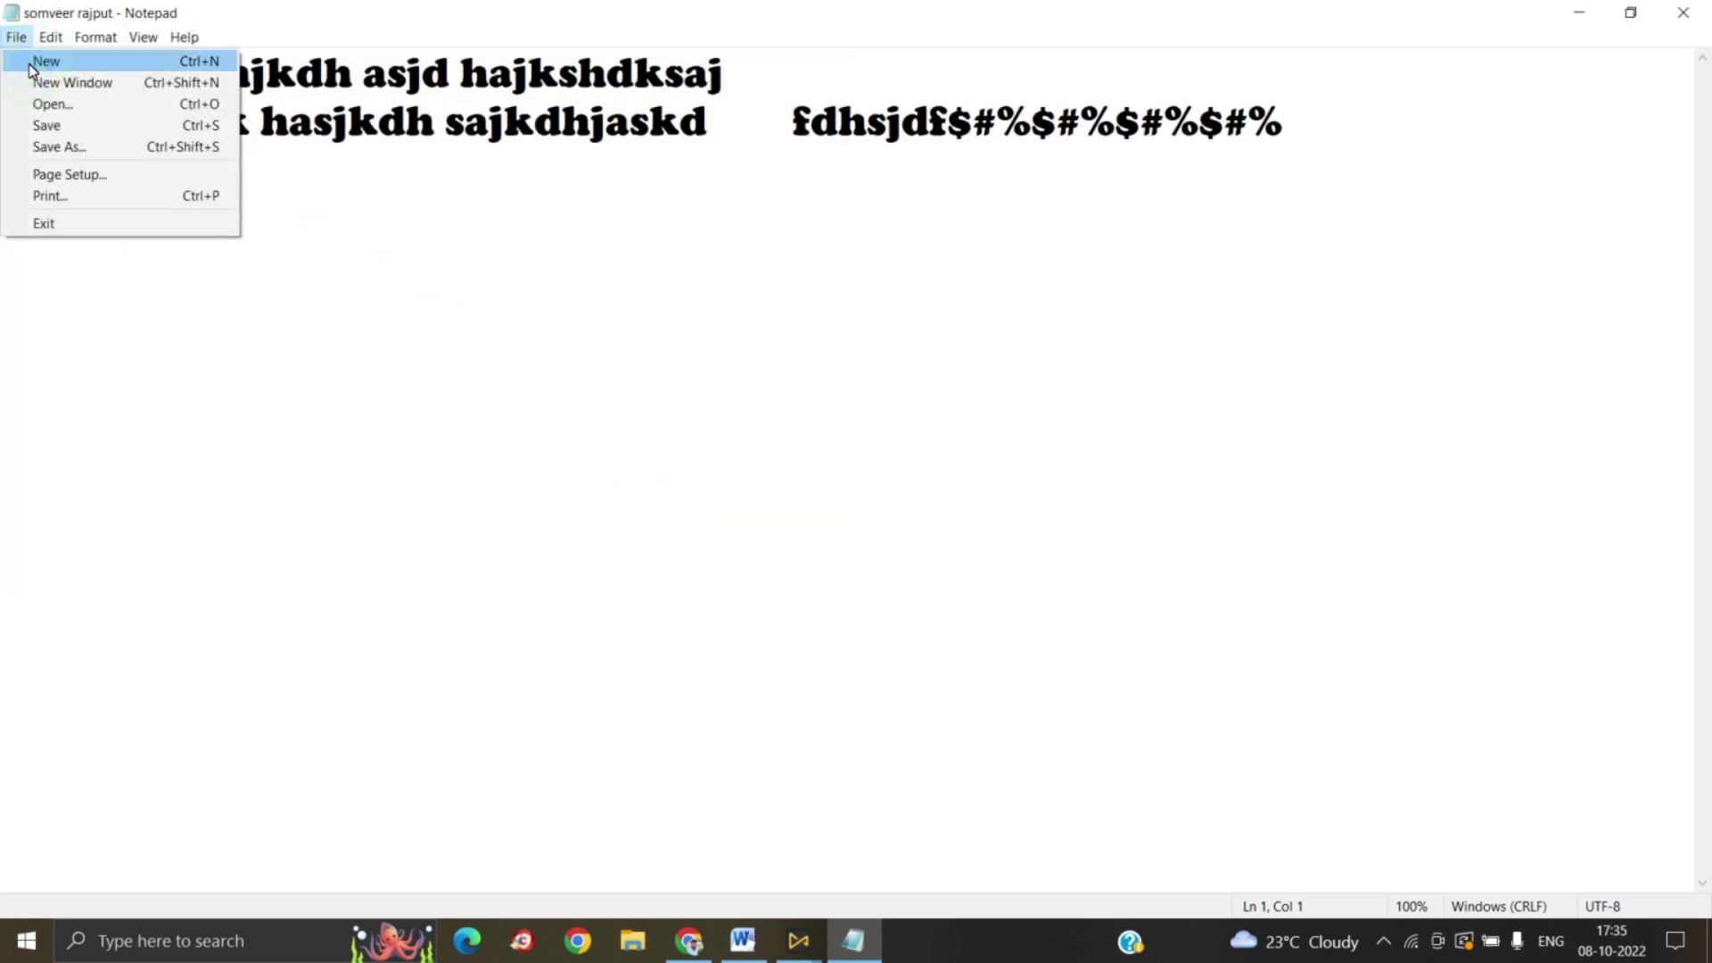
{"action": "left_click", "coordinate": [39, 63]}
{"action": "left_click", "coordinate": [16, 39]}
{"action": "left_click", "coordinate": [49, 104]}
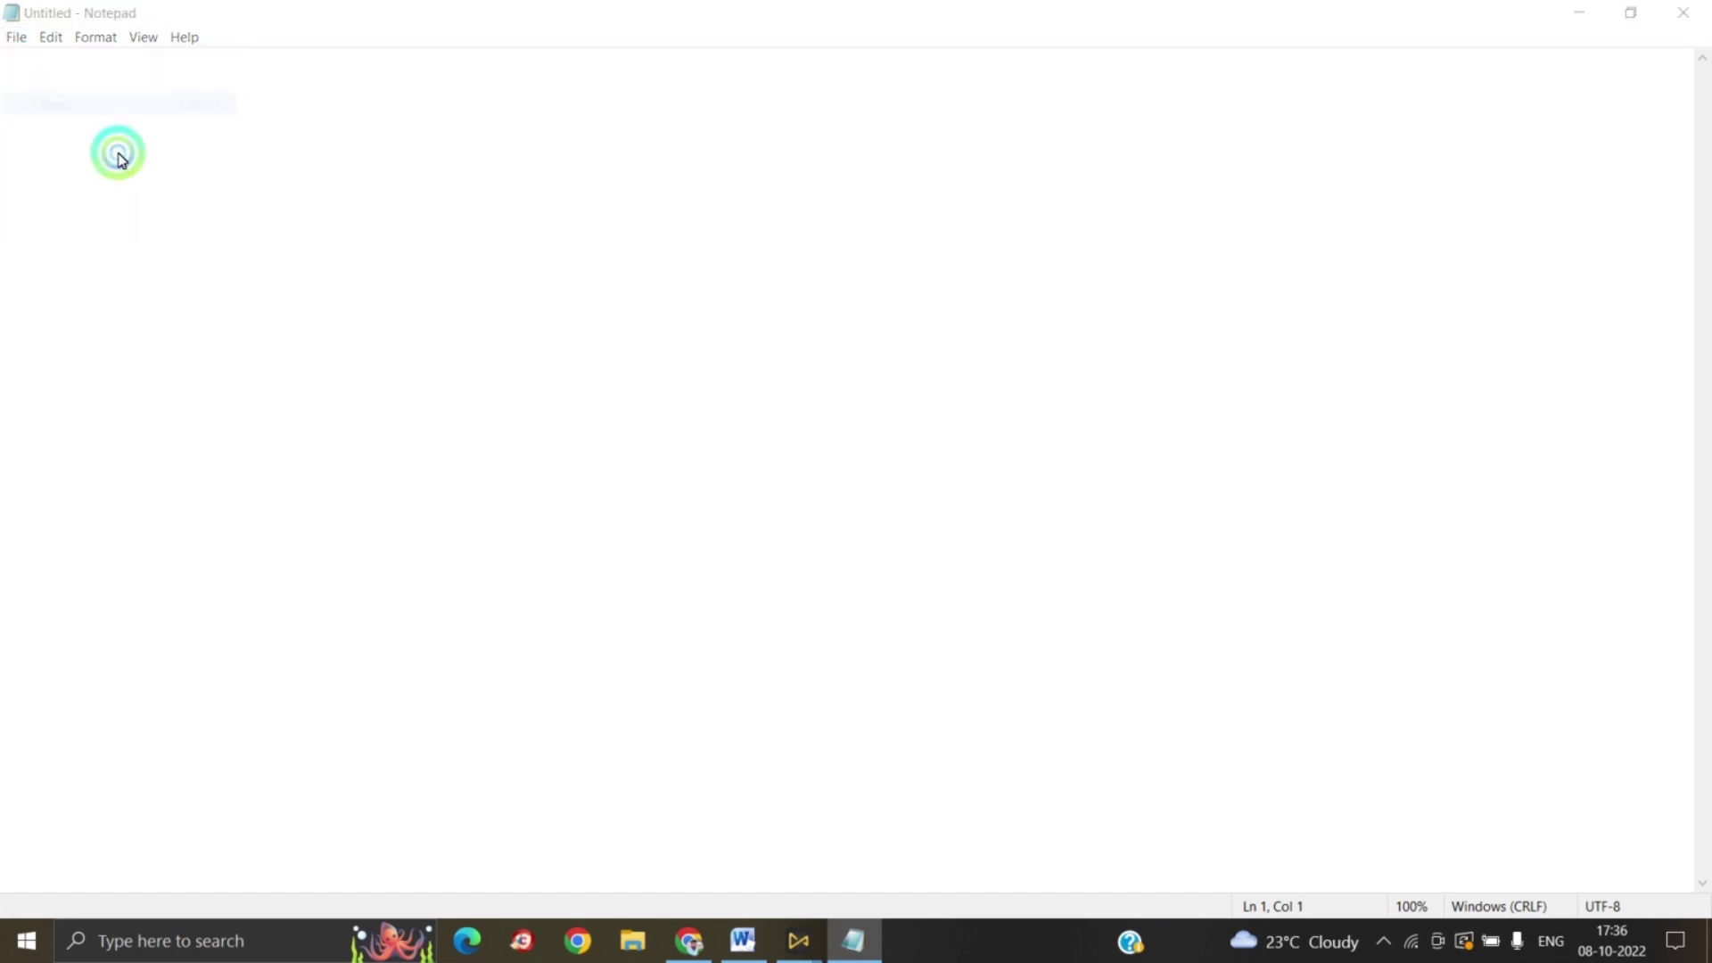
{"action": "left_click", "coordinate": [592, 415]}
{"action": "left_click", "coordinate": [658, 547]}
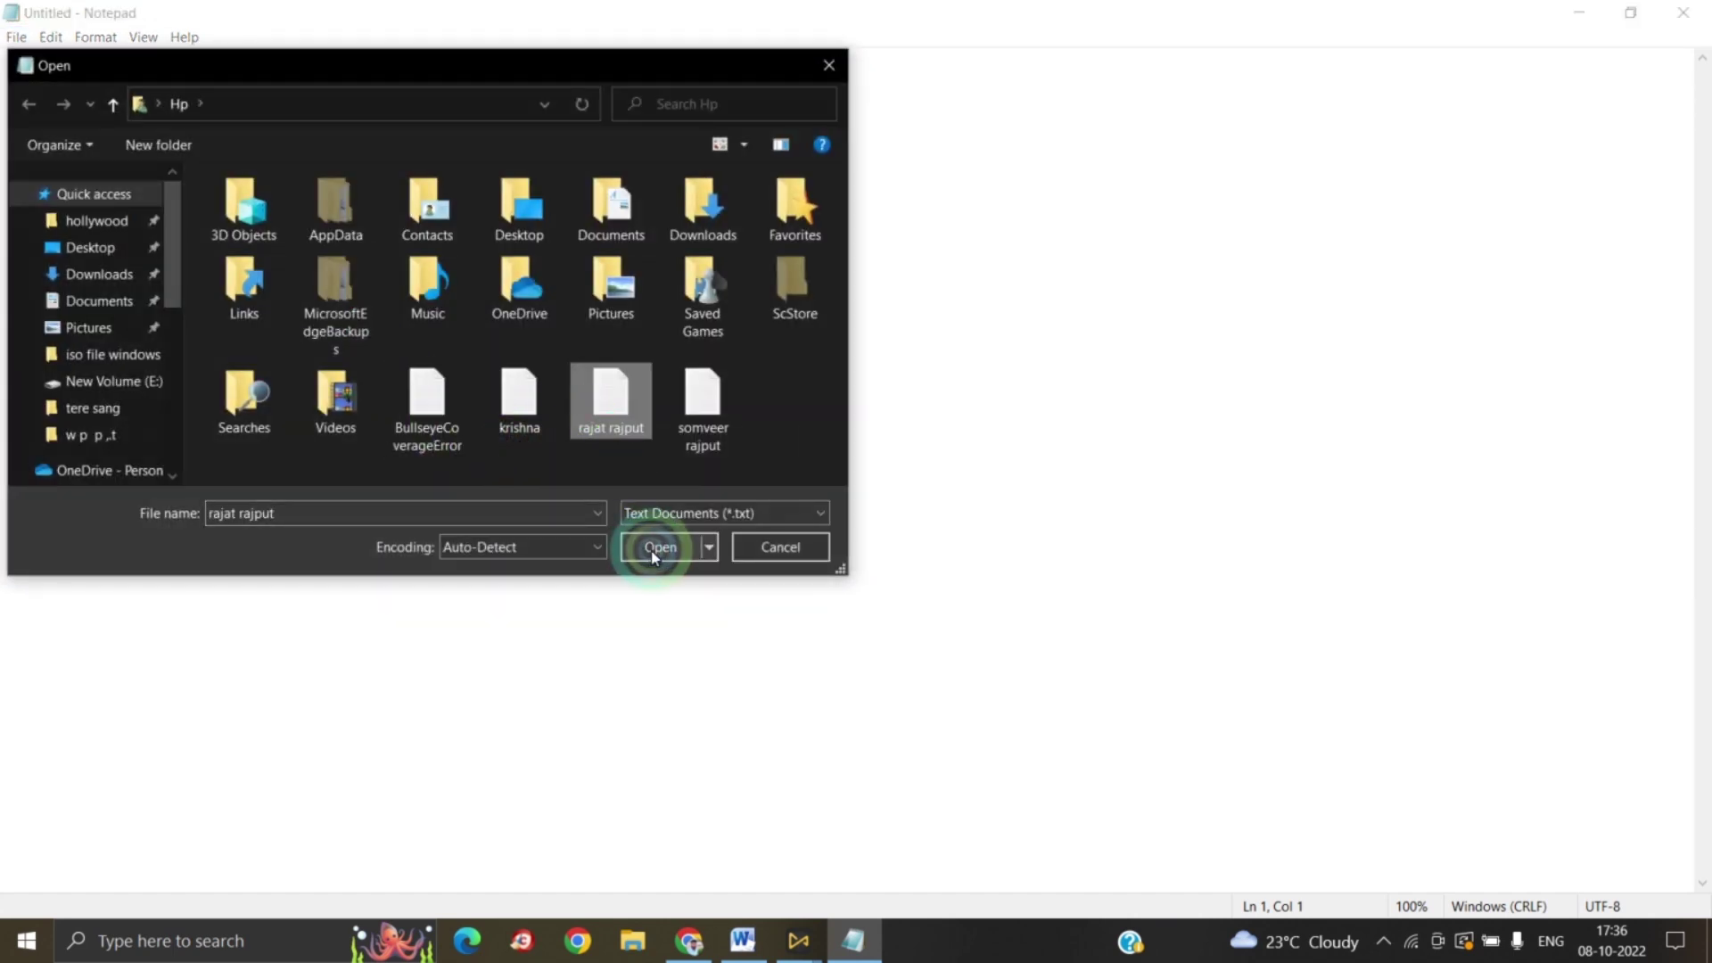
Step: Open Page Setup for the reopened file, recentre the dialog and list the paper sizes
{"action": "left_click", "coordinate": [16, 37]}
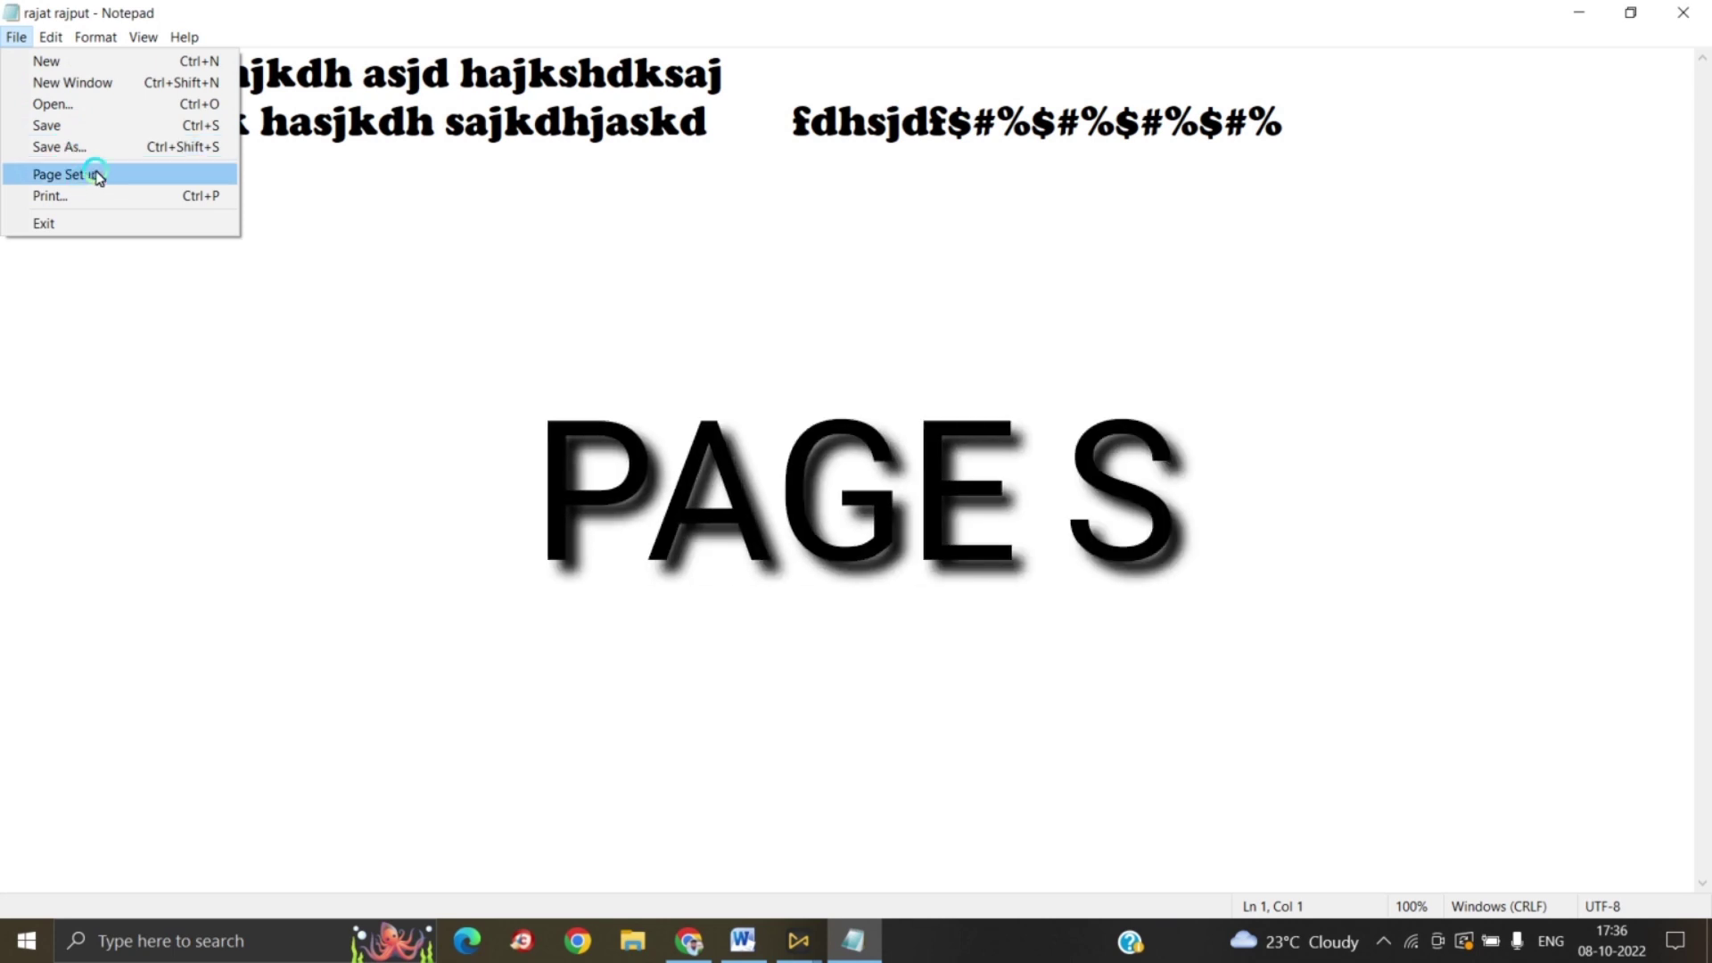
{"action": "left_click", "coordinate": [96, 176]}
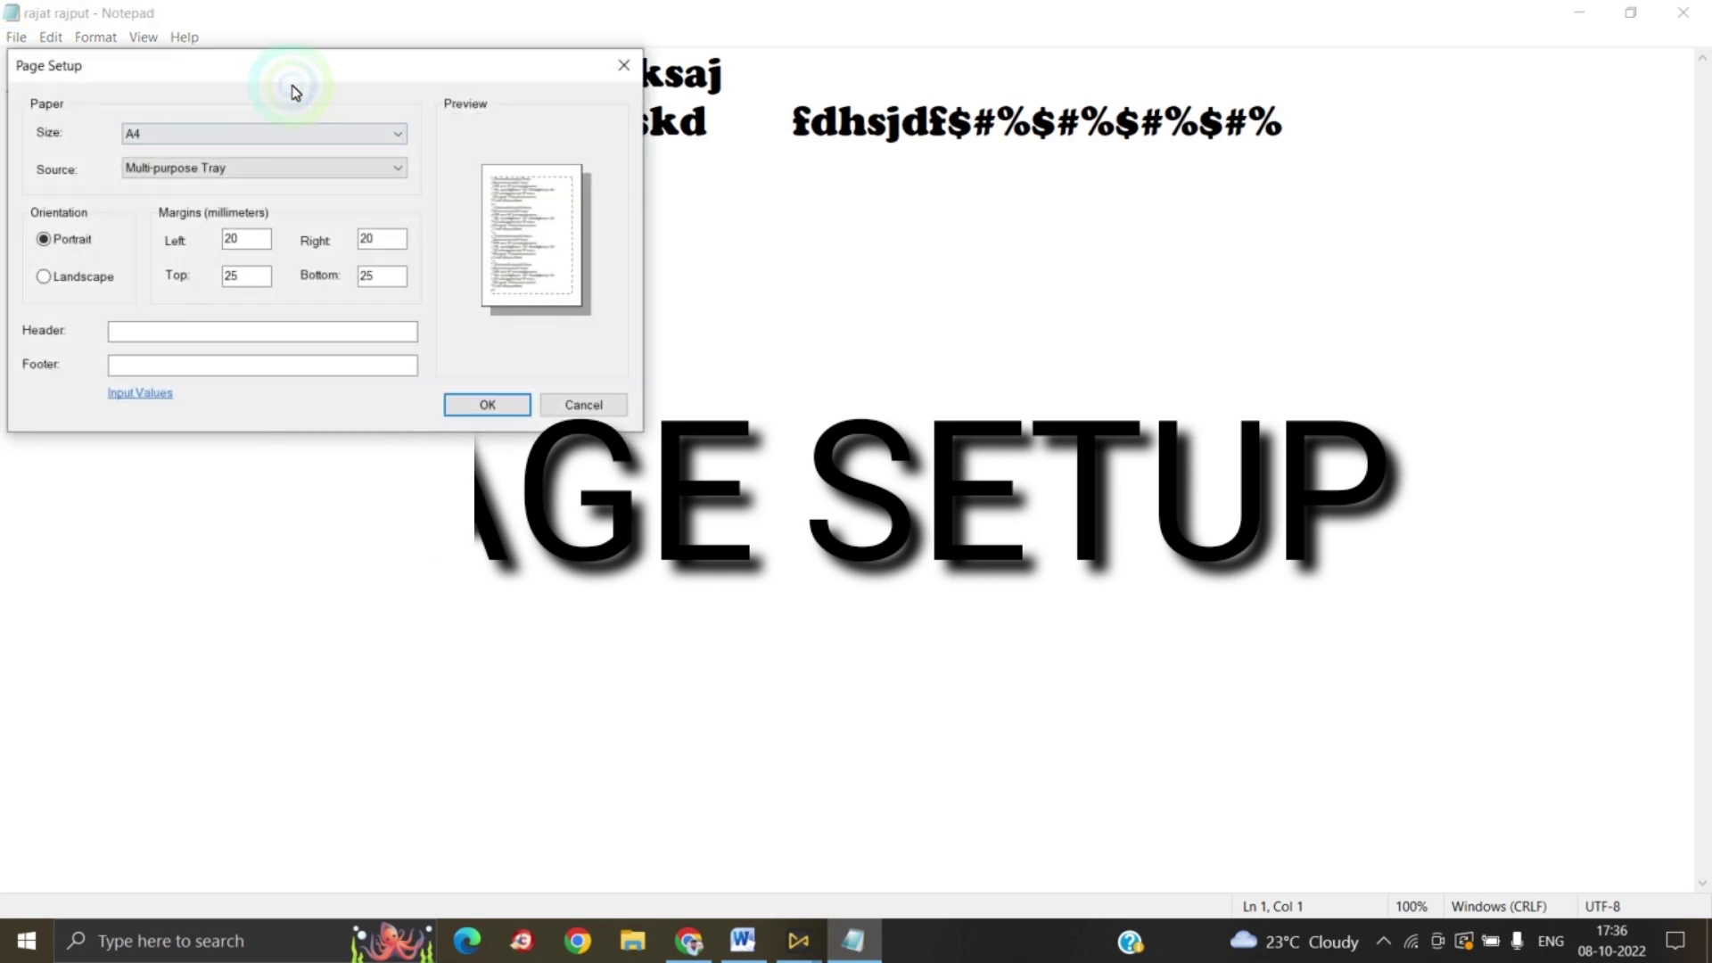
{"action": "left_click_drag", "start_coordinate": [291, 58], "coordinate": [784, 227]}
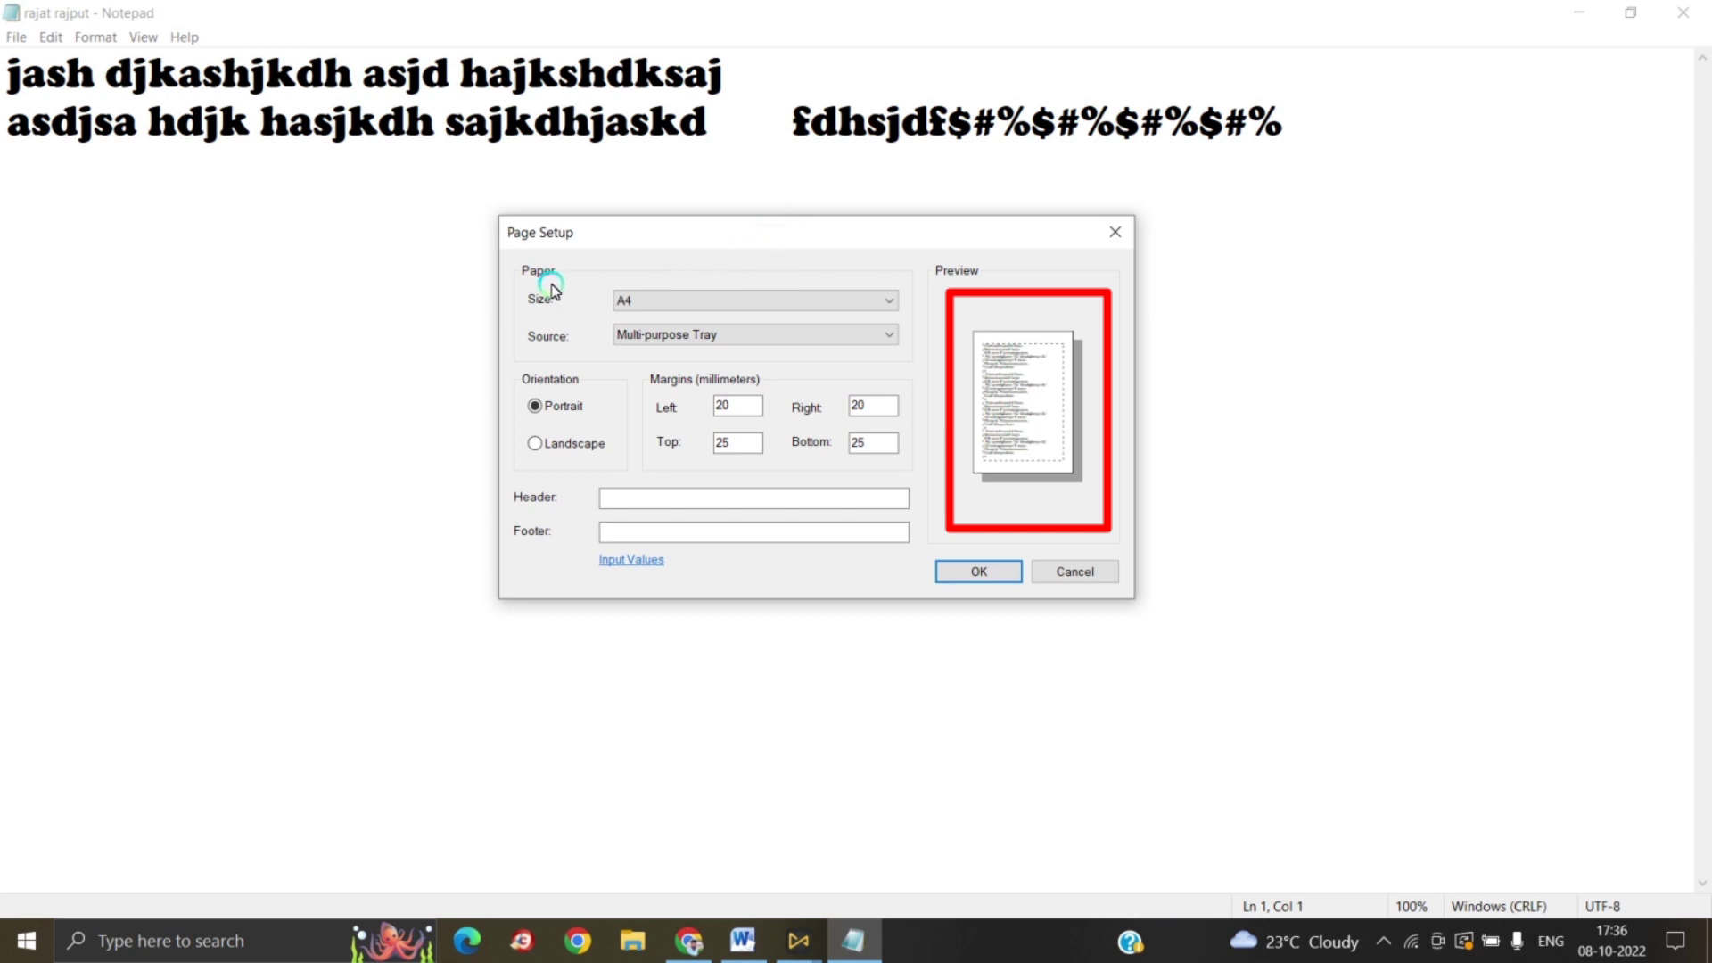
{"action": "left_click", "coordinate": [661, 305]}
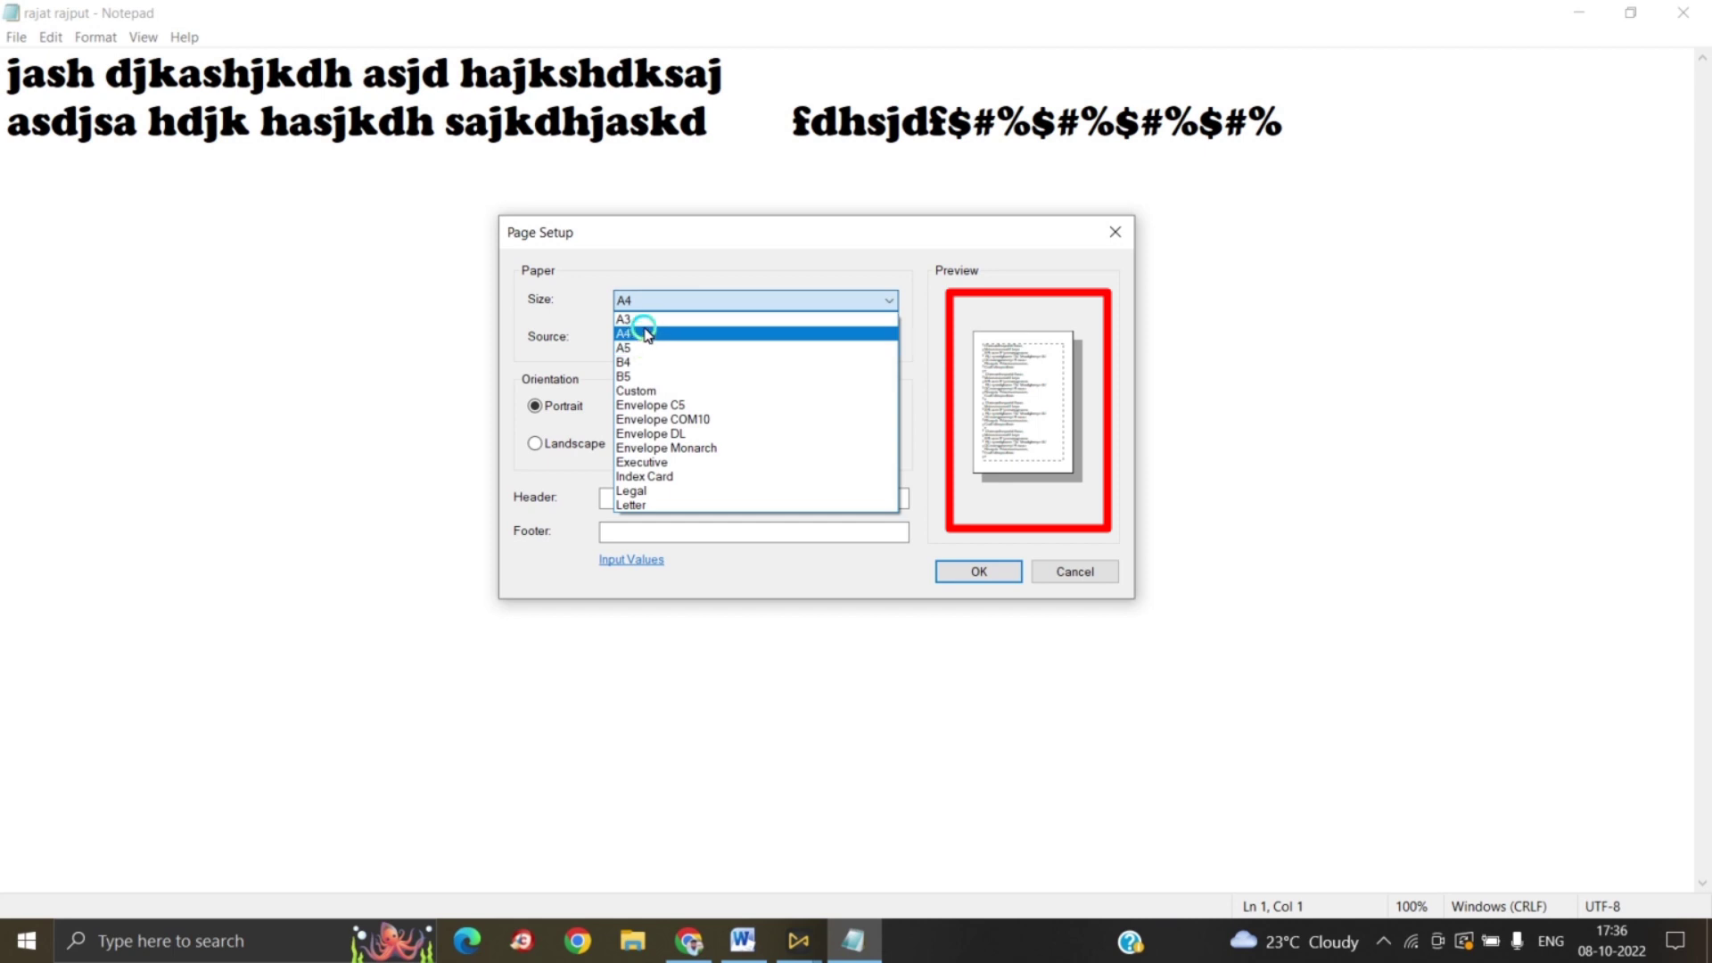
Step: Keep A4 paper from the Multi-purpose Tray, trying landscape and then returning to portrait
{"action": "left_click", "coordinate": [646, 333]}
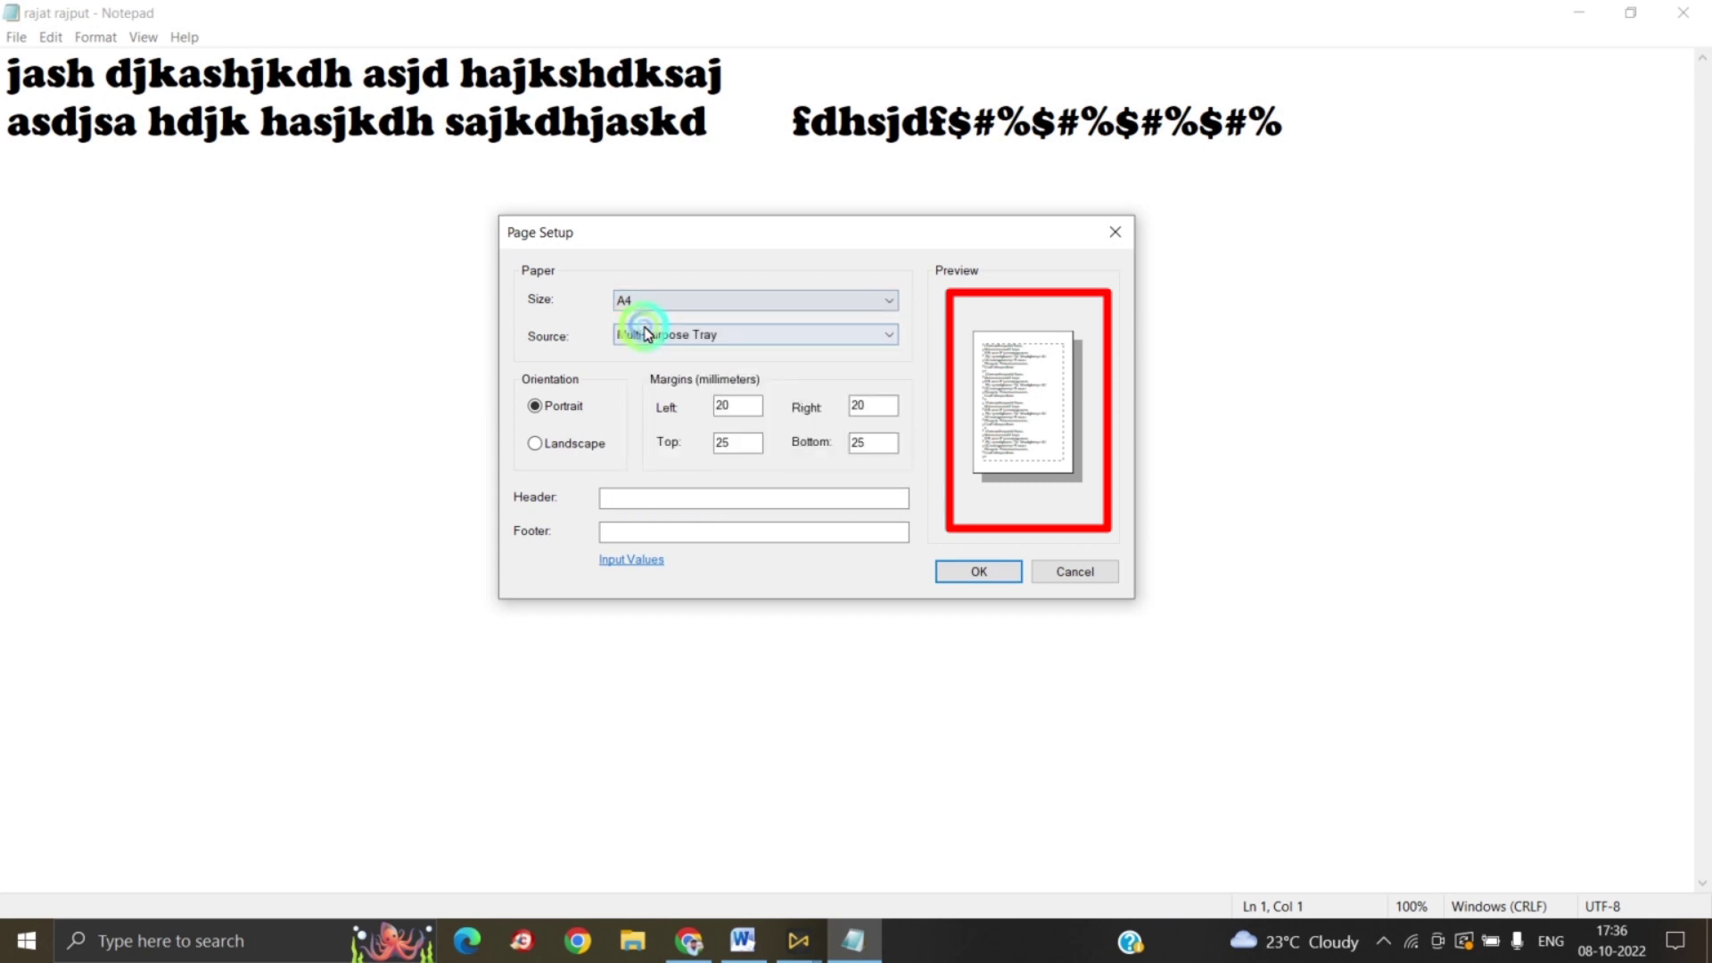
{"action": "left_click", "coordinate": [645, 335]}
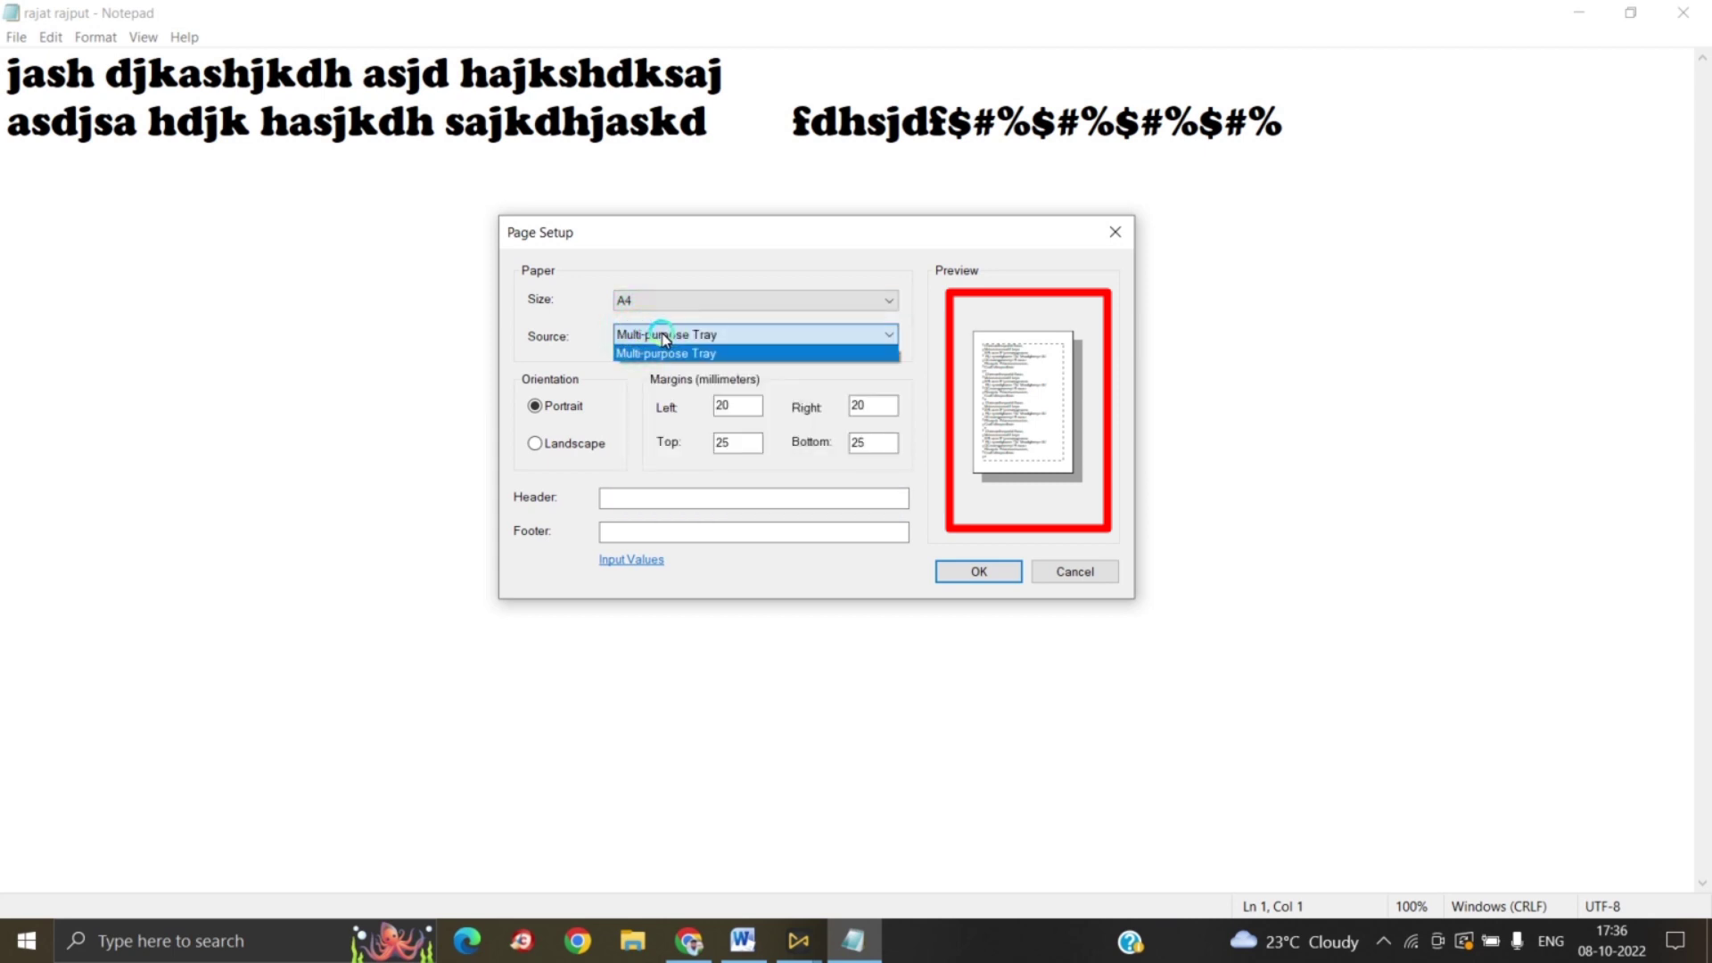
{"action": "left_click", "coordinate": [660, 335]}
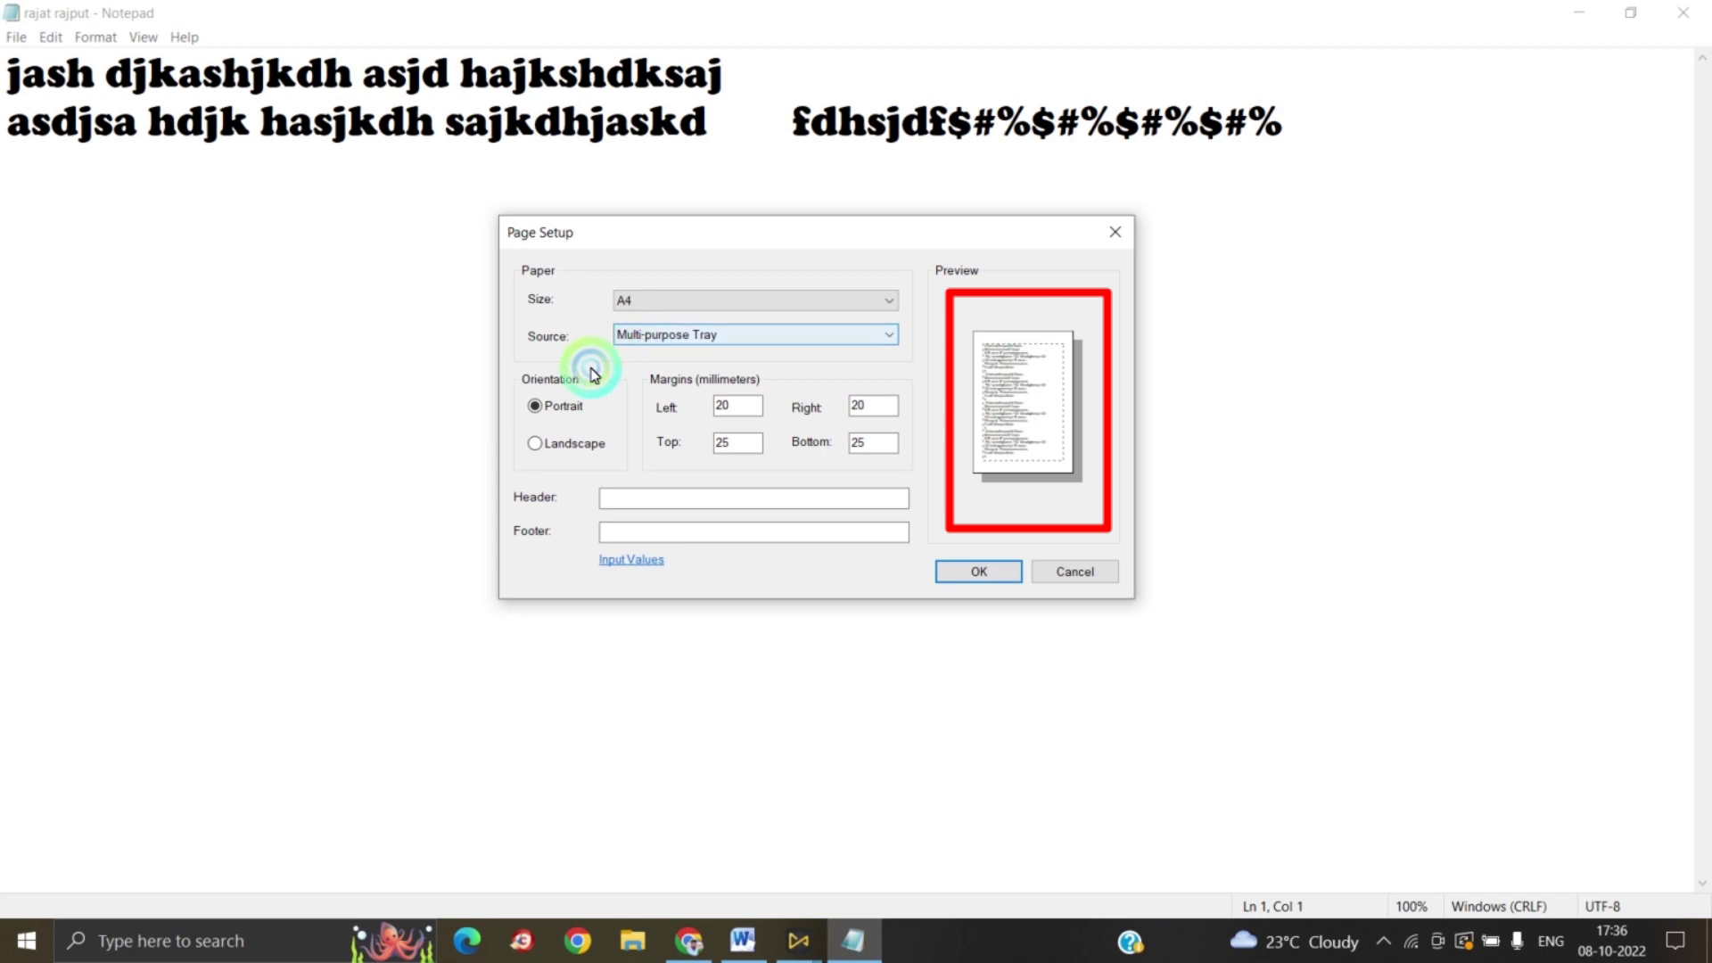
{"action": "left_click", "coordinate": [548, 410]}
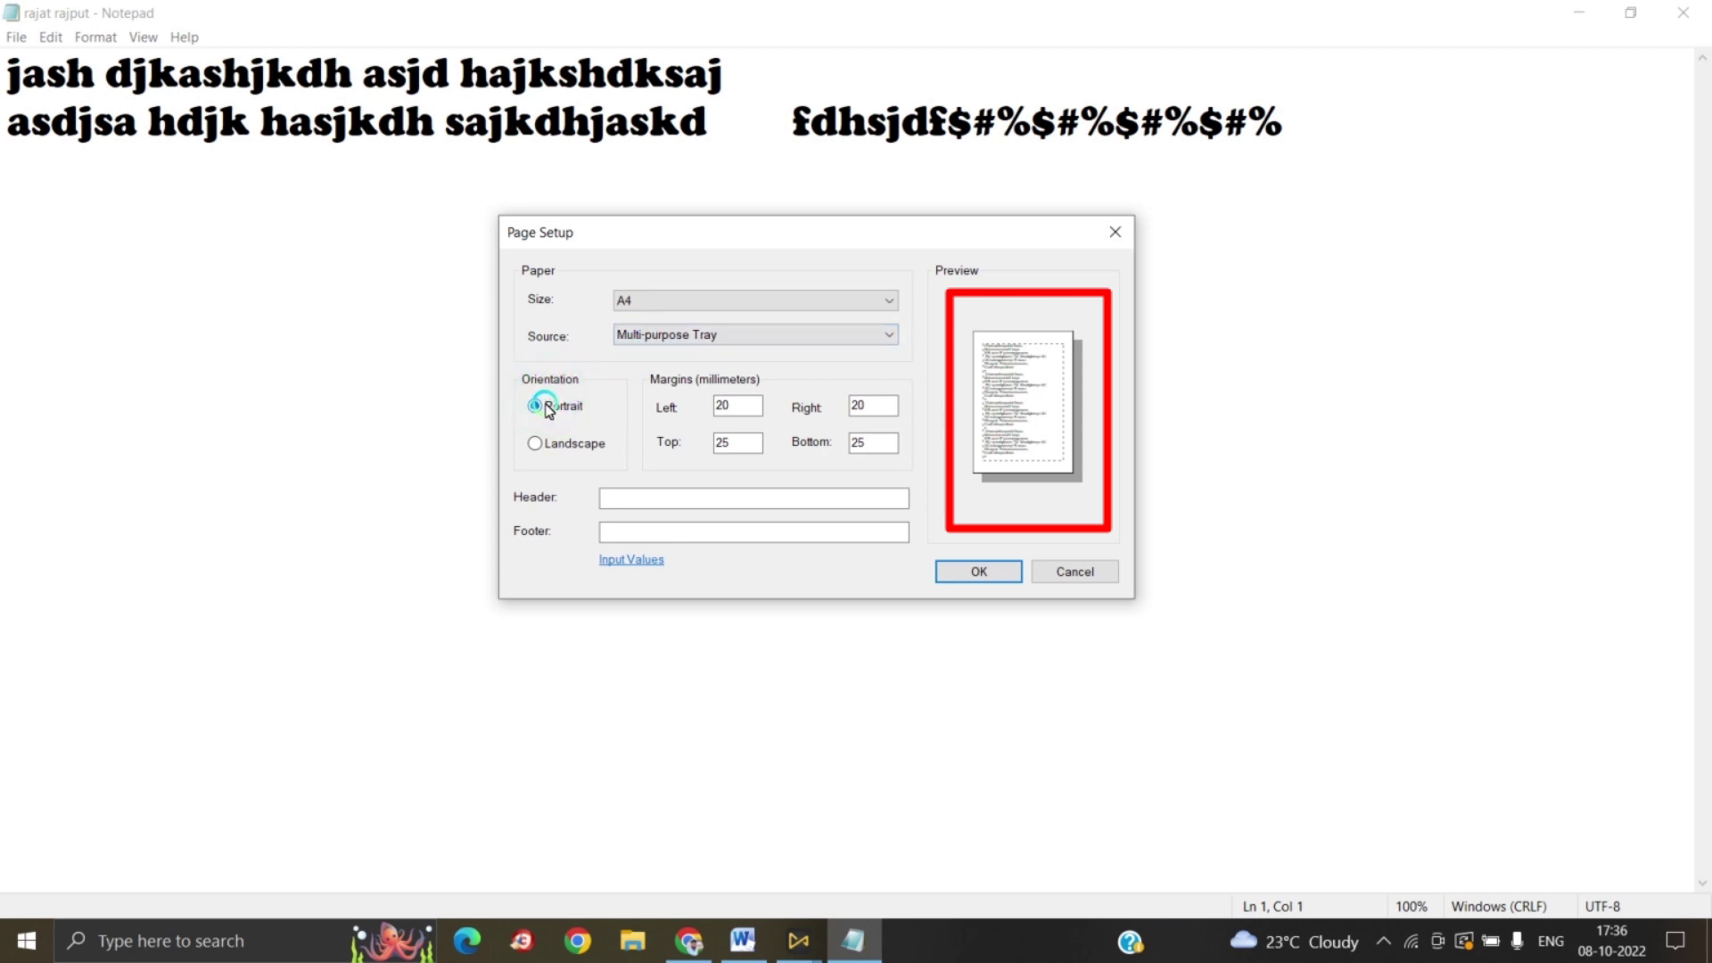
{"action": "left_click", "coordinate": [538, 444]}
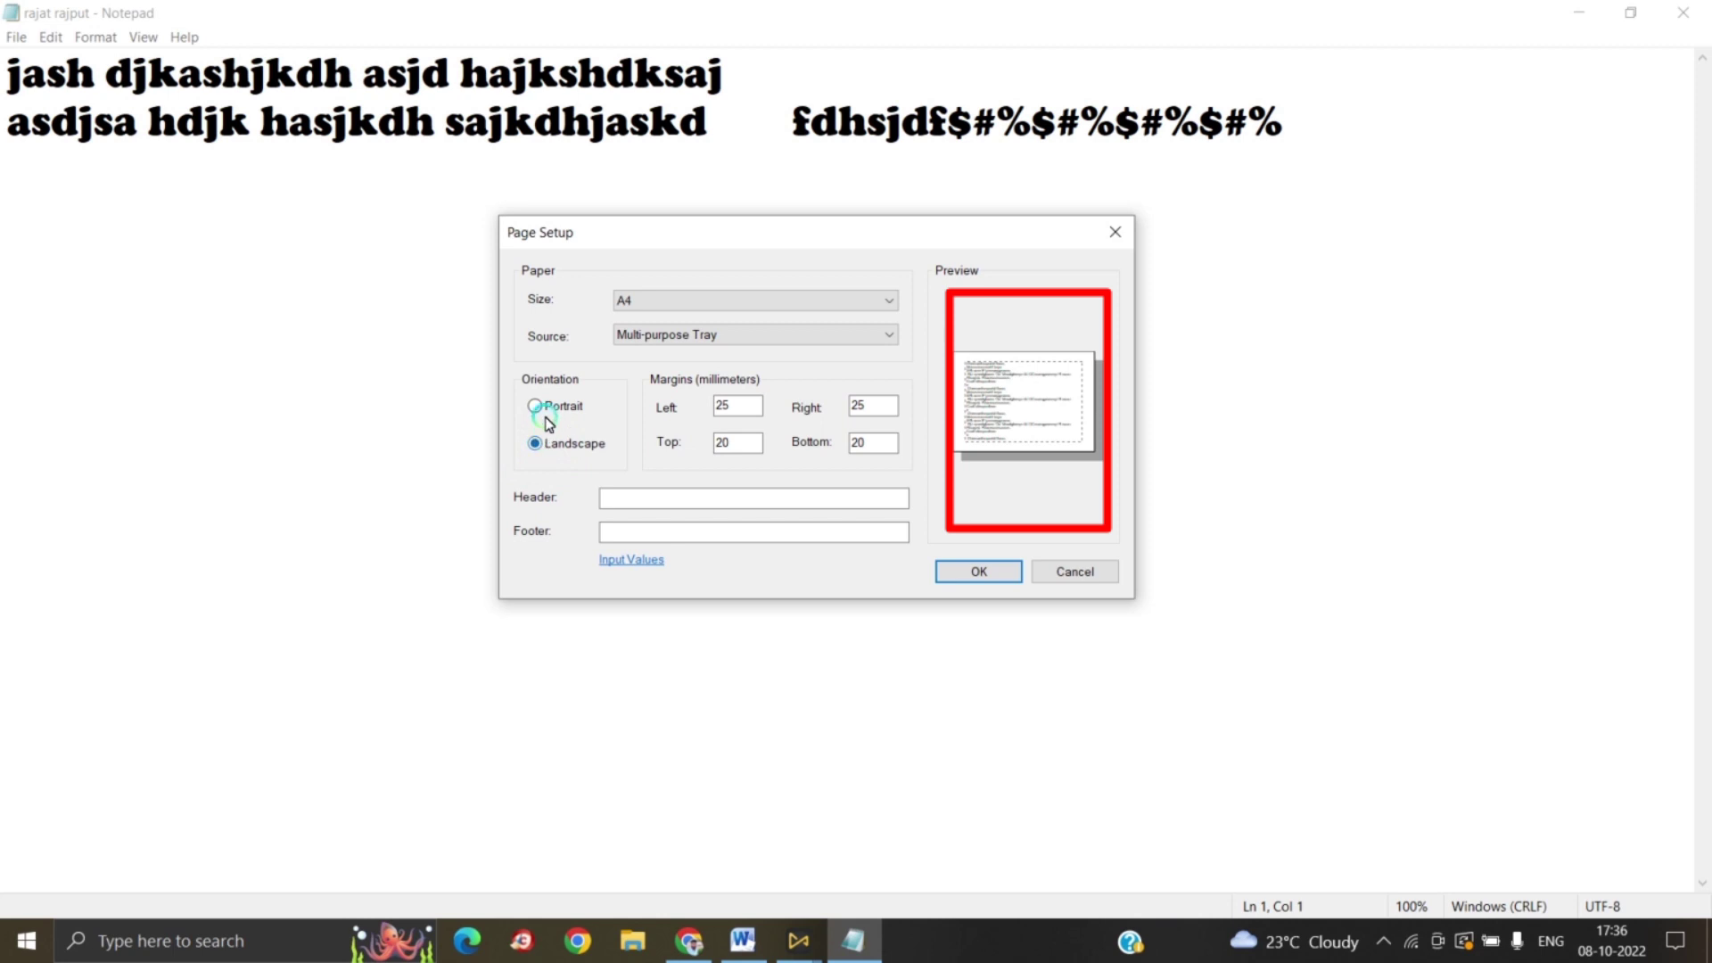
{"action": "left_click", "coordinate": [546, 406]}
{"action": "left_click", "coordinate": [546, 406]}
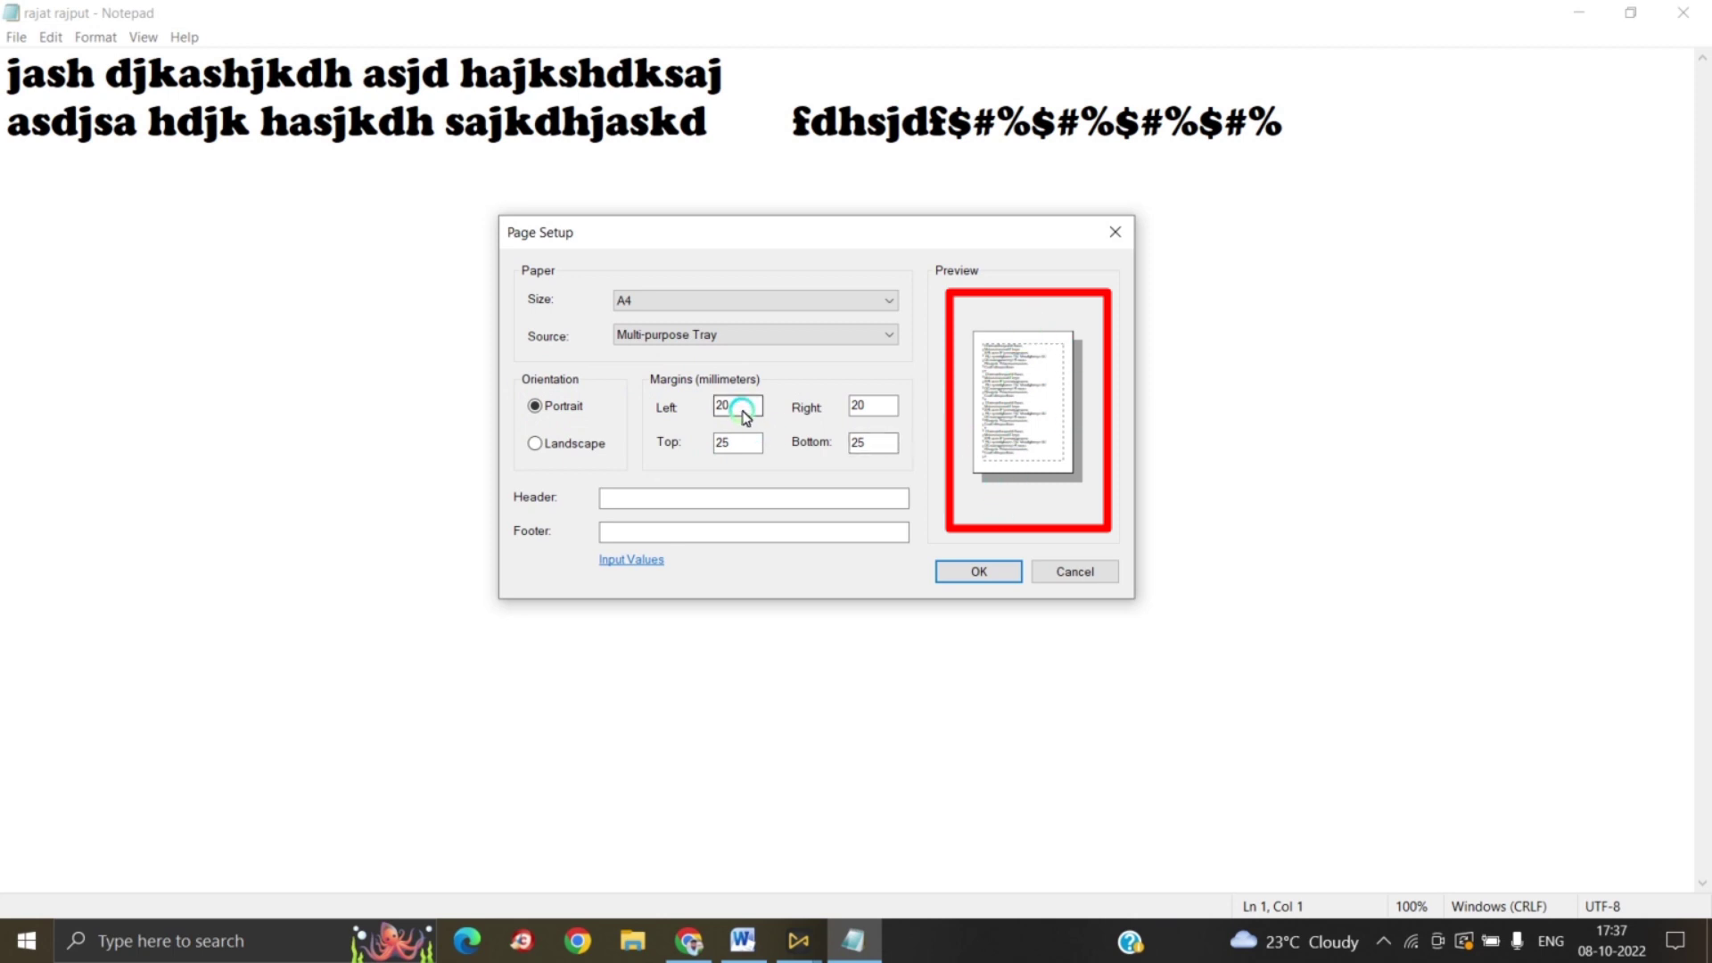
Step: Set all four page margins (left, right, top, bottom) to 0
{"action": "left_click_drag", "start_coordinate": [745, 406], "coordinate": [707, 405]}
{"action": "type", "text": "0"}
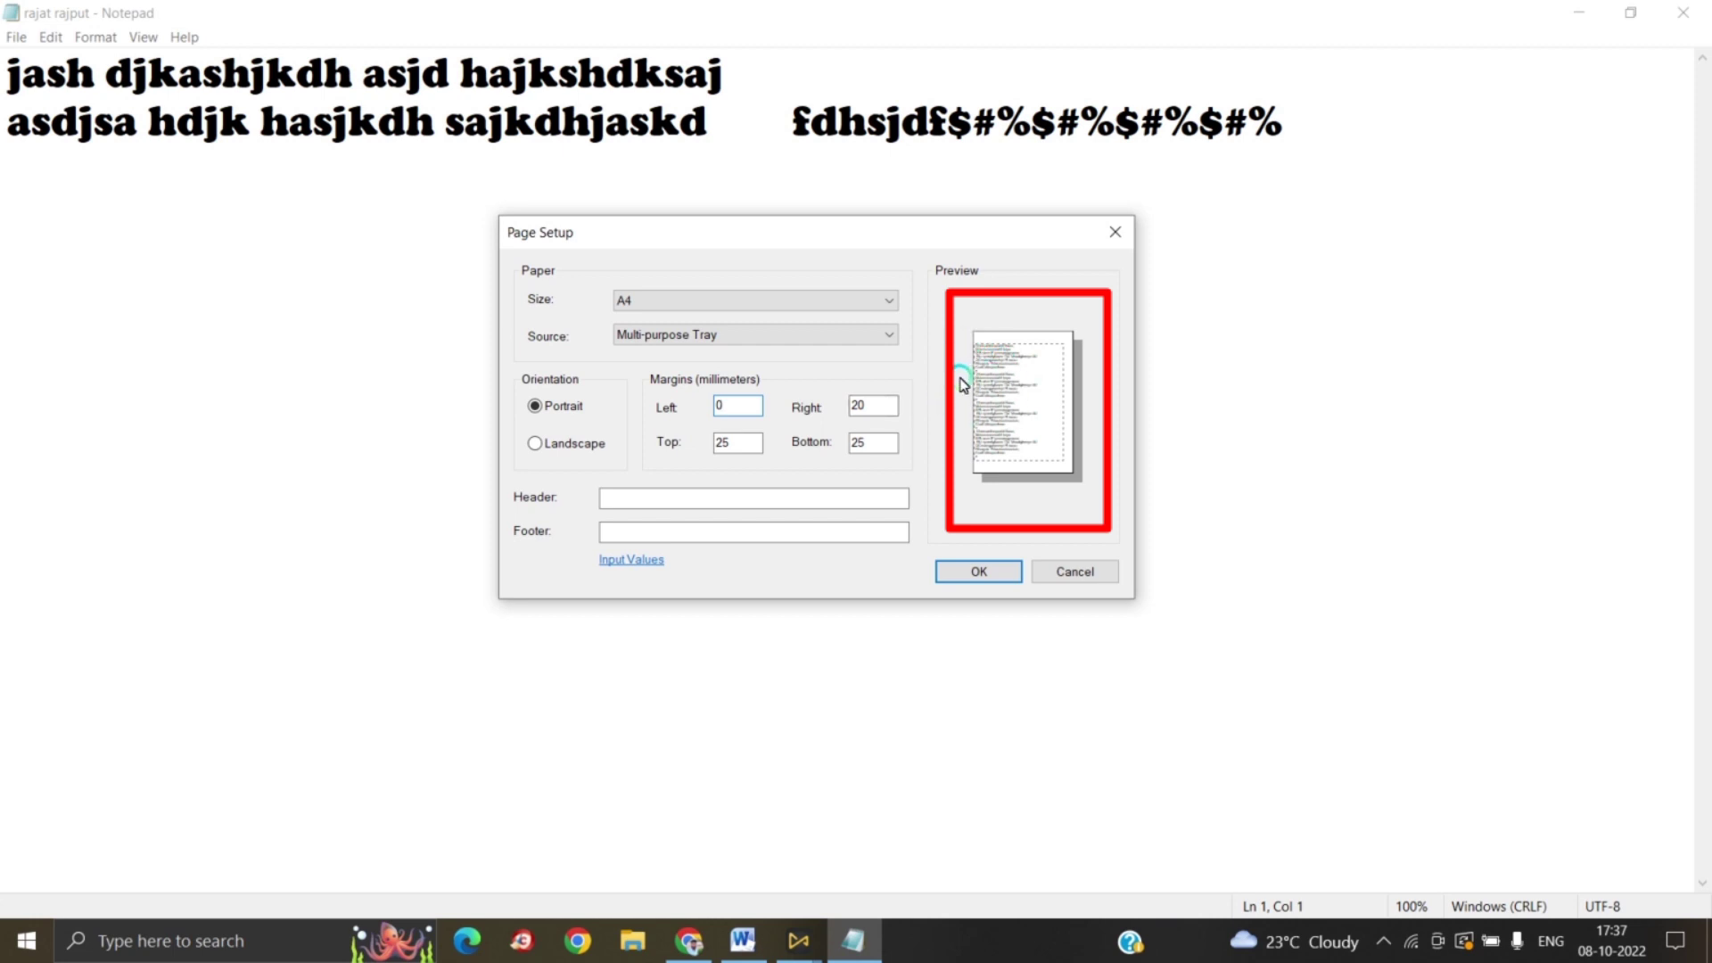
{"action": "left_click_drag", "start_coordinate": [854, 412], "coordinate": [772, 416]}
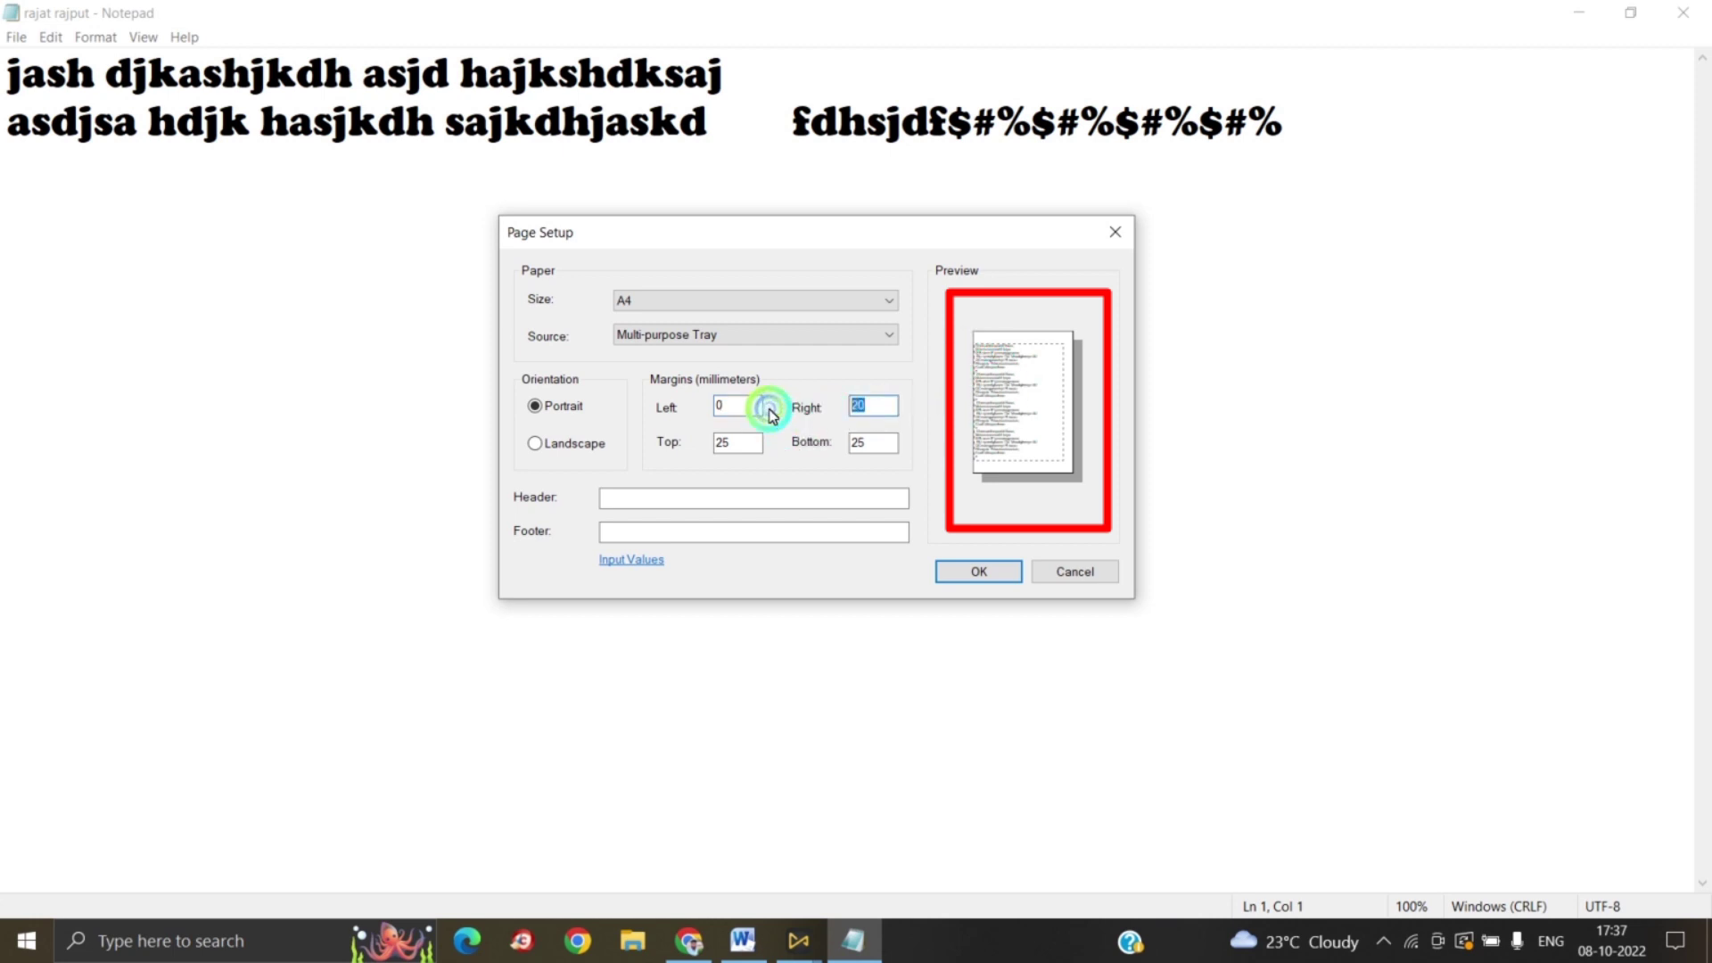
{"action": "type", "text": "0"}
{"action": "double_click", "coordinate": [735, 444]}
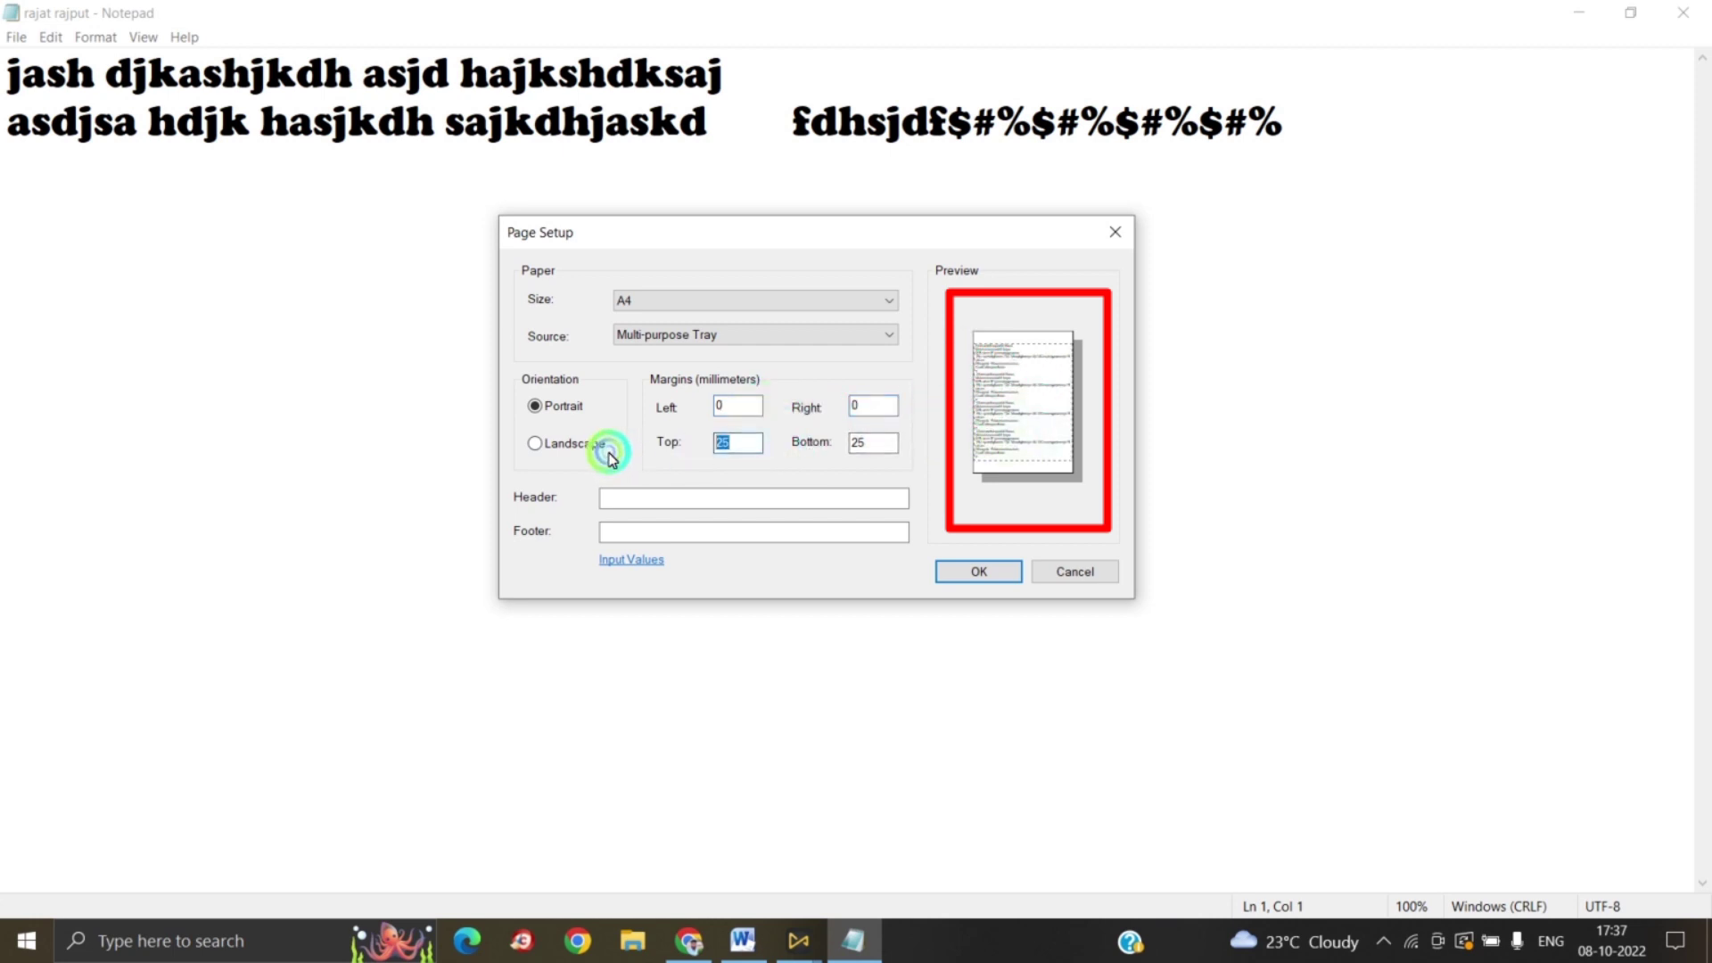
{"action": "type", "text": "0"}
{"action": "double_click", "coordinate": [869, 443]}
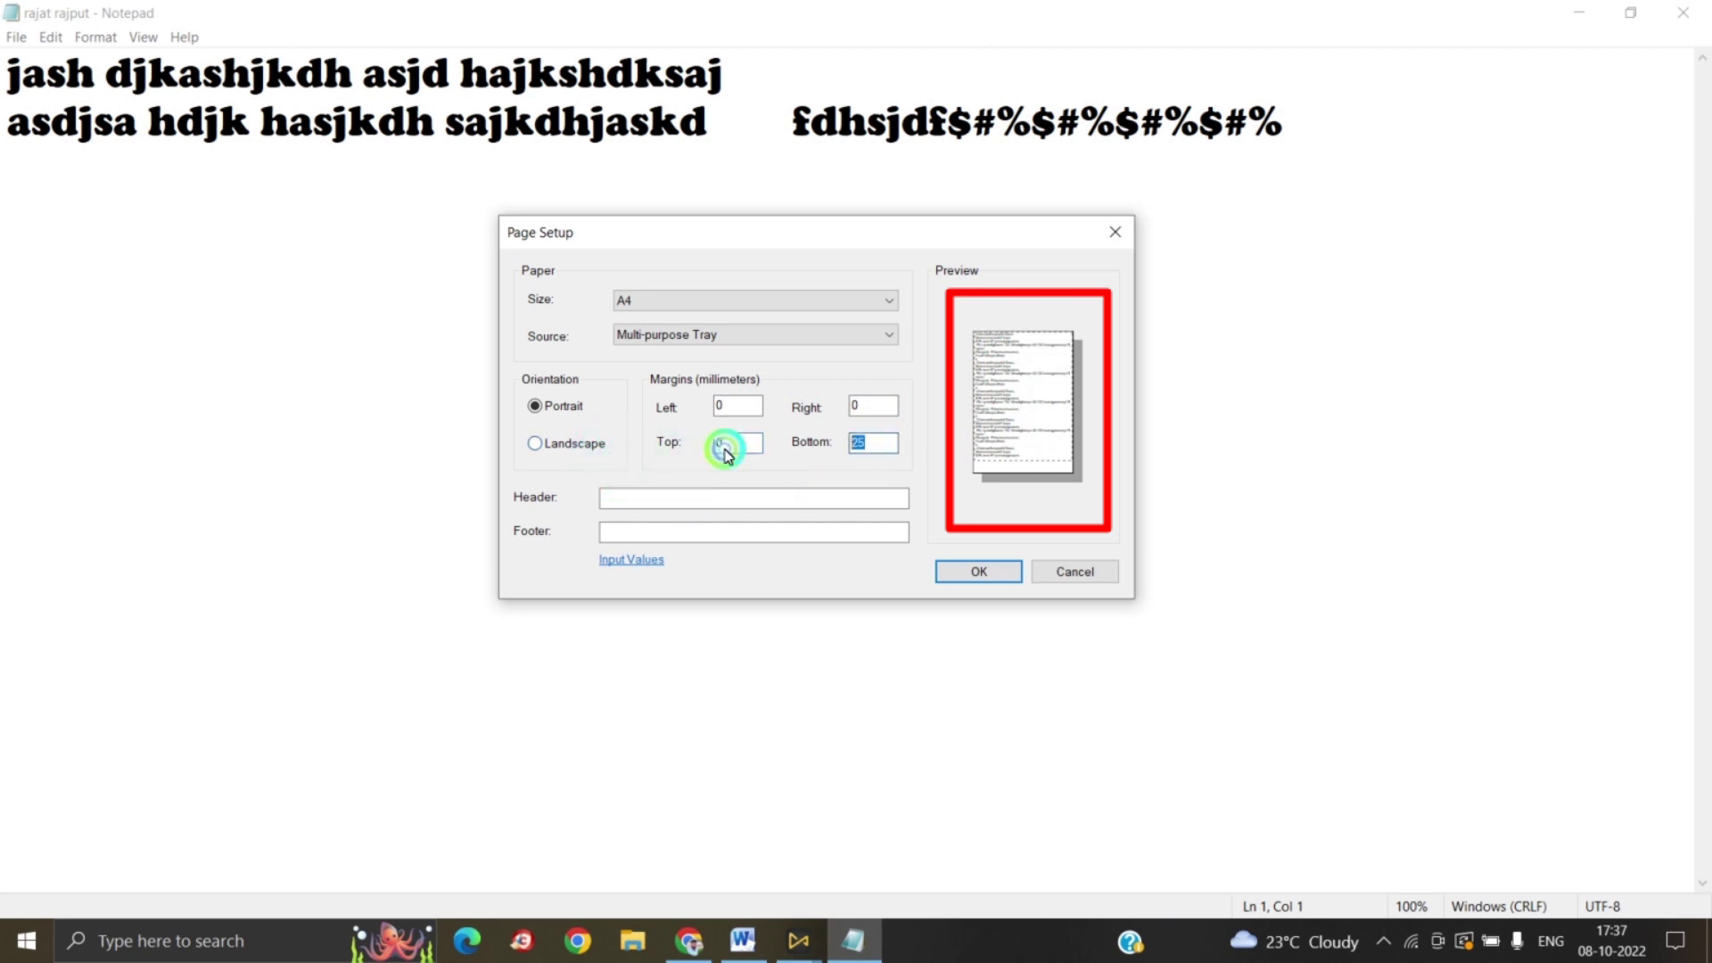
{"action": "type", "text": "0"}
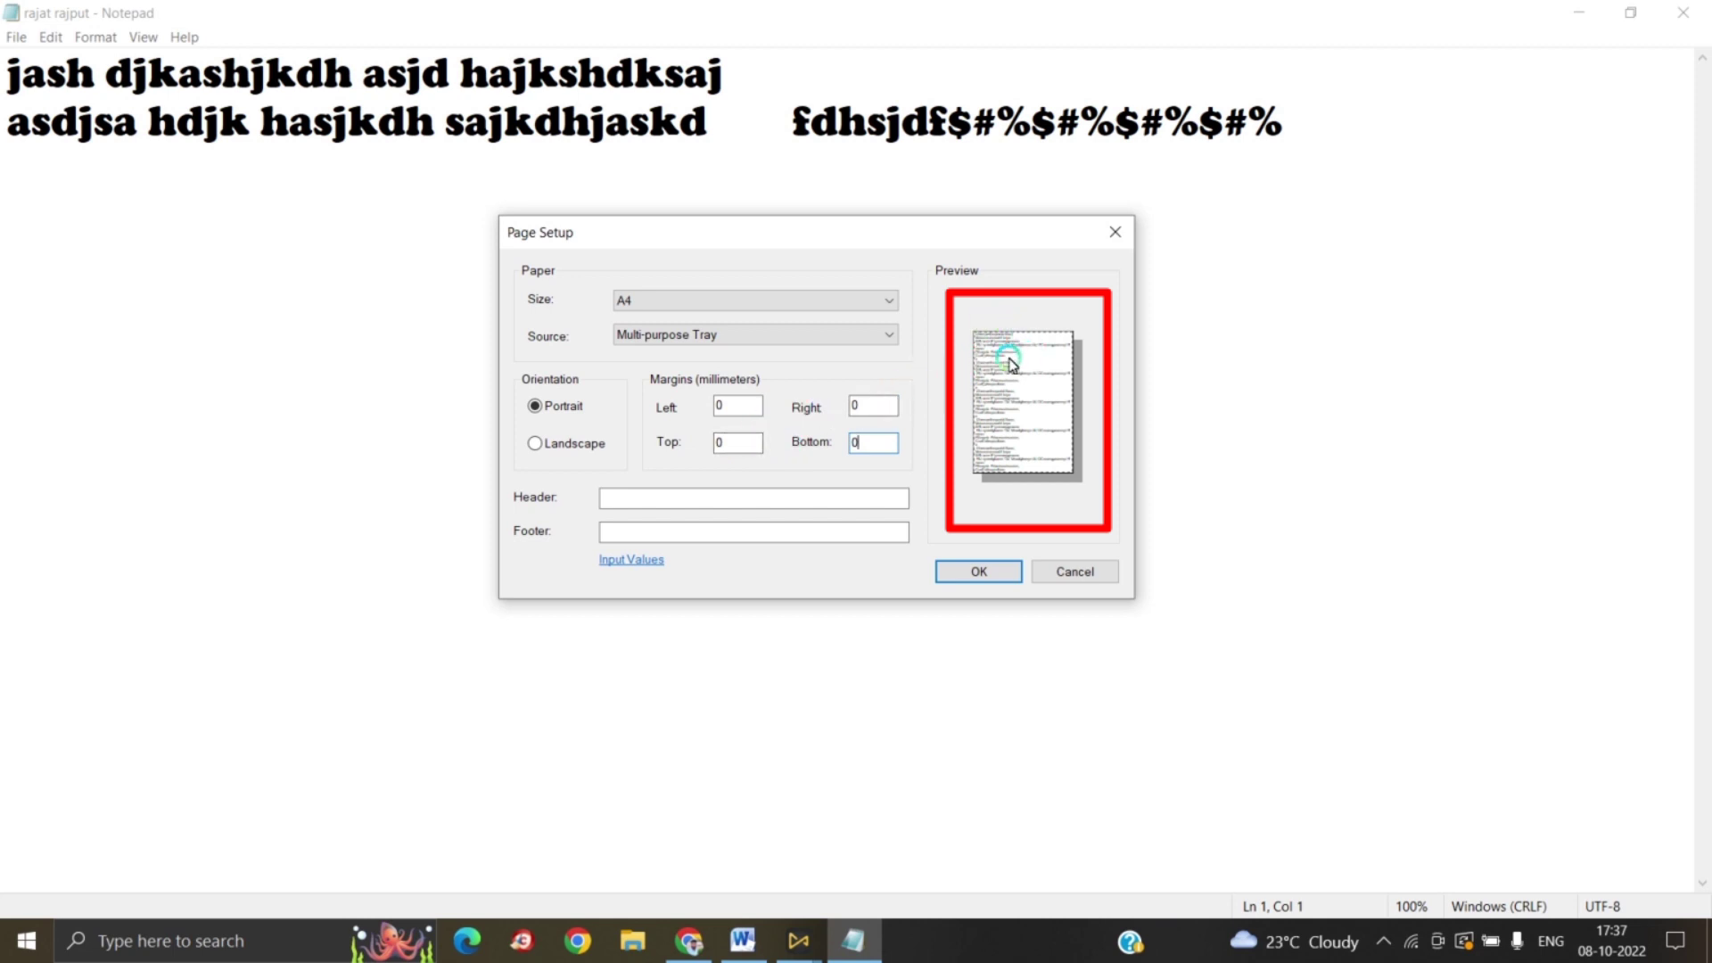
Step: Enter 20 mm for the left, right and top margins, then select the bottom margin
{"action": "double_click", "coordinate": [738, 407]}
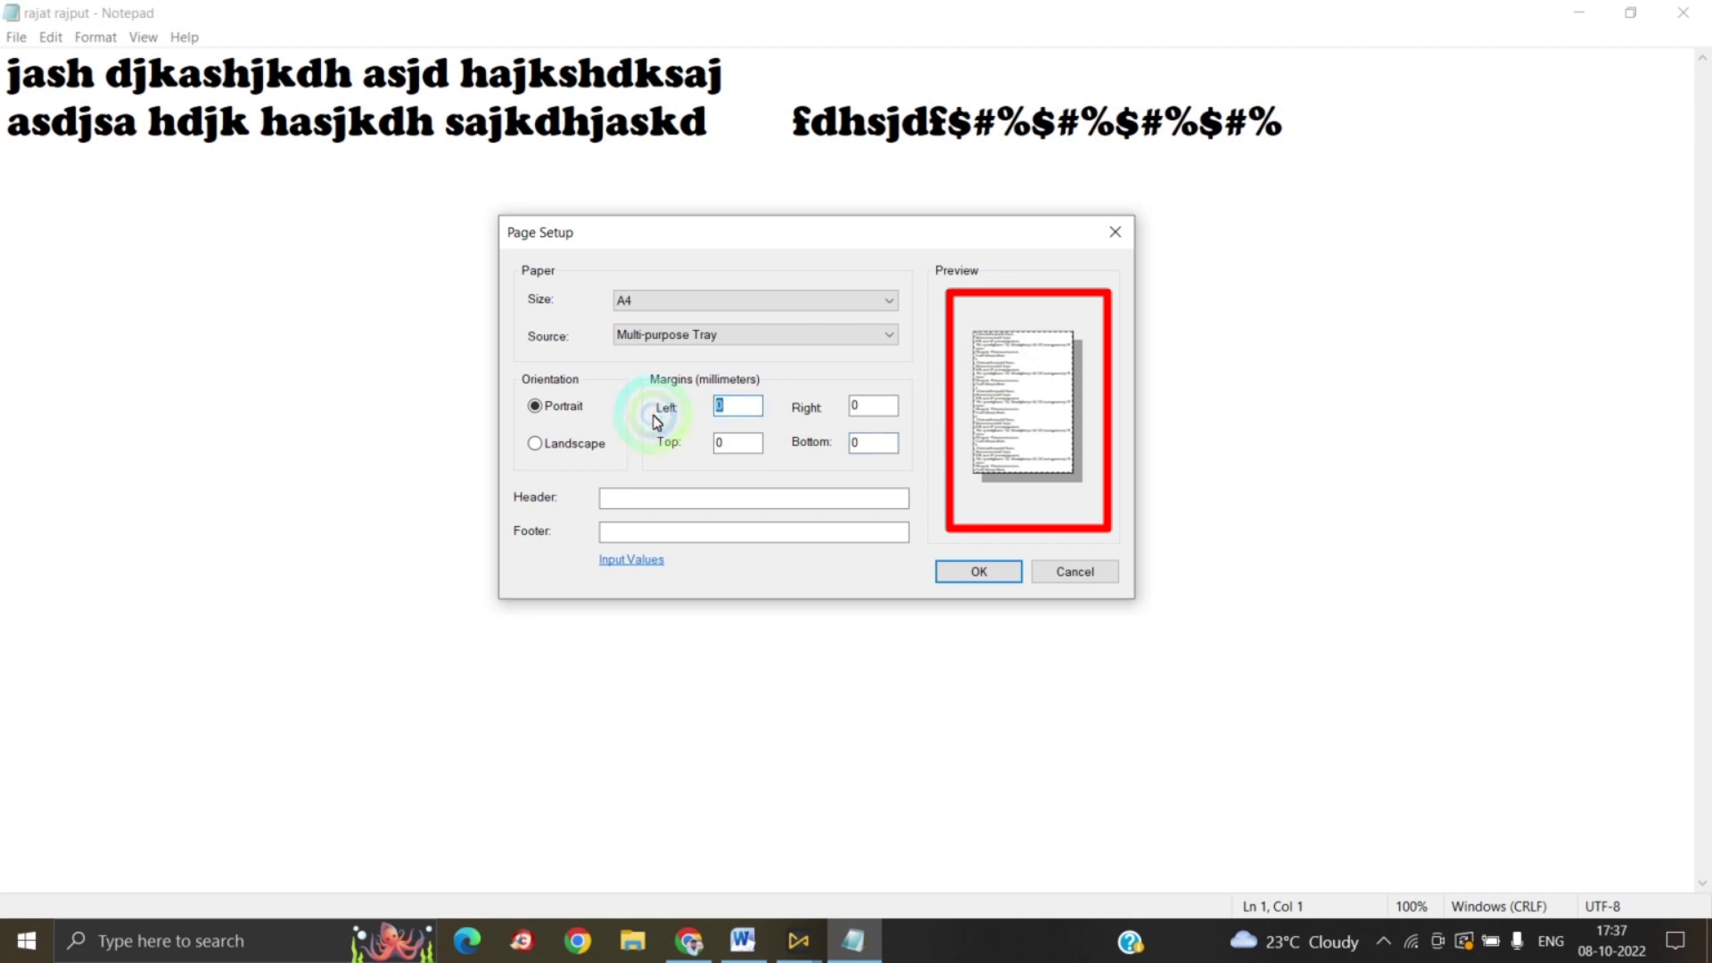
{"action": "type", "text": "20"}
{"action": "double_click", "coordinate": [889, 407]}
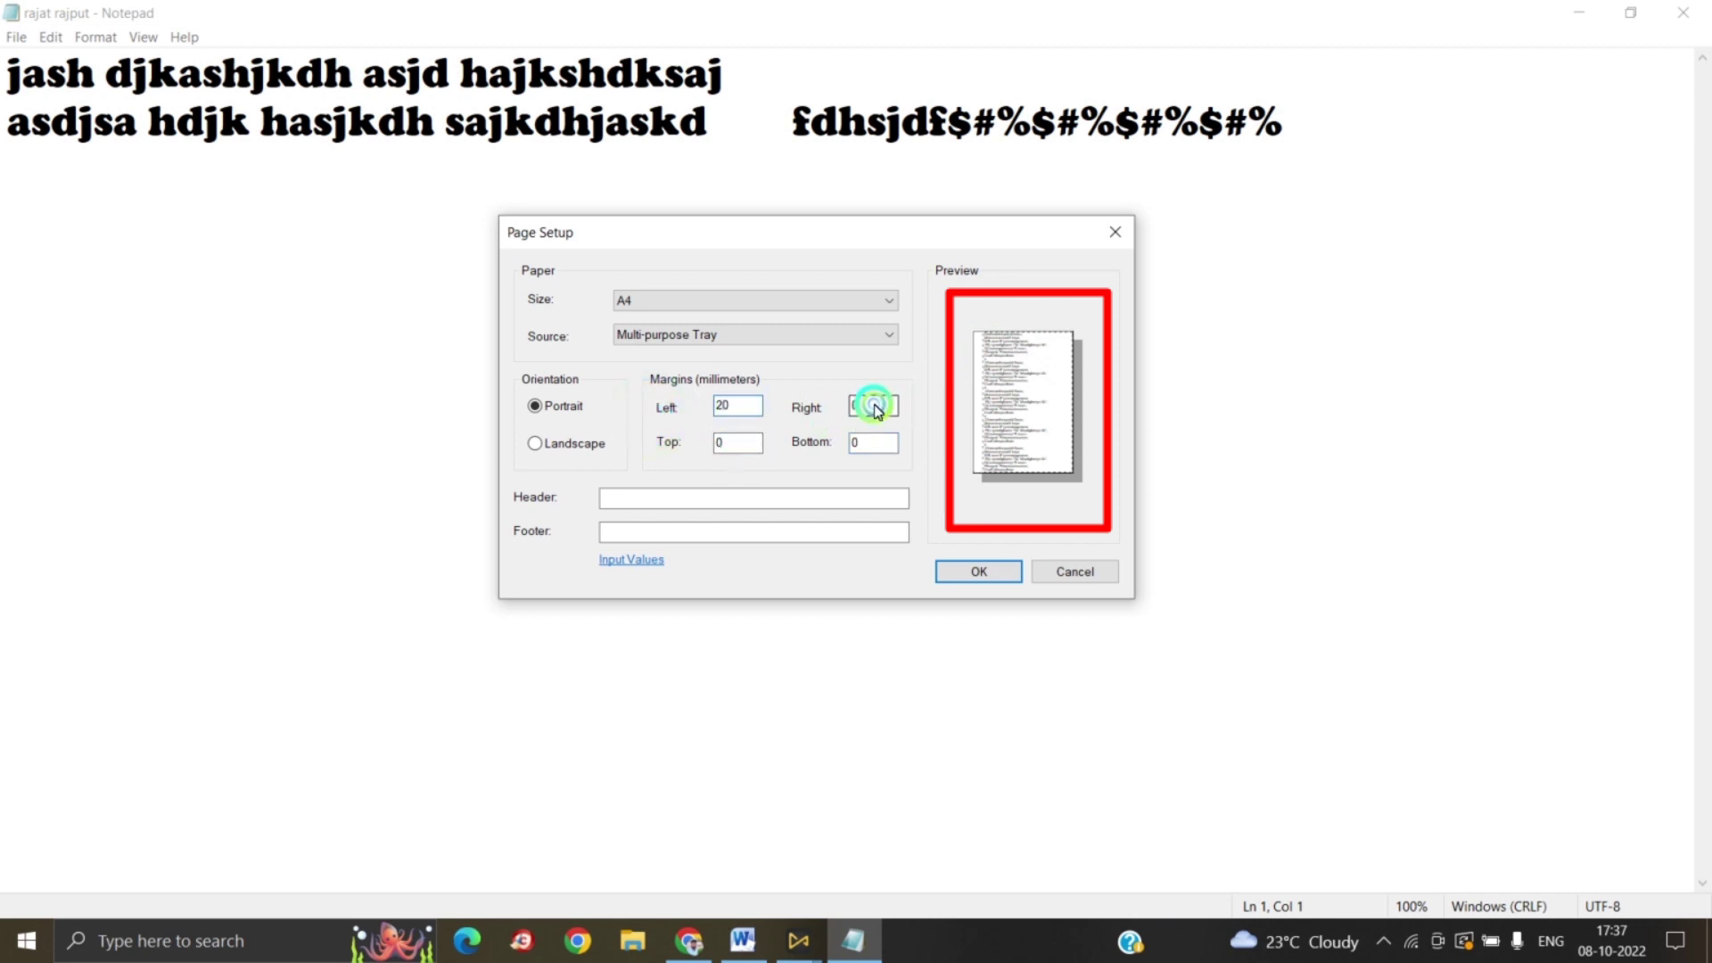
{"action": "type", "text": "20"}
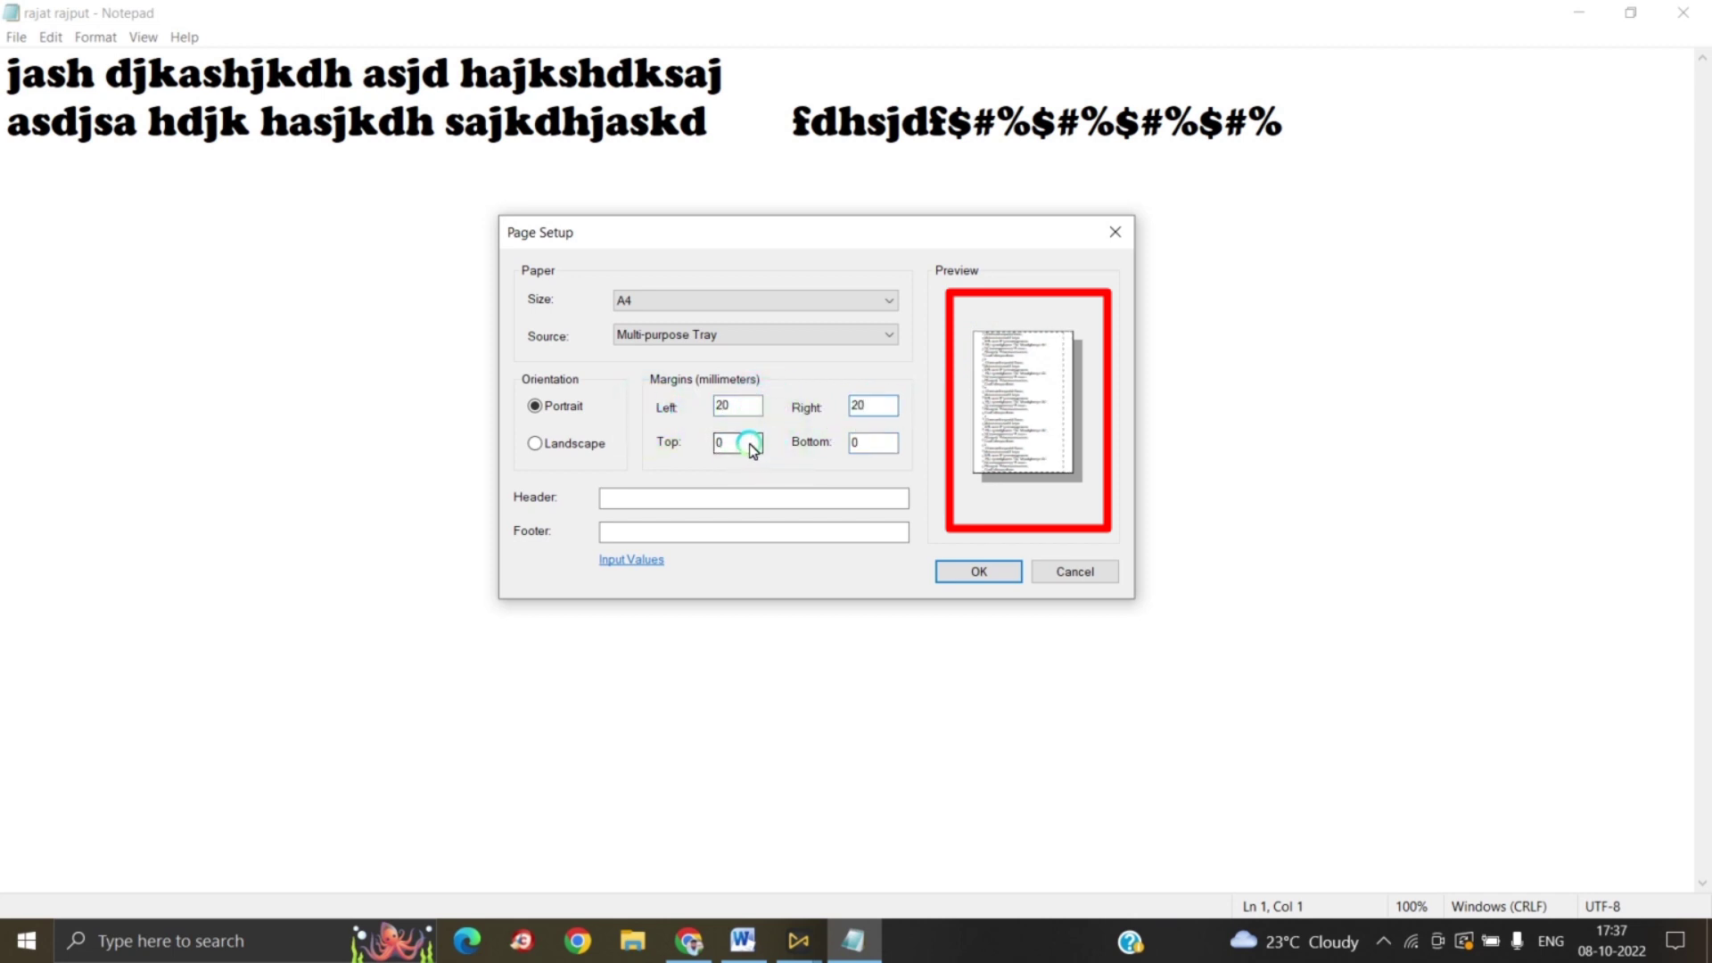
{"action": "double_click", "coordinate": [752, 449]}
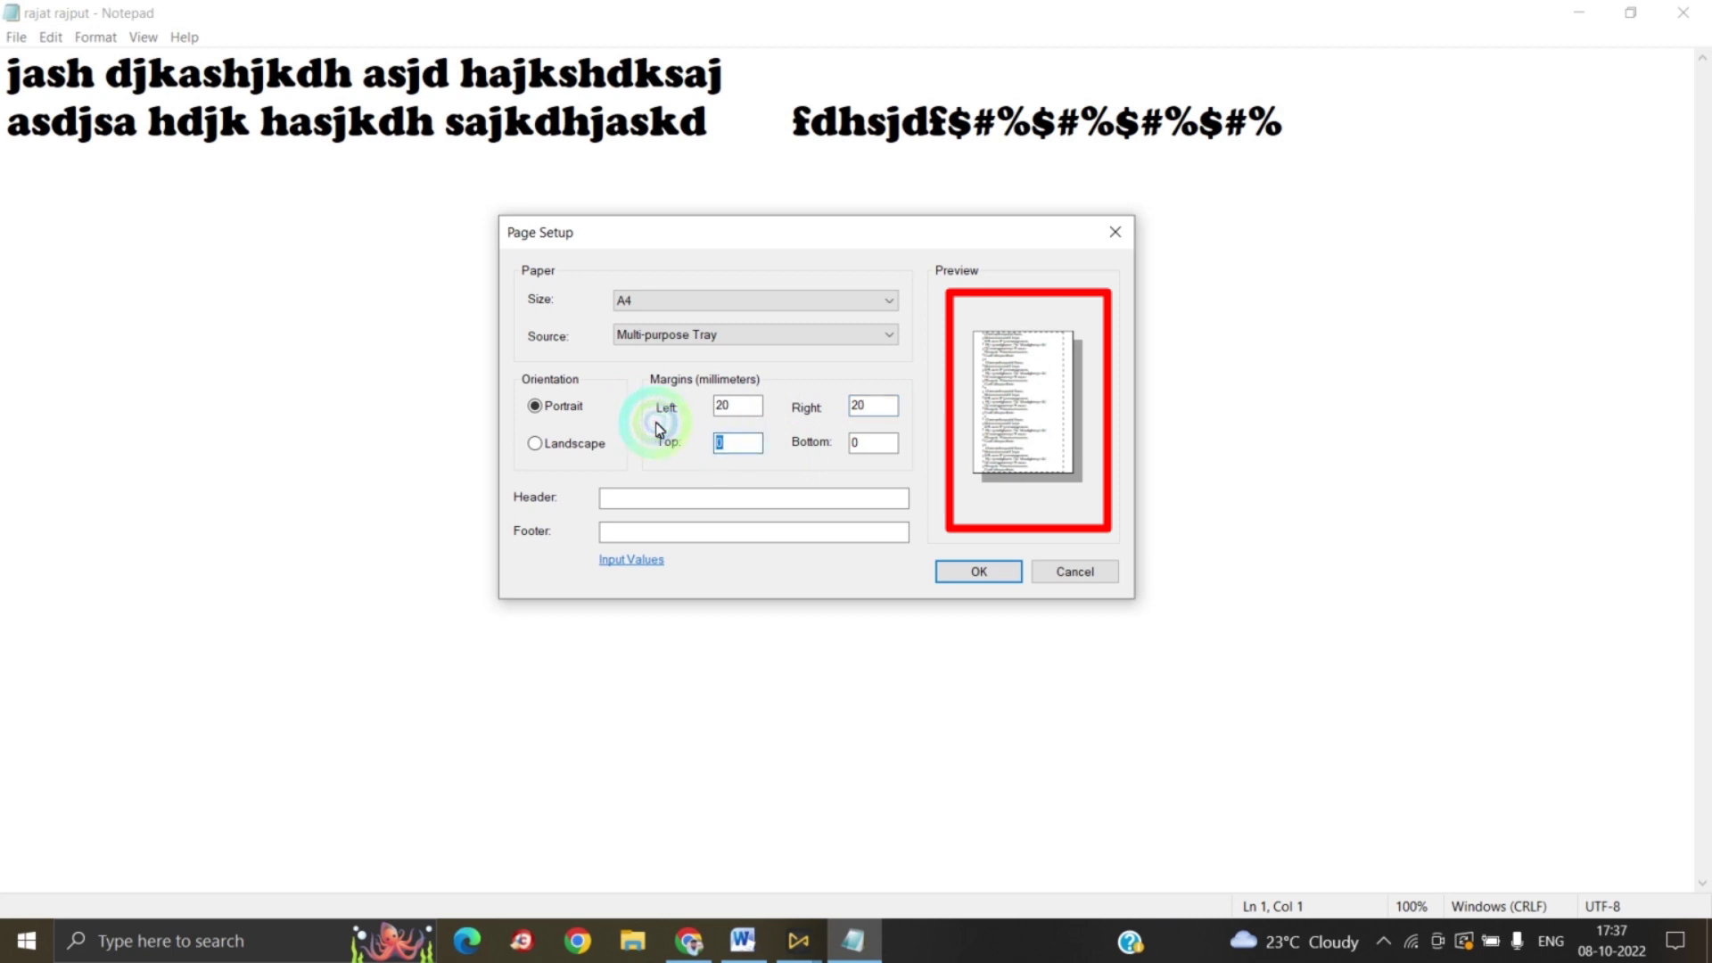
{"action": "type", "text": "20"}
{"action": "double_click", "coordinate": [880, 446]}
Step: Set bottom margin 20, header 'all in one computer education kheragarh', footer 'kheragarh agra', and apply
{"action": "type", "text": "20"}
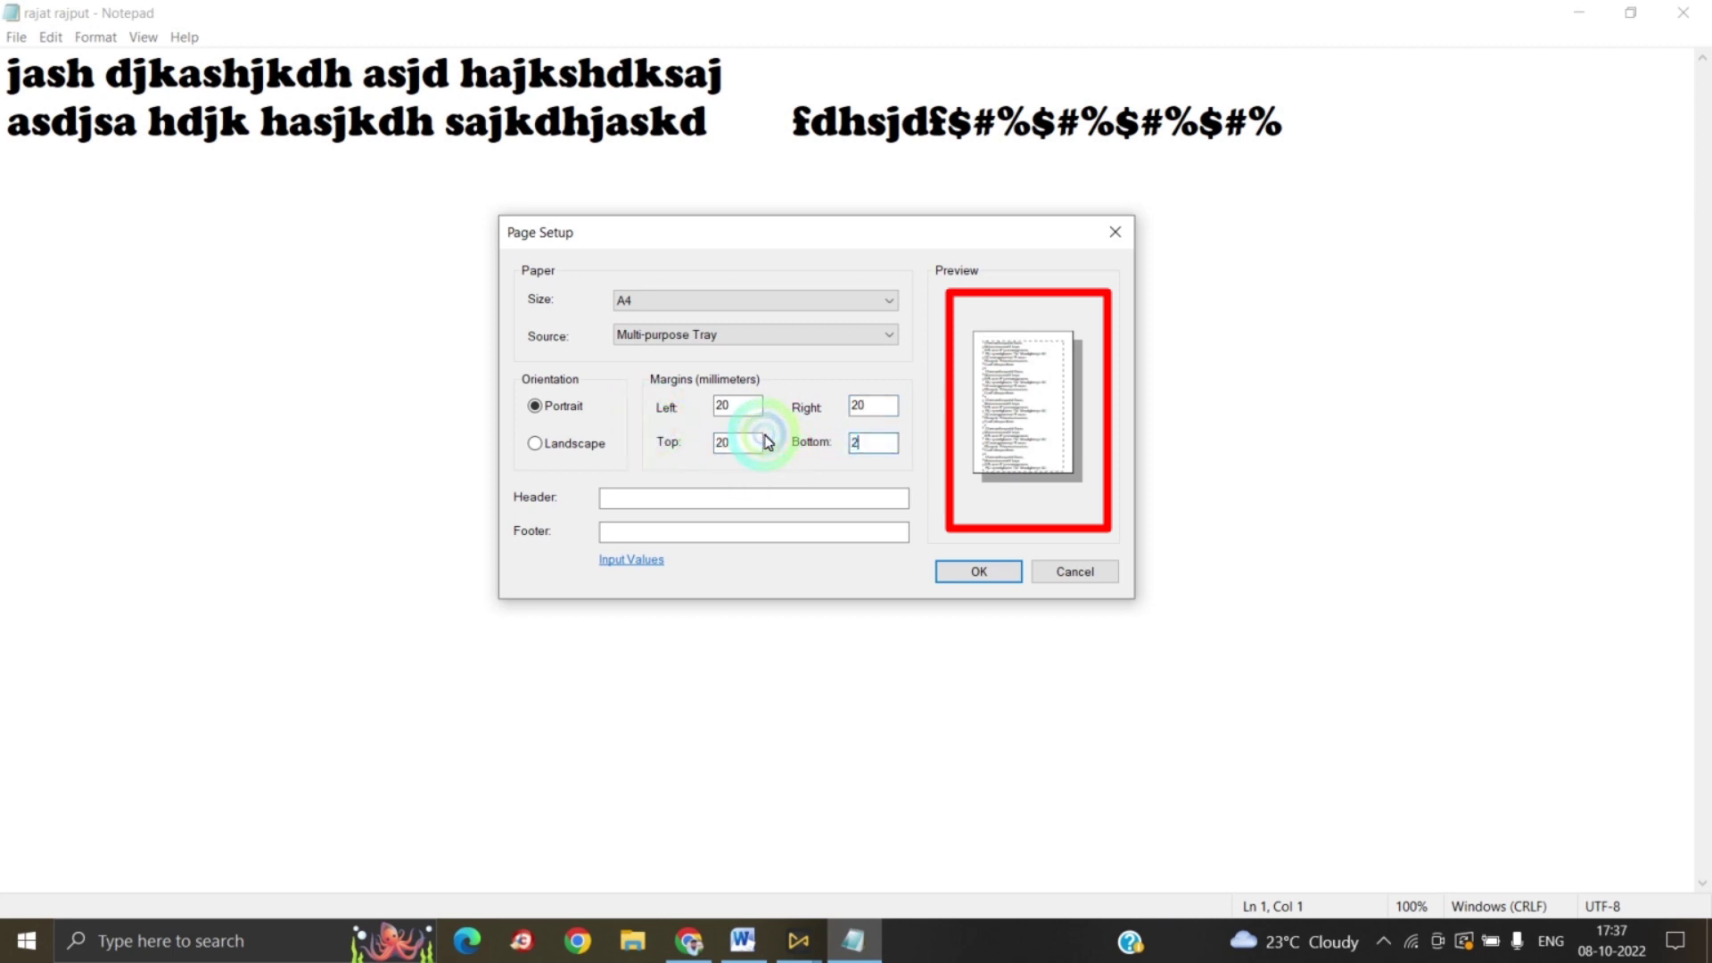
{"action": "left_click", "coordinate": [733, 510]}
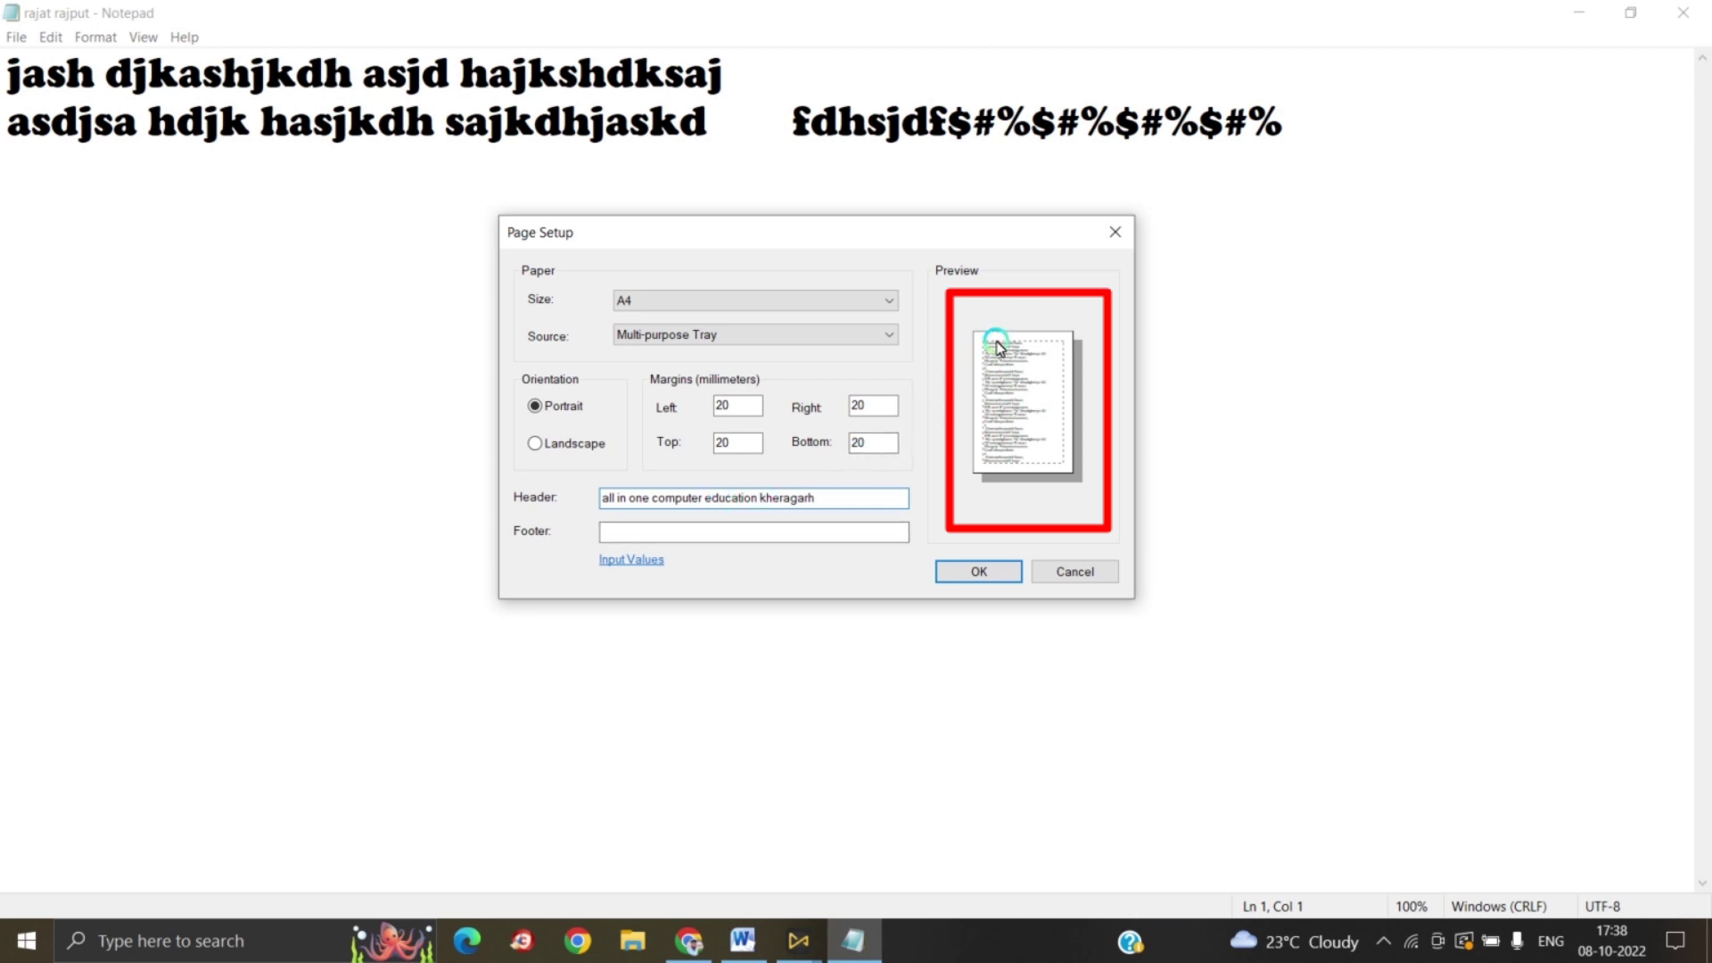
{"action": "left_click", "coordinate": [818, 538]}
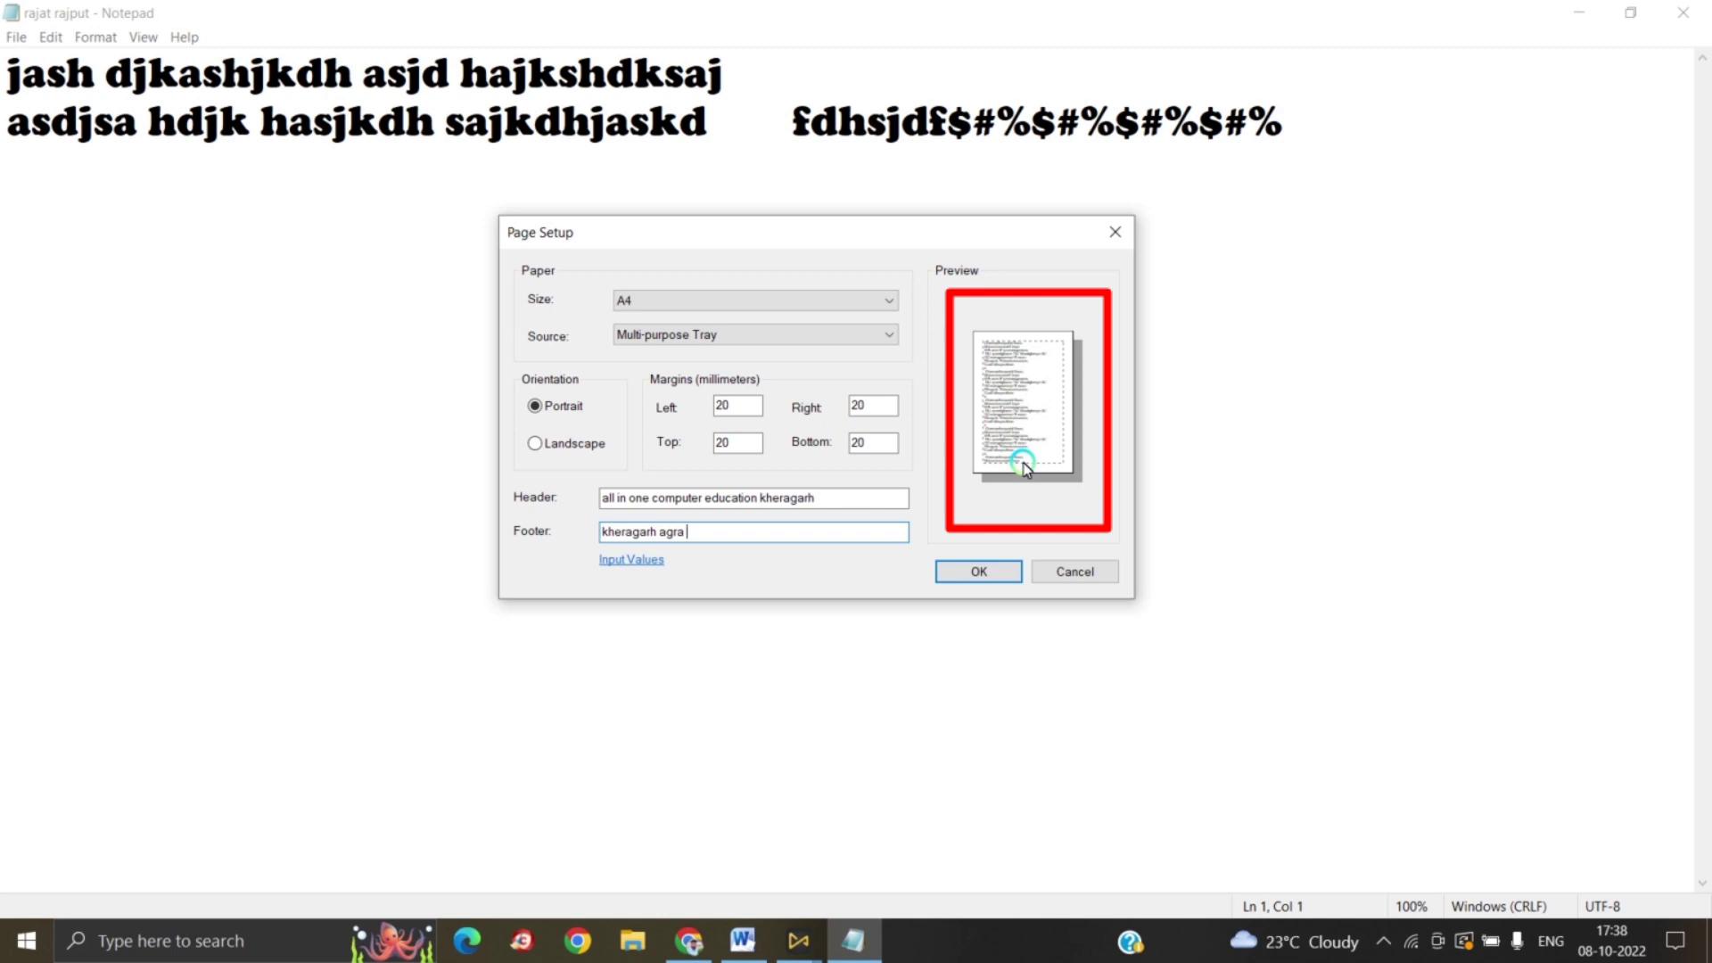
{"action": "left_click", "coordinate": [980, 571]}
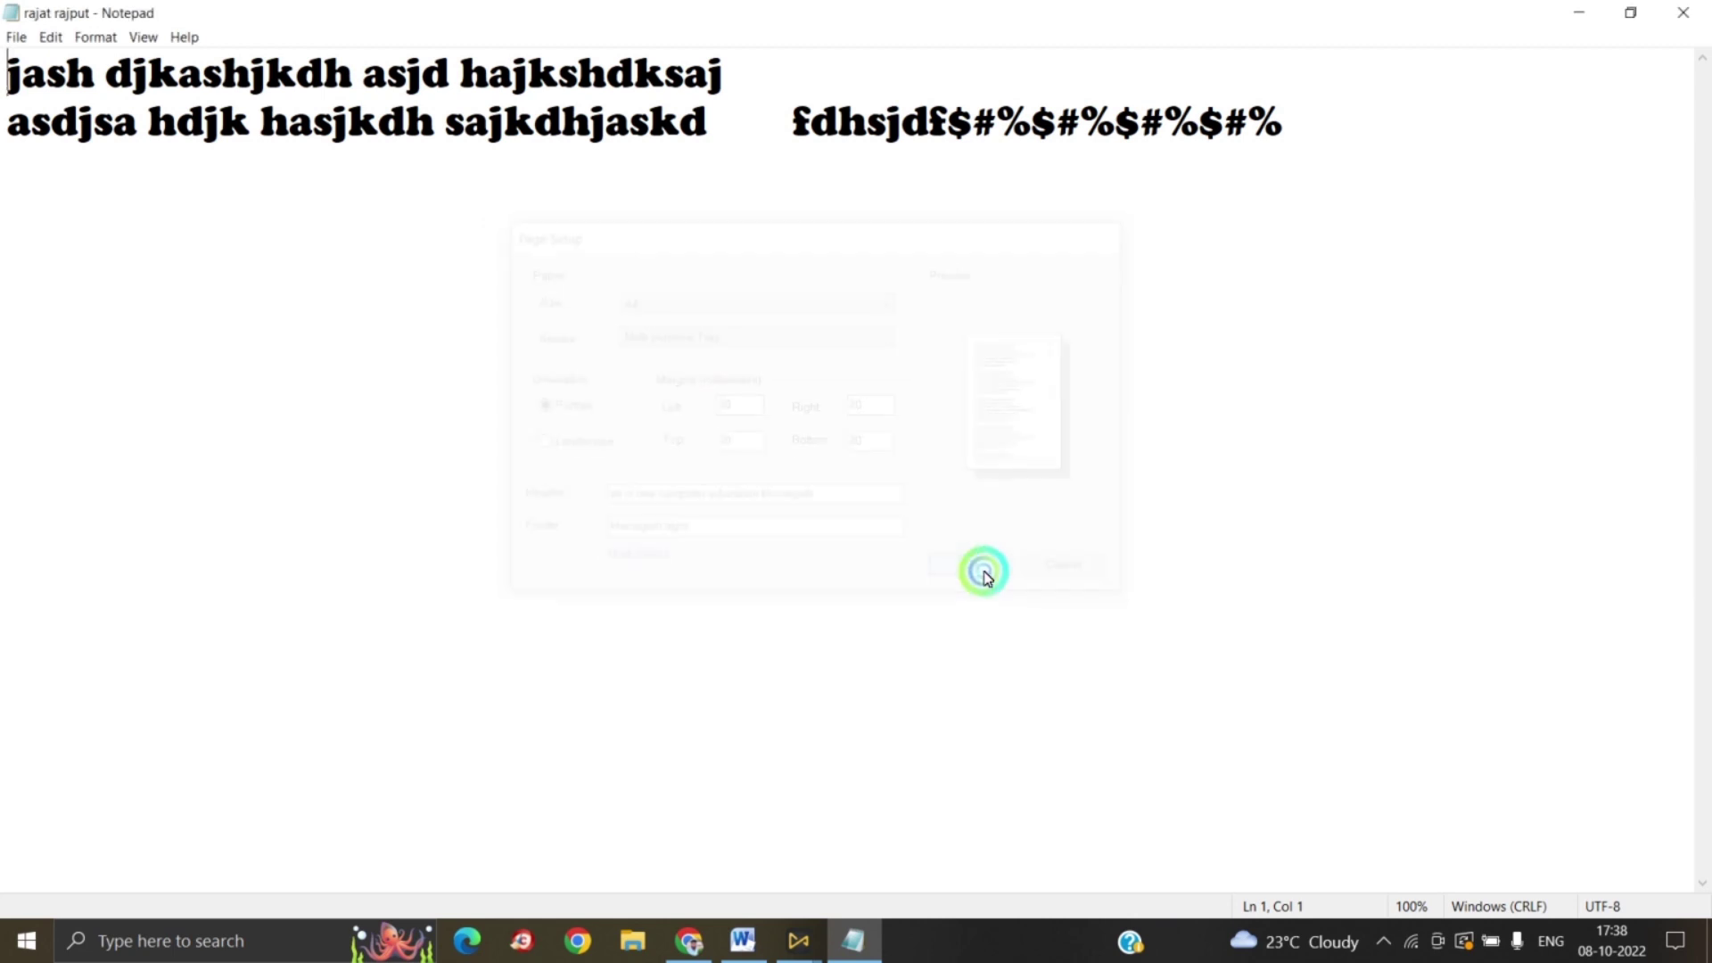
Step: Bring up the Print dialog and centre it over the document text
{"action": "left_click", "coordinate": [20, 37]}
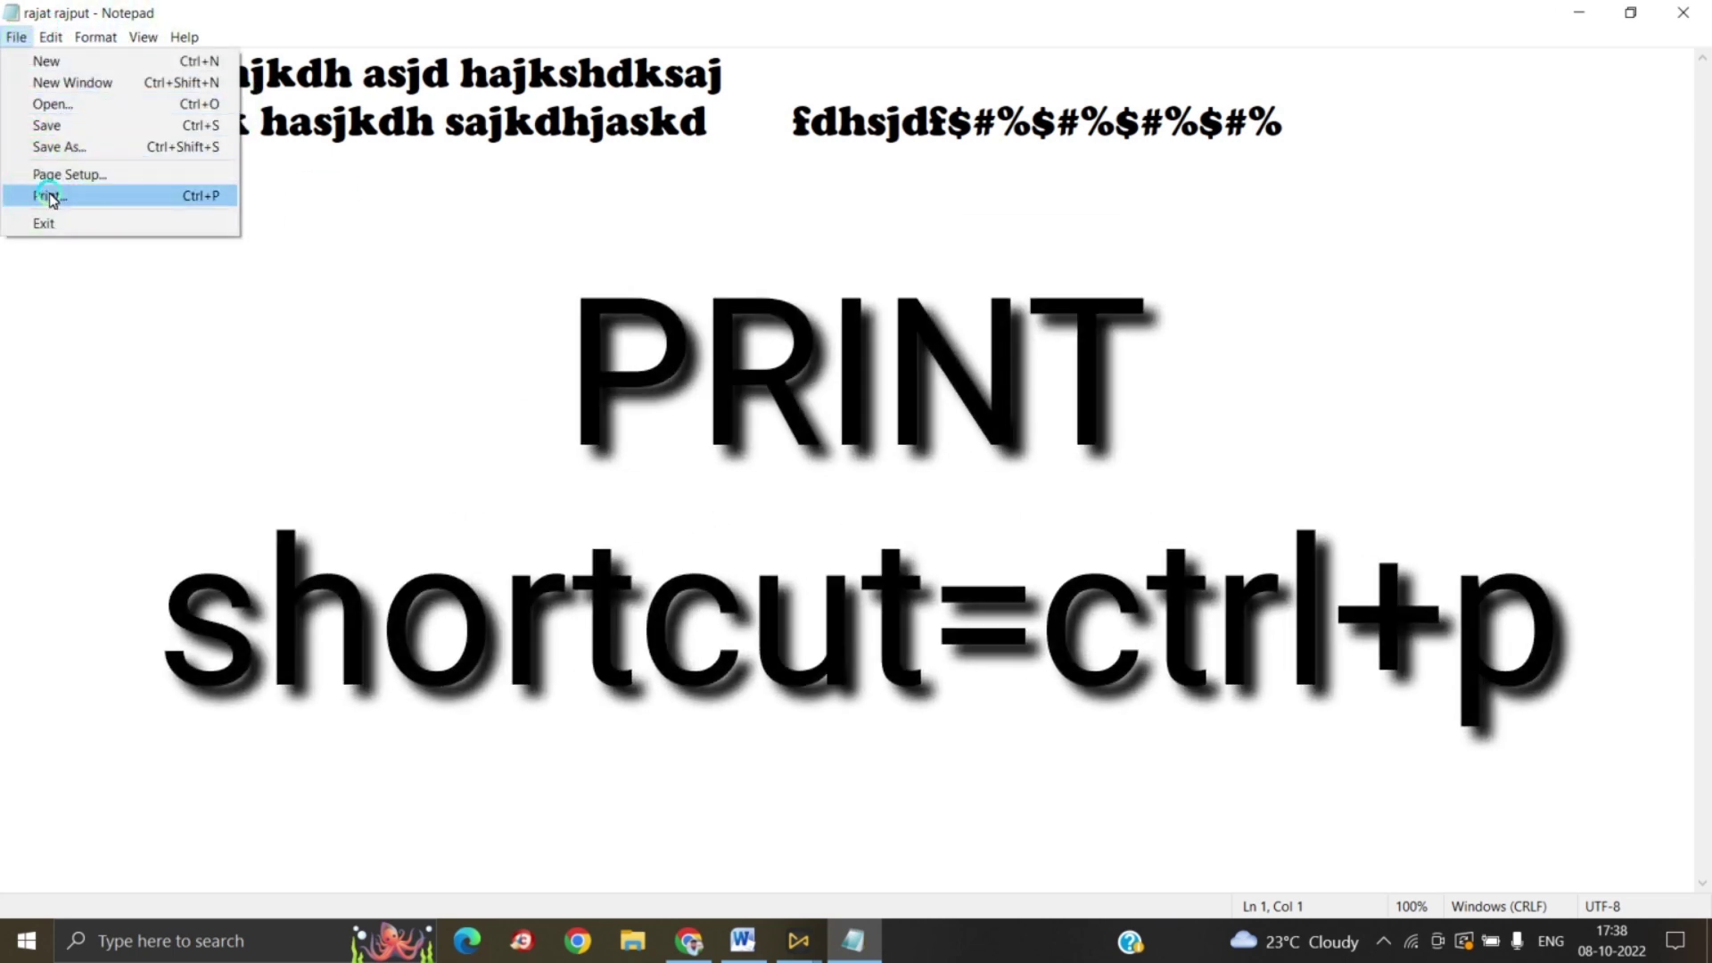
{"action": "left_click", "coordinate": [51, 197]}
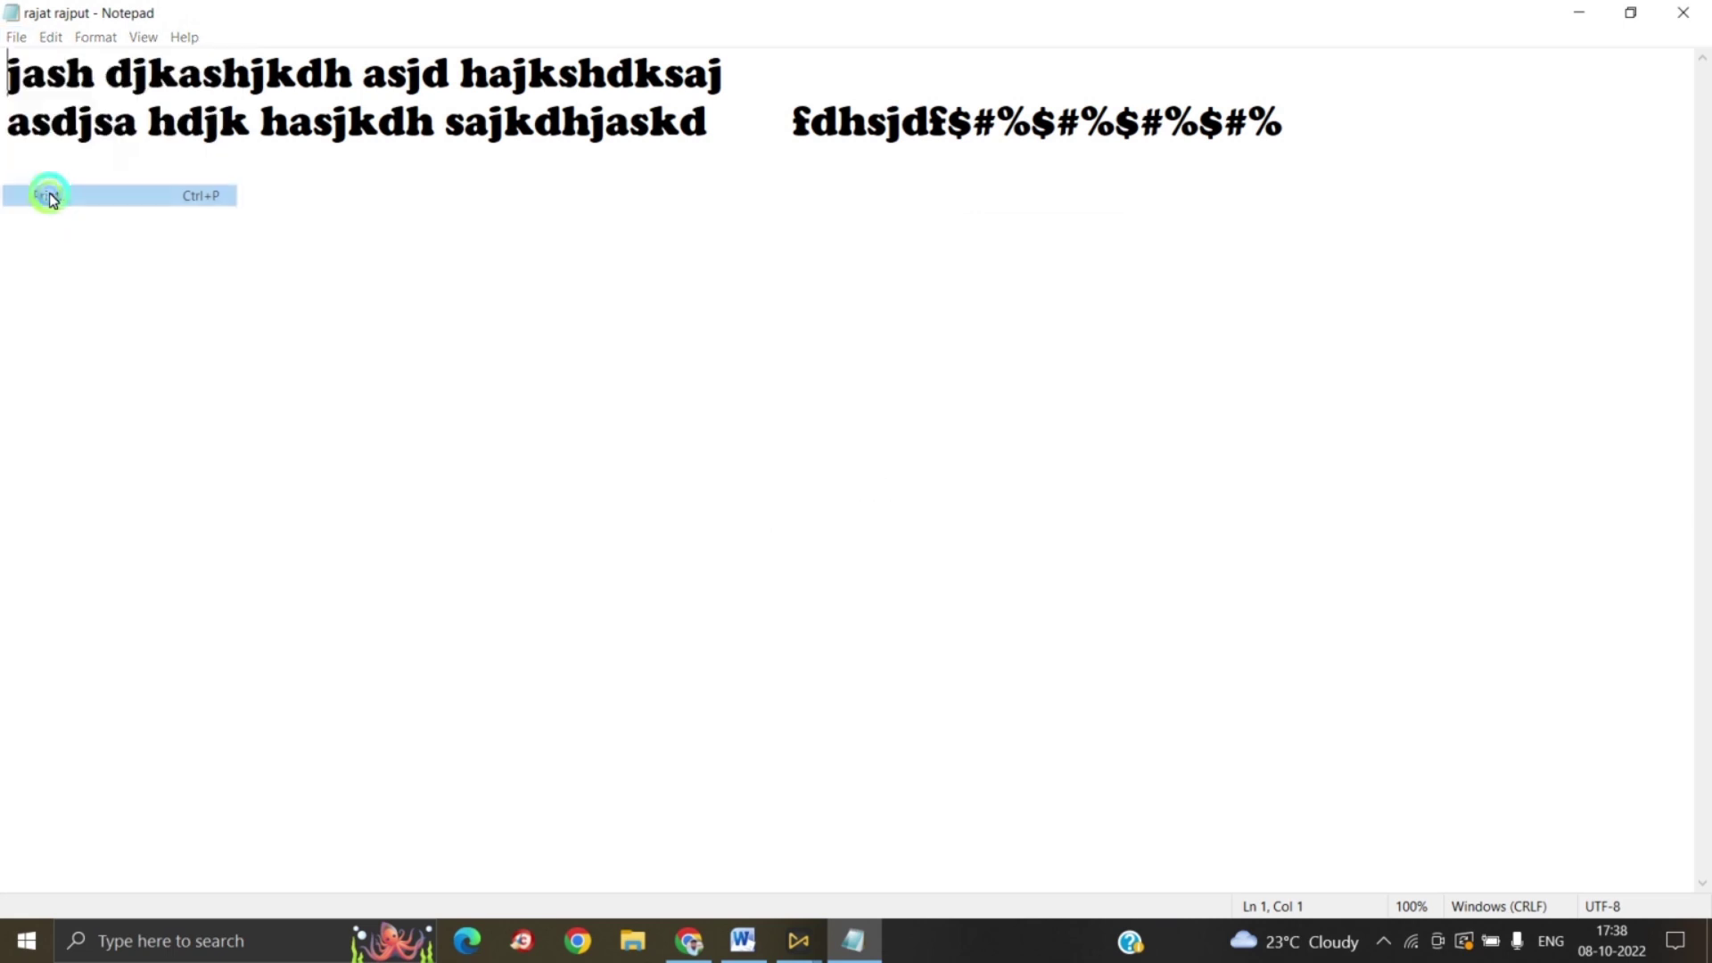
{"action": "left_click_drag", "start_coordinate": [168, 27], "coordinate": [739, 98]}
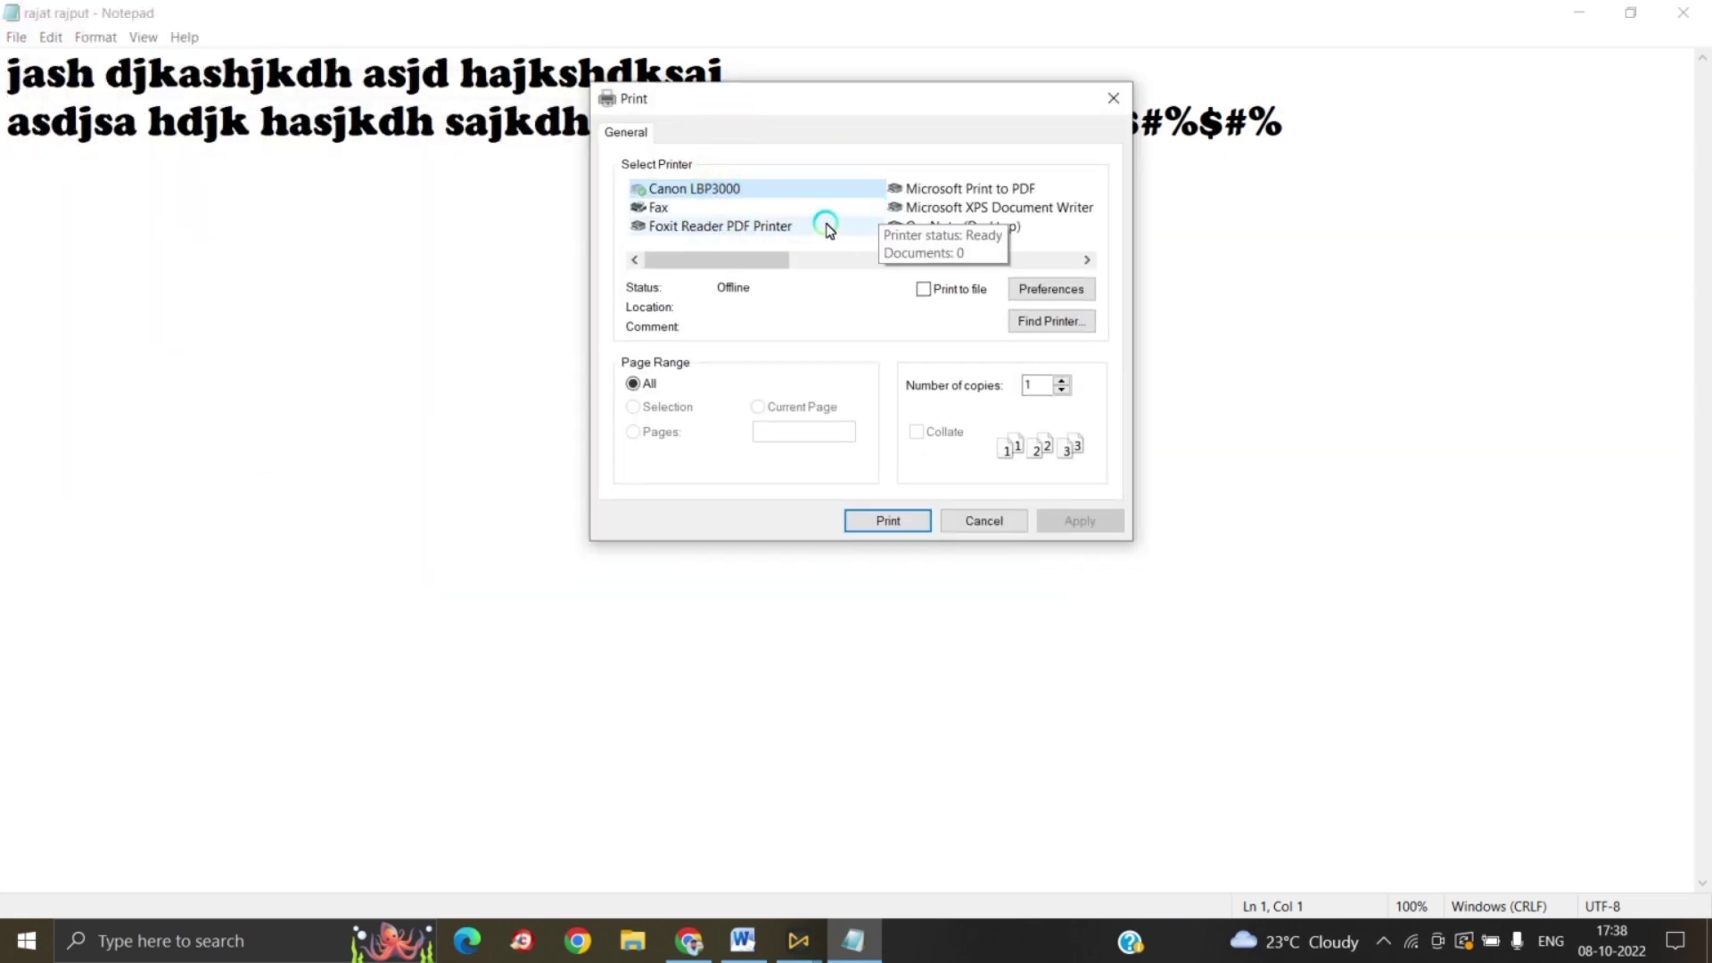
Step: Set 3 collated copies of all pages, then cancel without printing
{"action": "left_click", "coordinate": [1061, 381]}
{"action": "left_click", "coordinate": [1061, 381]}
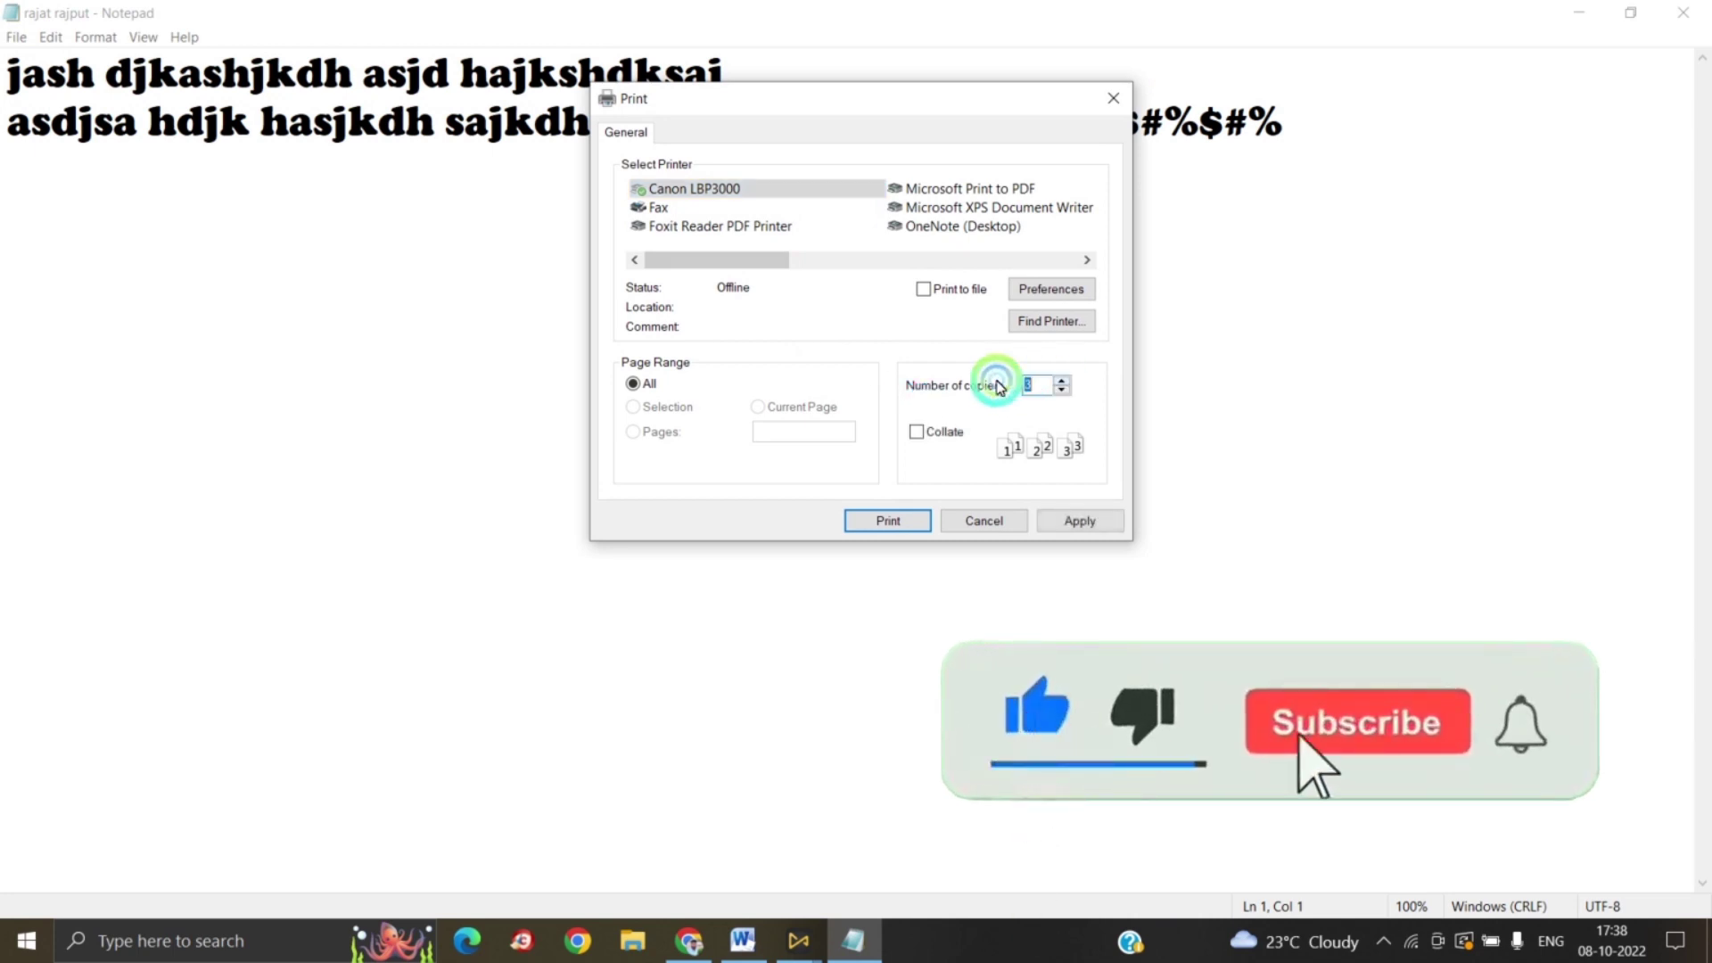
{"action": "left_click", "coordinate": [663, 388]}
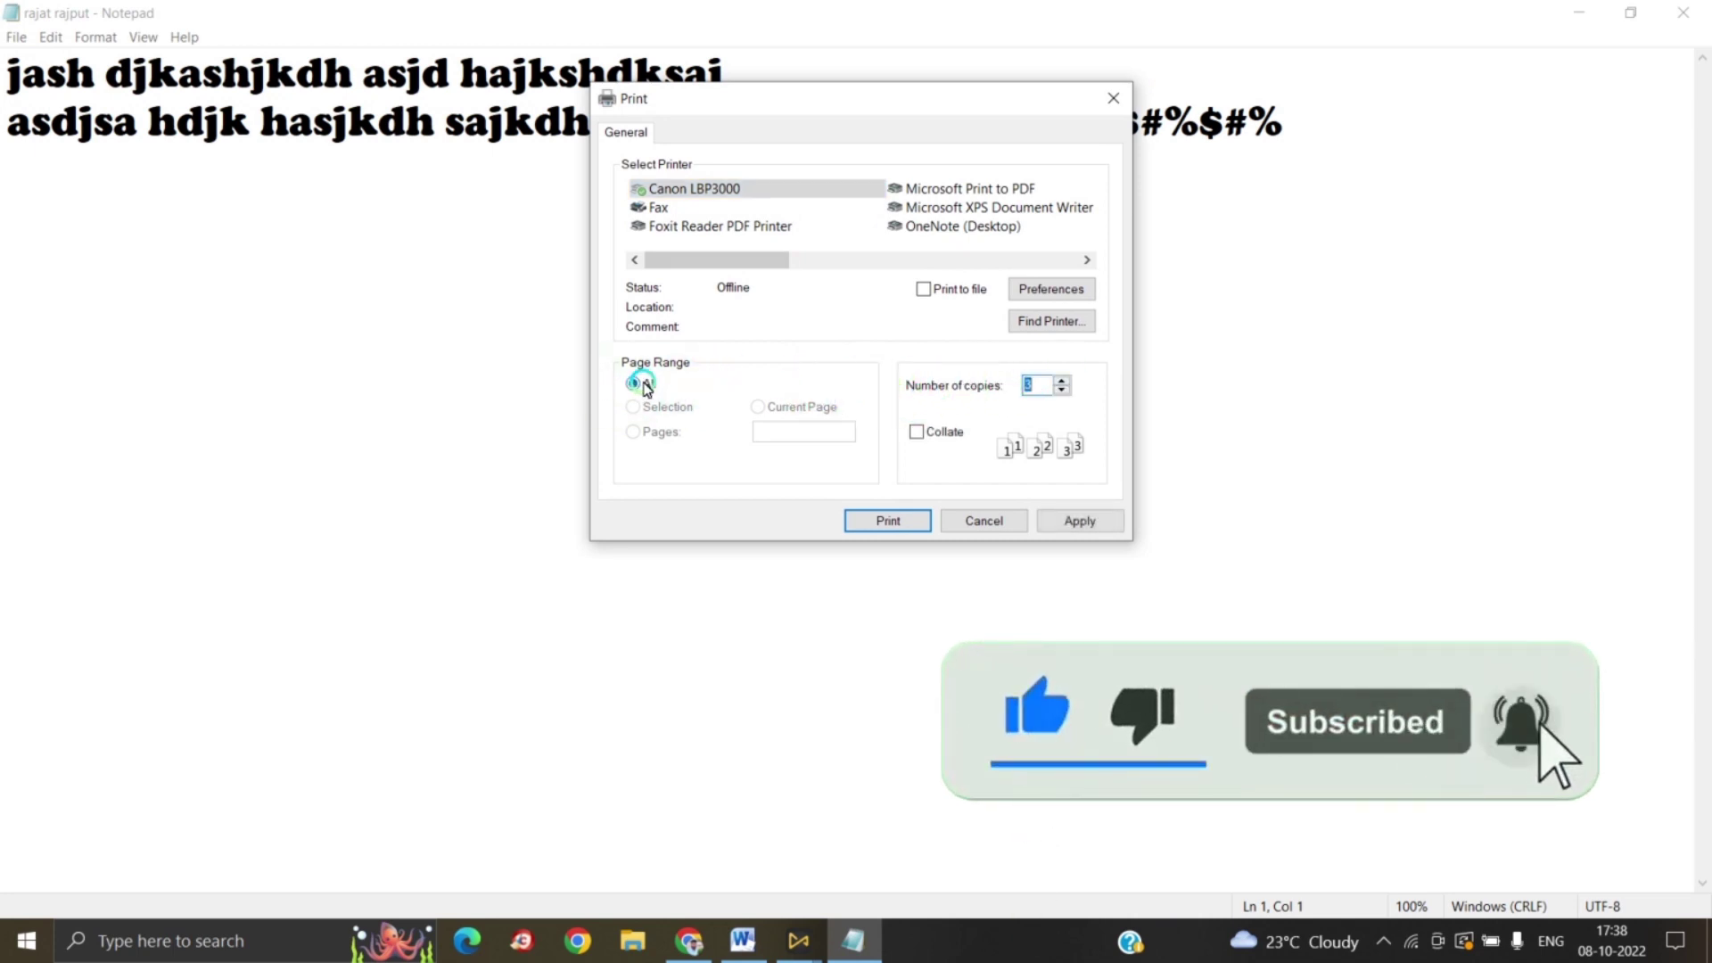
{"action": "left_click", "coordinate": [644, 425]}
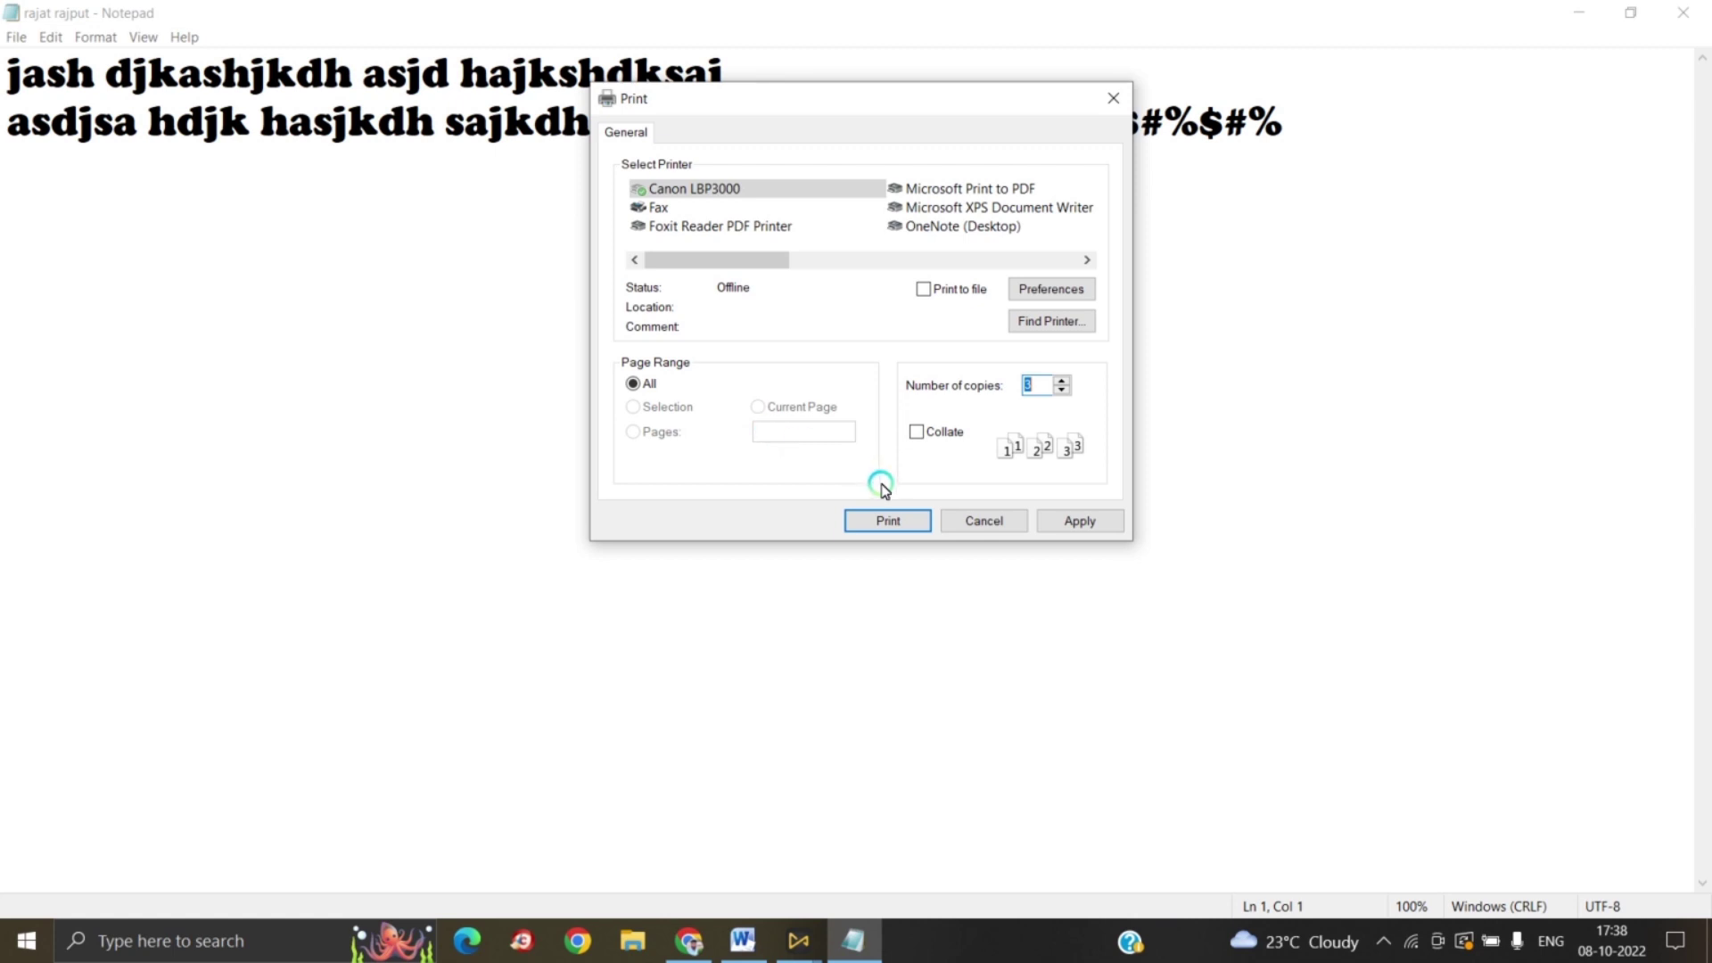
{"action": "left_click", "coordinate": [917, 435]}
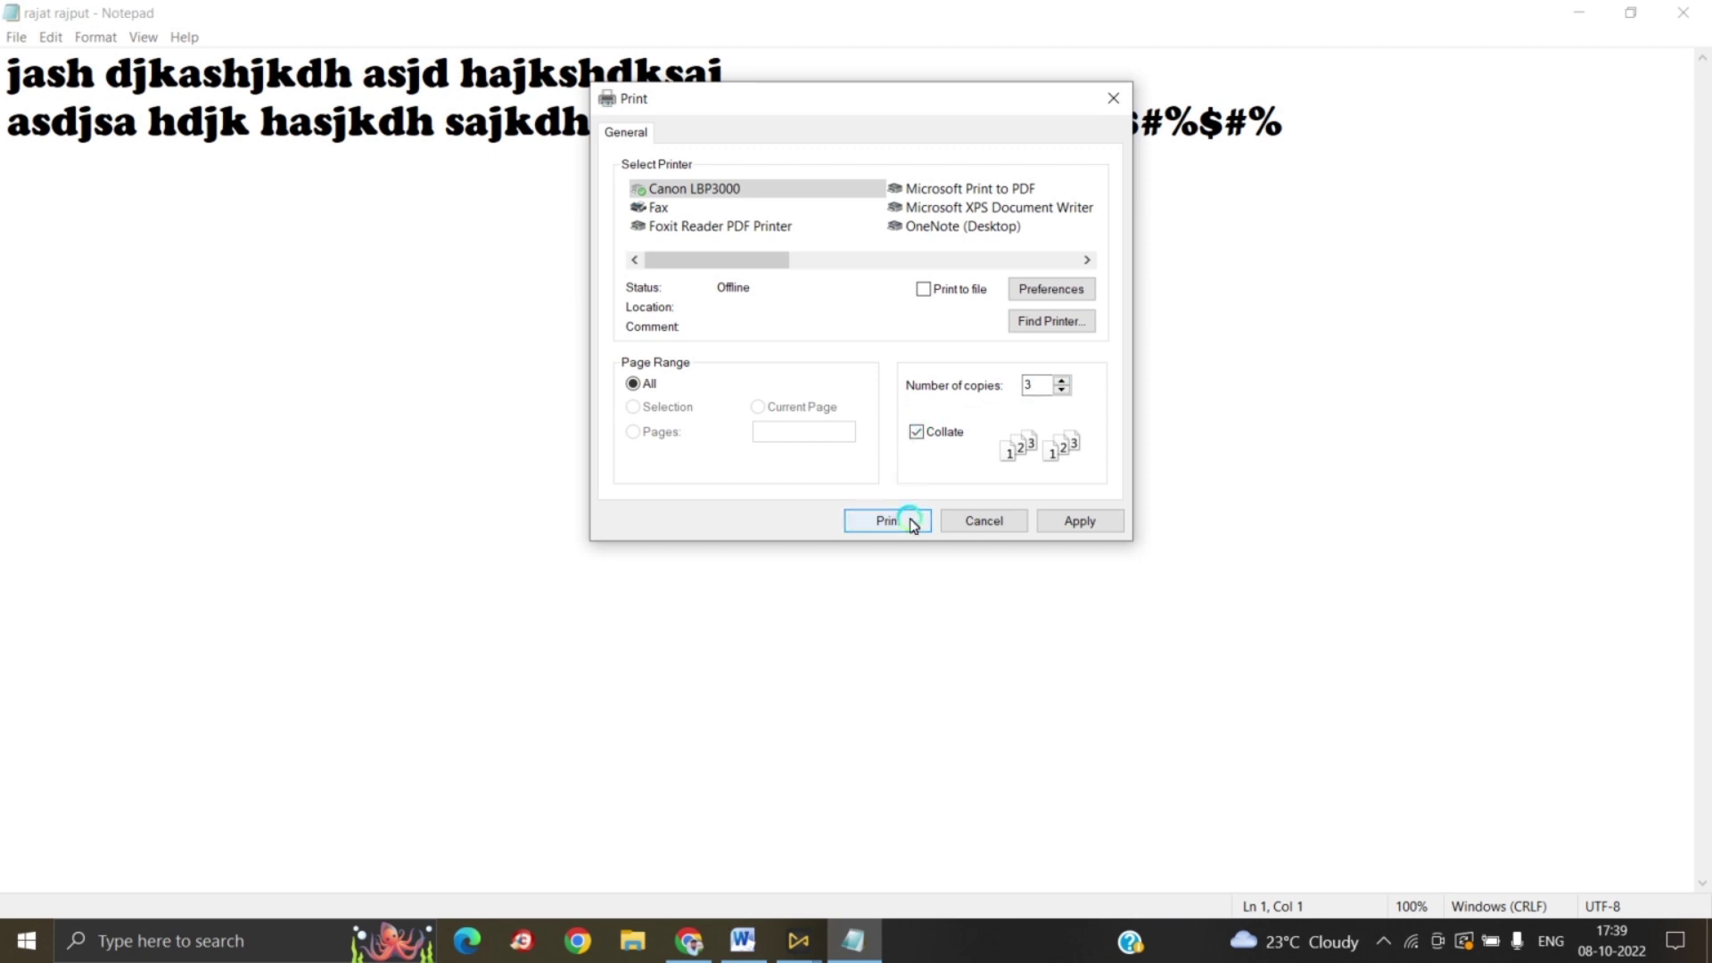
{"action": "left_click", "coordinate": [985, 520]}
Step: Browse the File and Edit menus, noting Undo is not yet available
{"action": "left_click", "coordinate": [16, 36]}
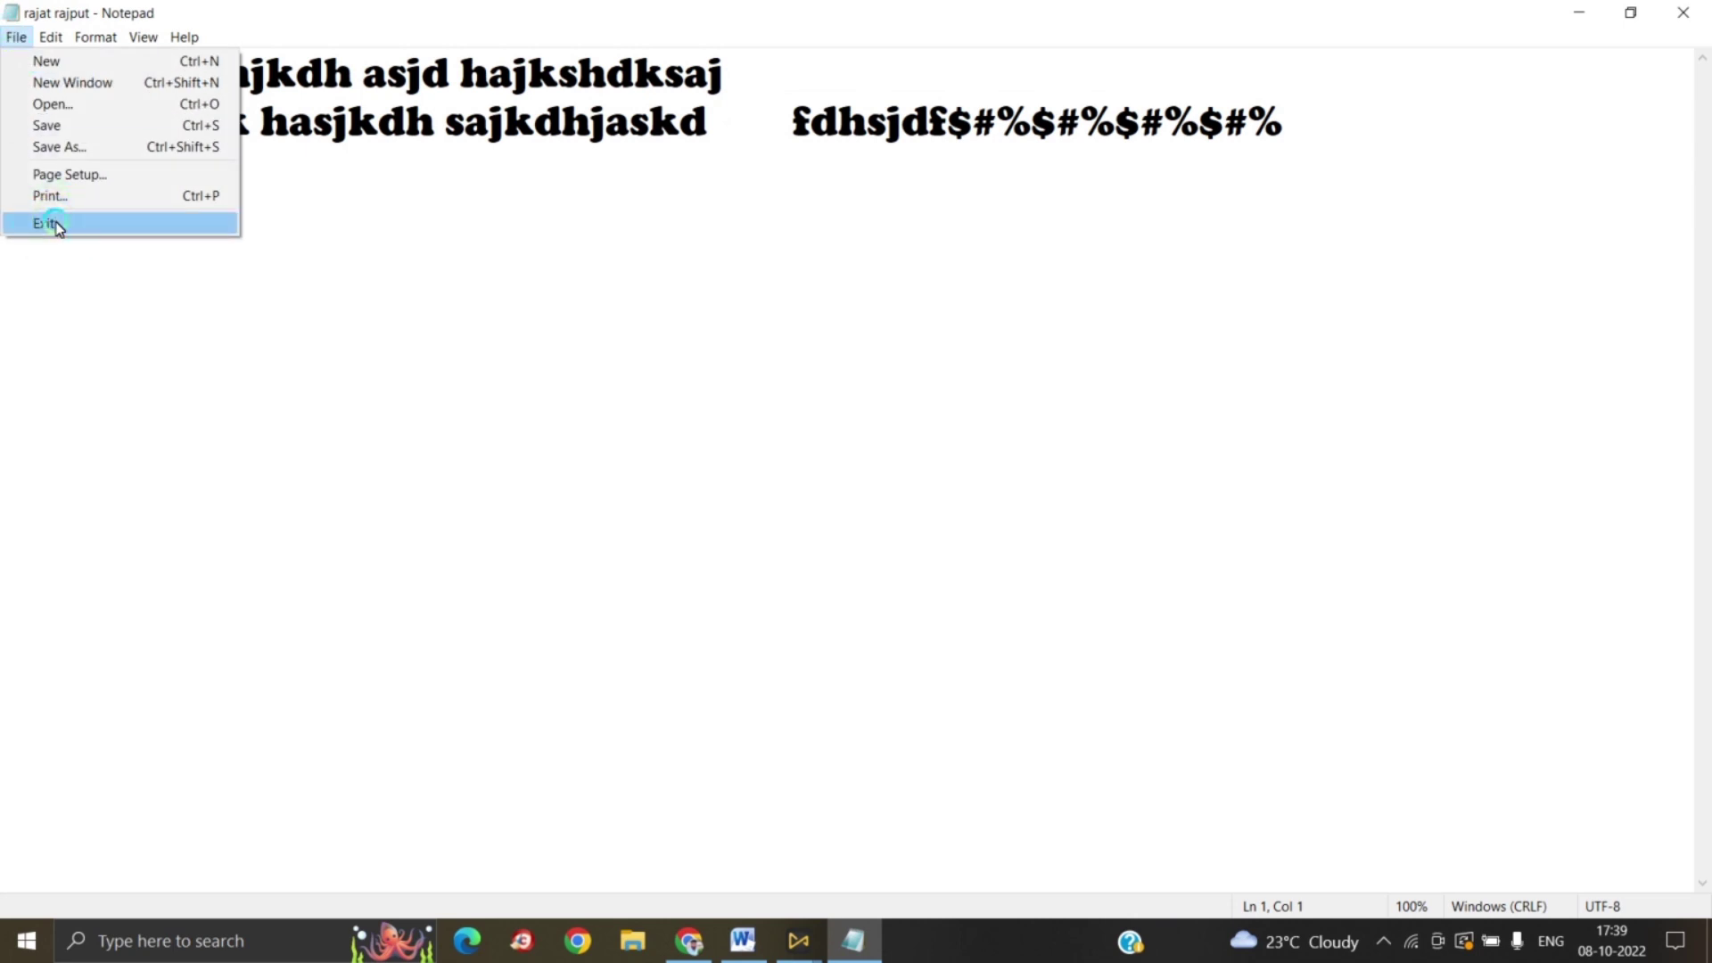
{"action": "left_click", "coordinate": [49, 38]}
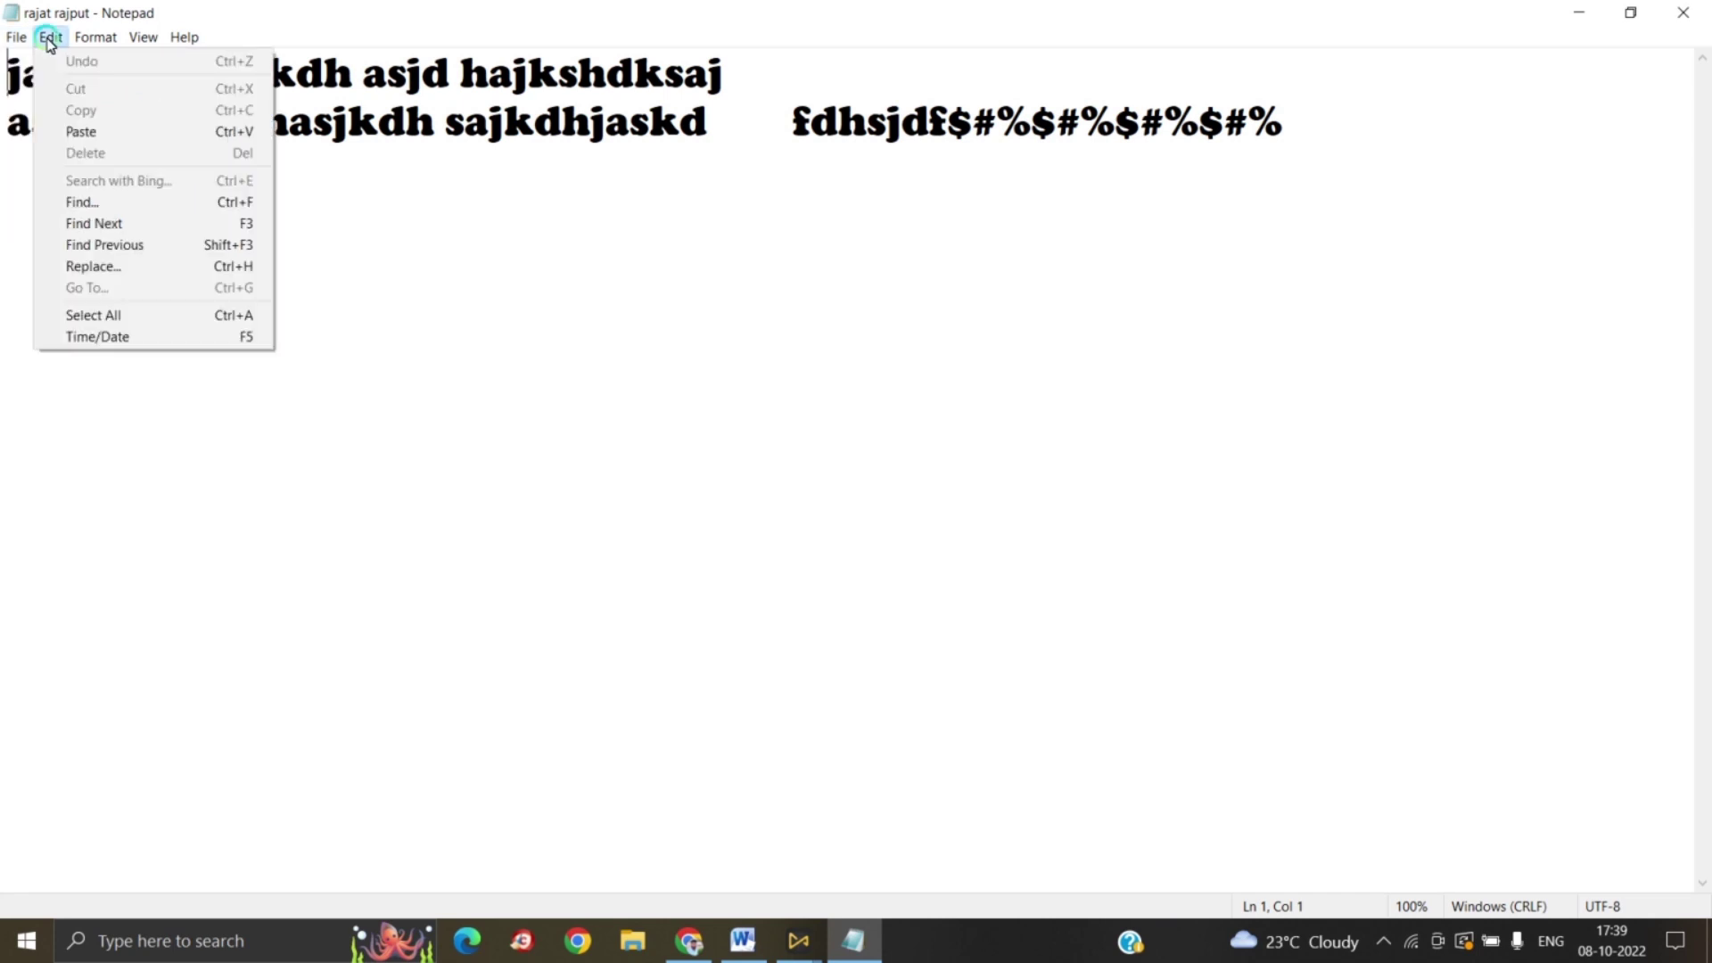
{"action": "left_click", "coordinate": [68, 62]}
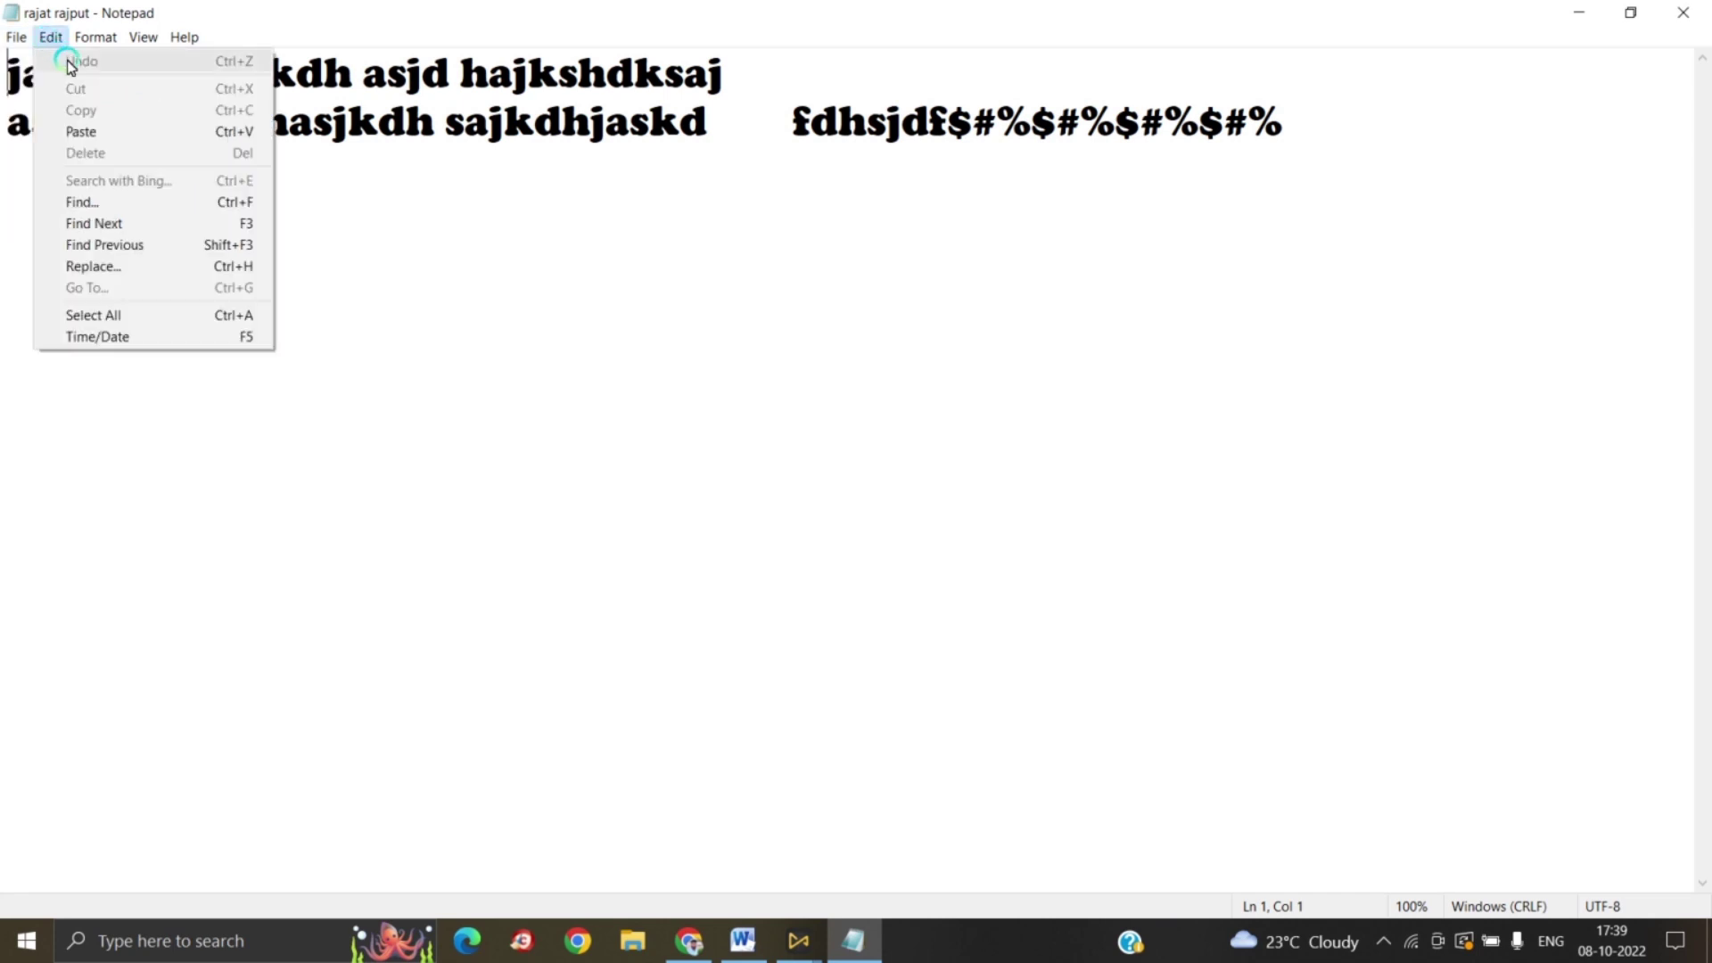
{"action": "left_click", "coordinate": [425, 221]}
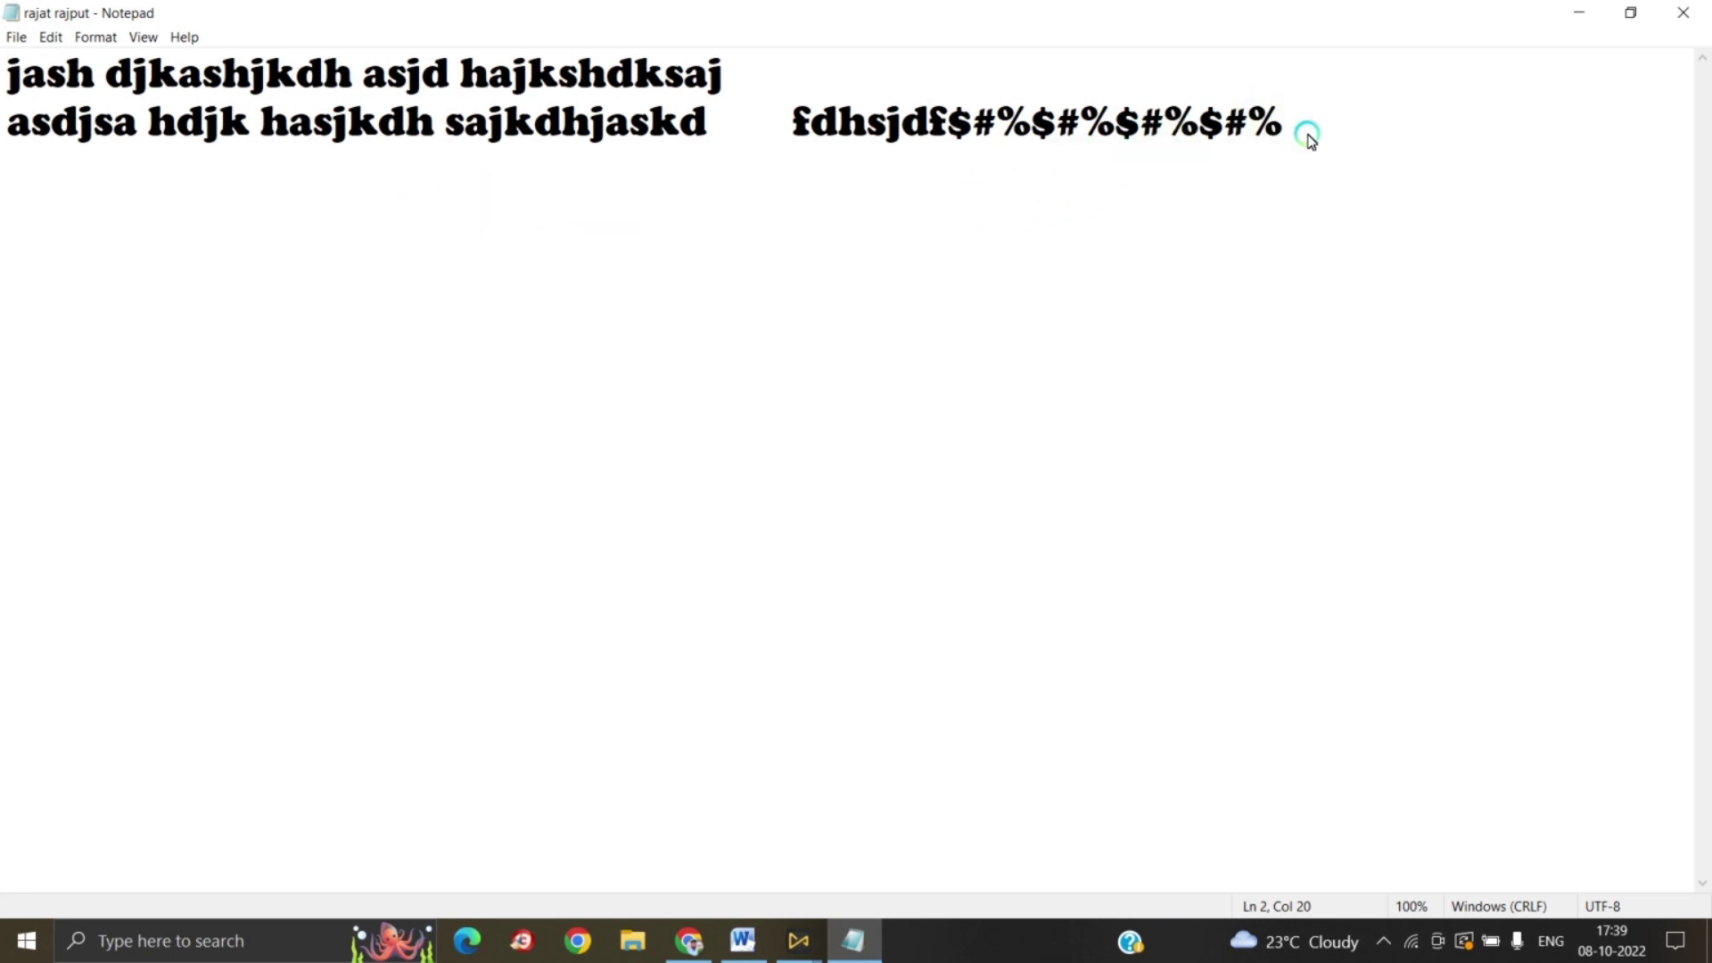
Step: Select both lines of text and cut them from the document
{"action": "left_click_drag", "start_coordinate": [1305, 134], "coordinate": [8, 69]}
{"action": "left_click", "coordinate": [849, 301]}
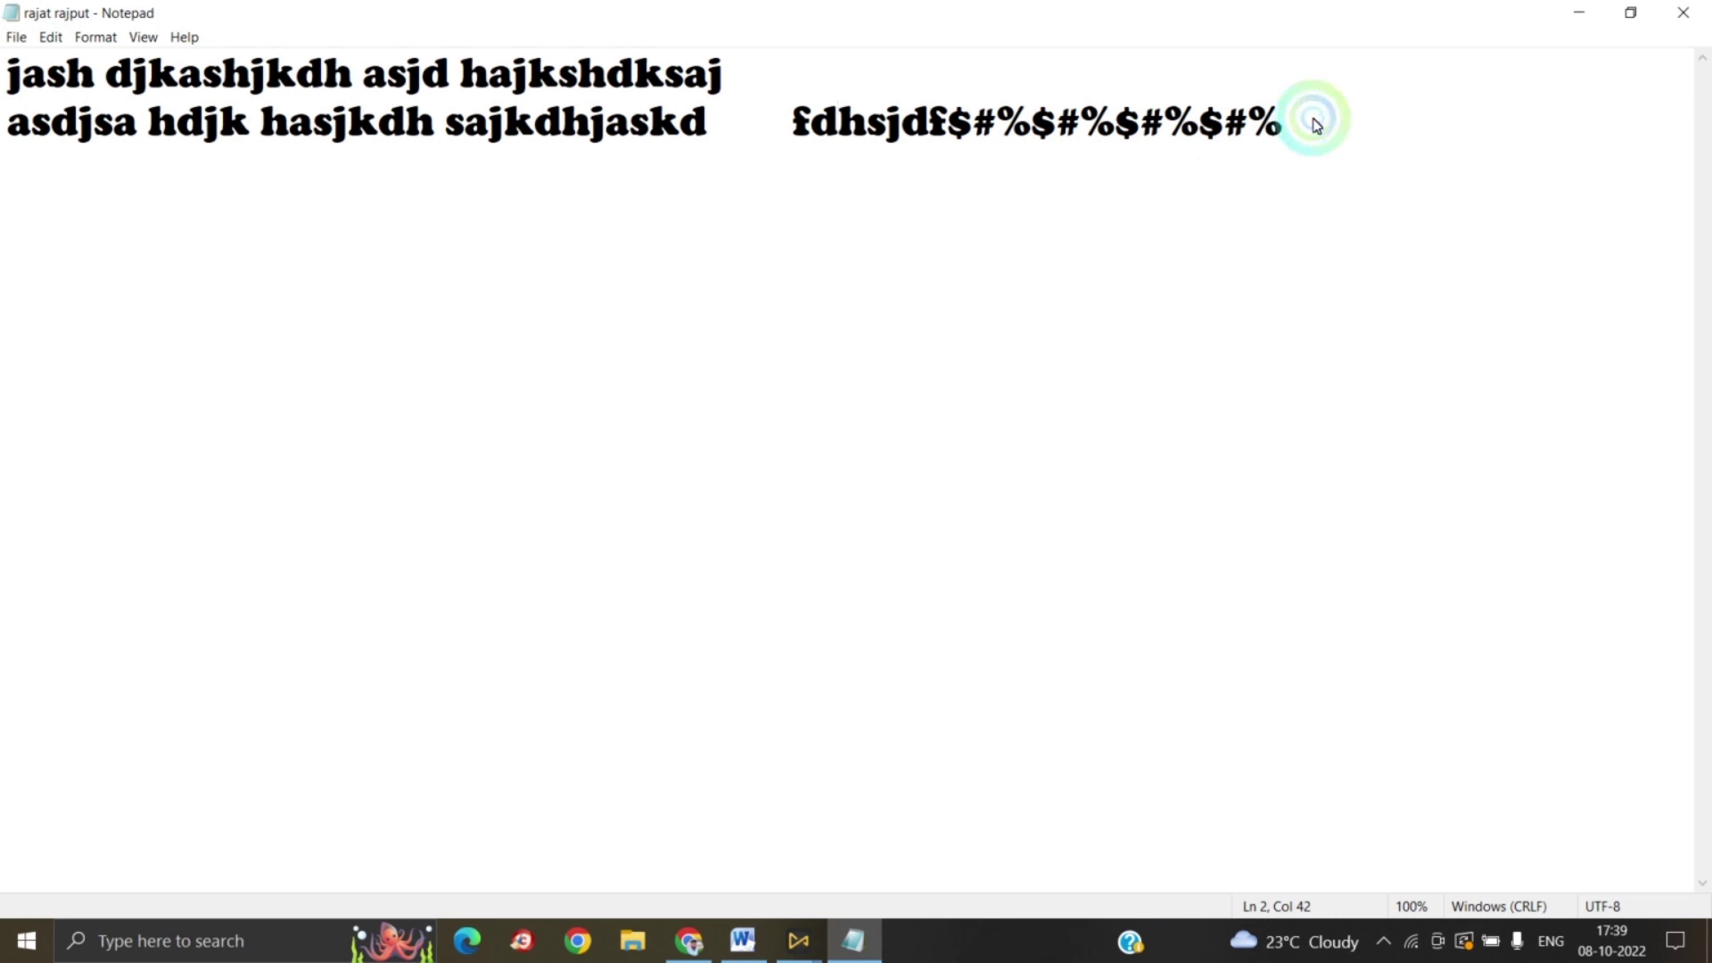
{"action": "left_click_drag", "start_coordinate": [1315, 121], "coordinate": [5, 83]}
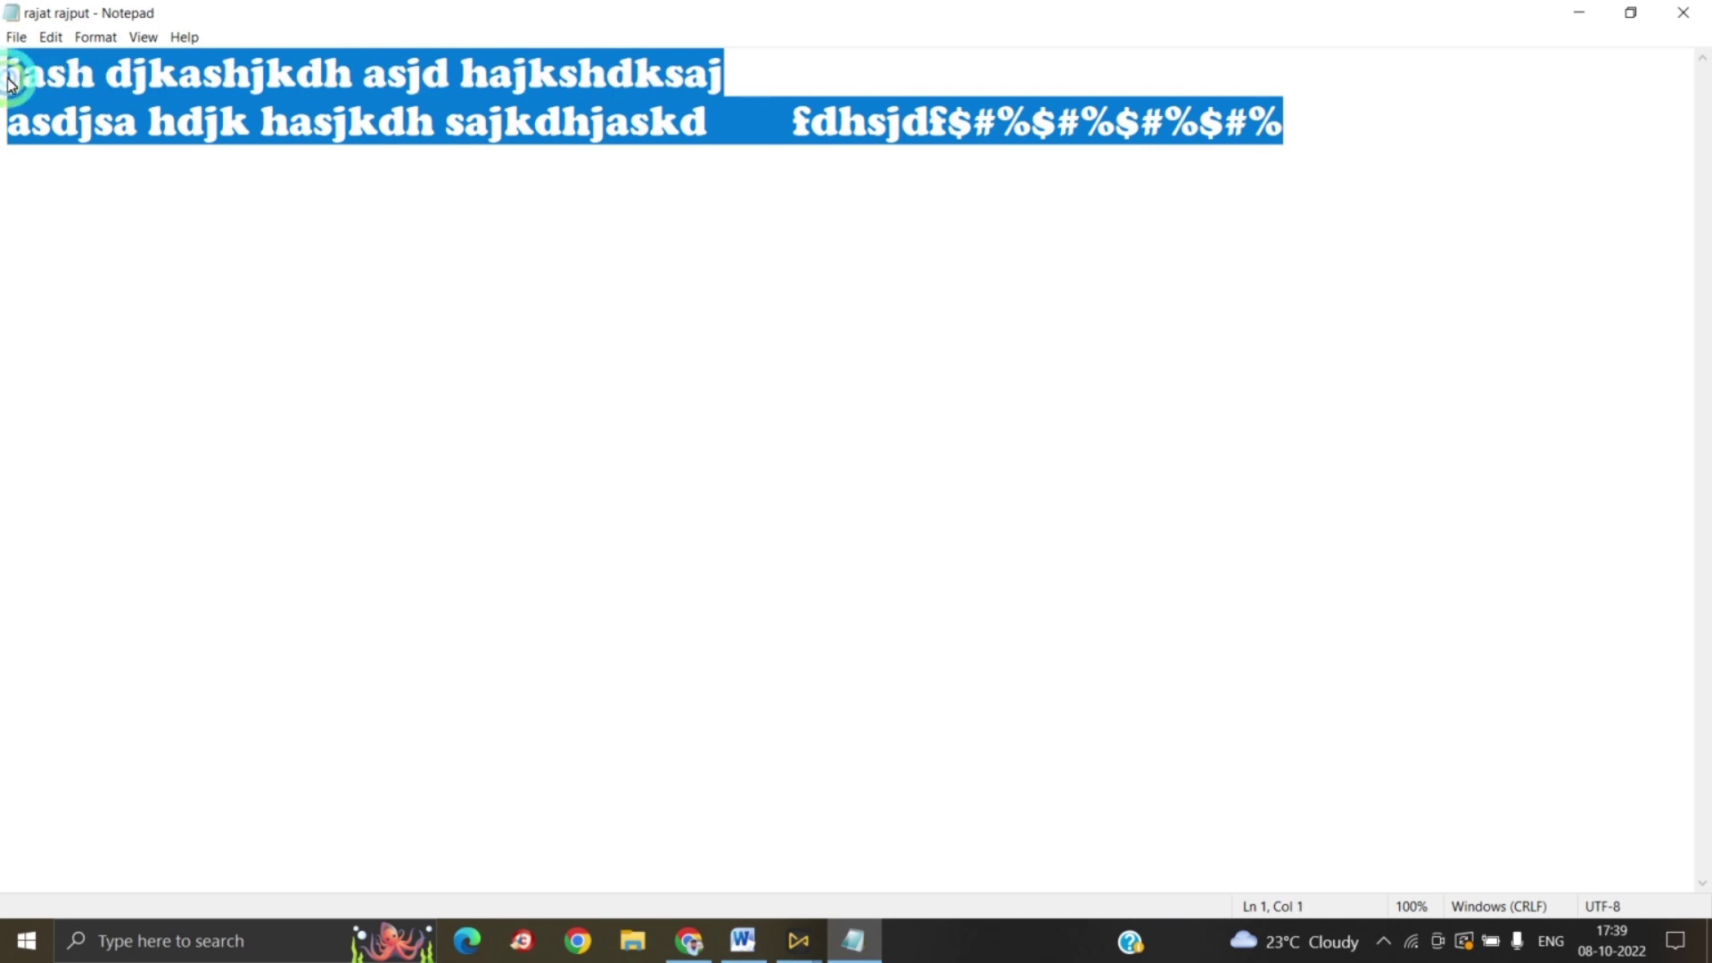
{"action": "left_click", "coordinate": [54, 39]}
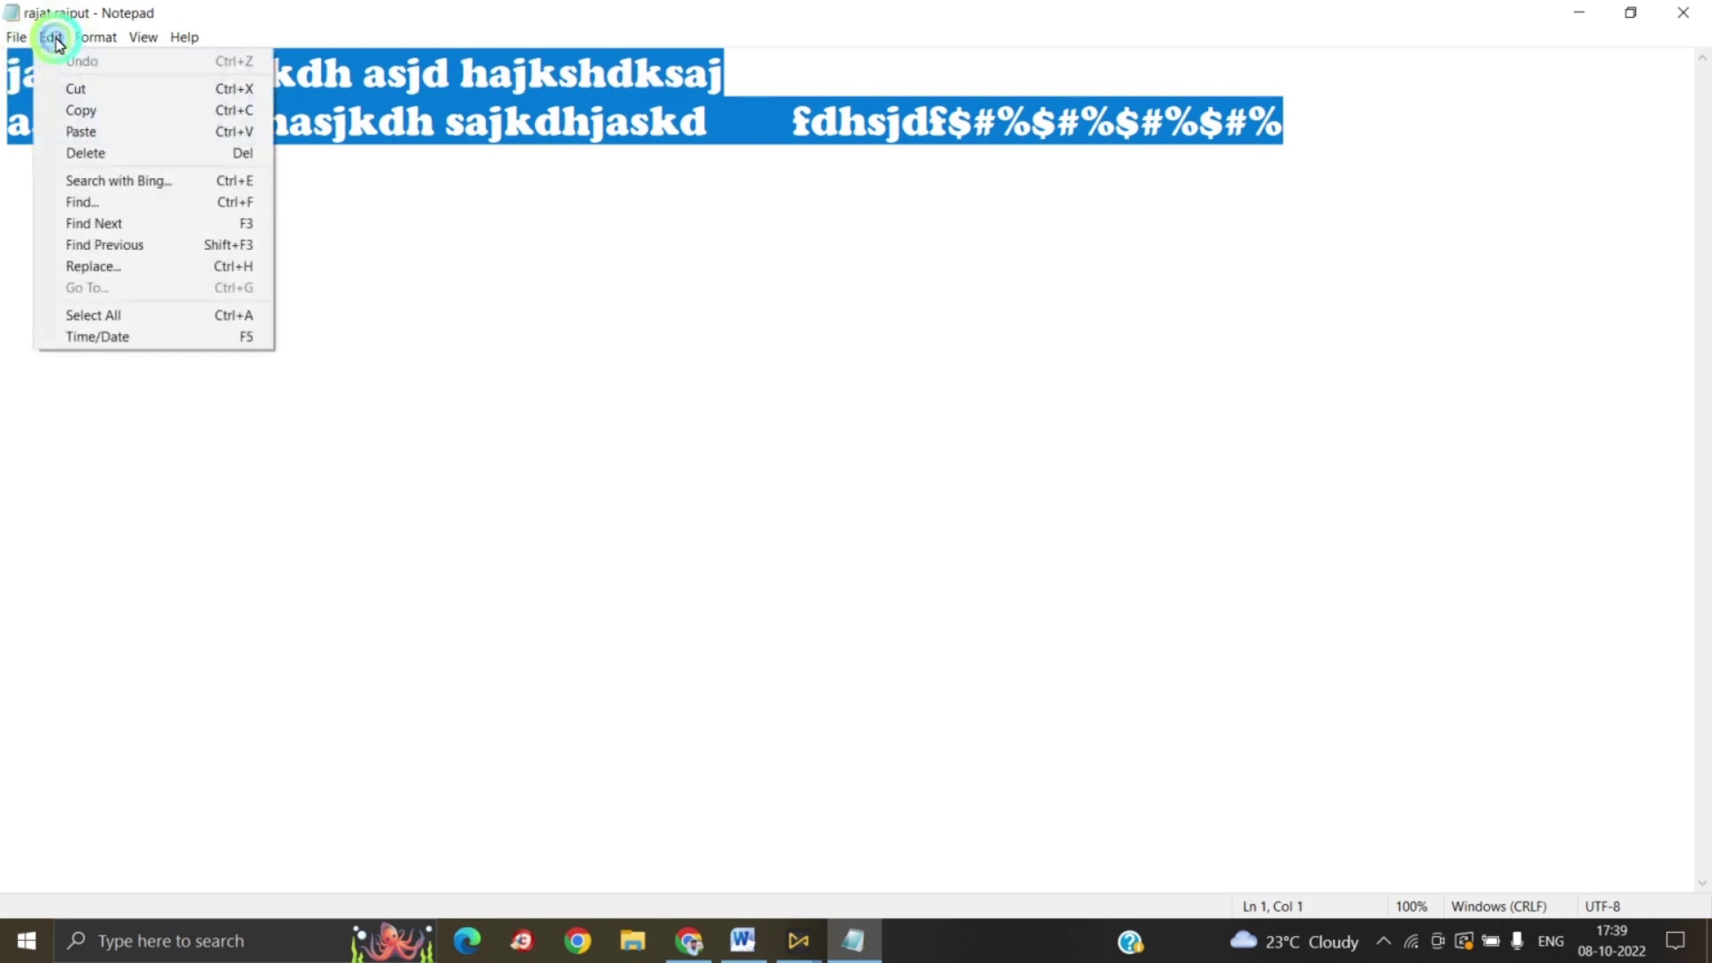
{"action": "left_click", "coordinate": [73, 90]}
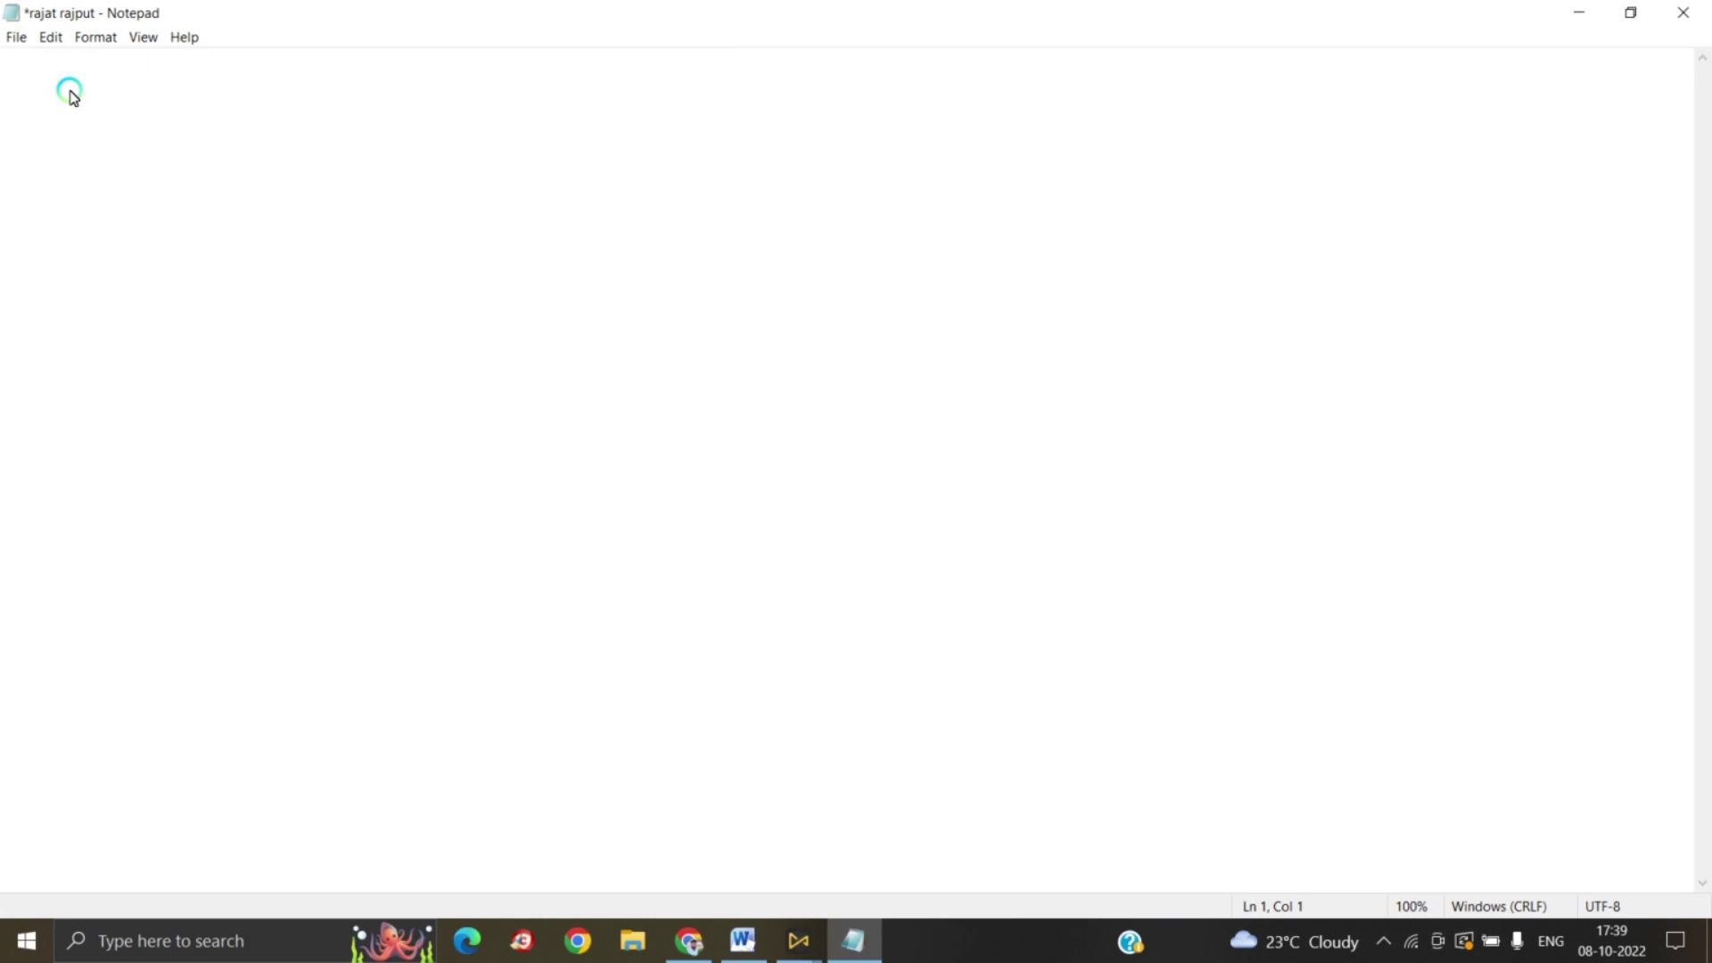
Step: Undo the cut to bring back both lines, then deselect the restored text
{"action": "left_click", "coordinate": [50, 40]}
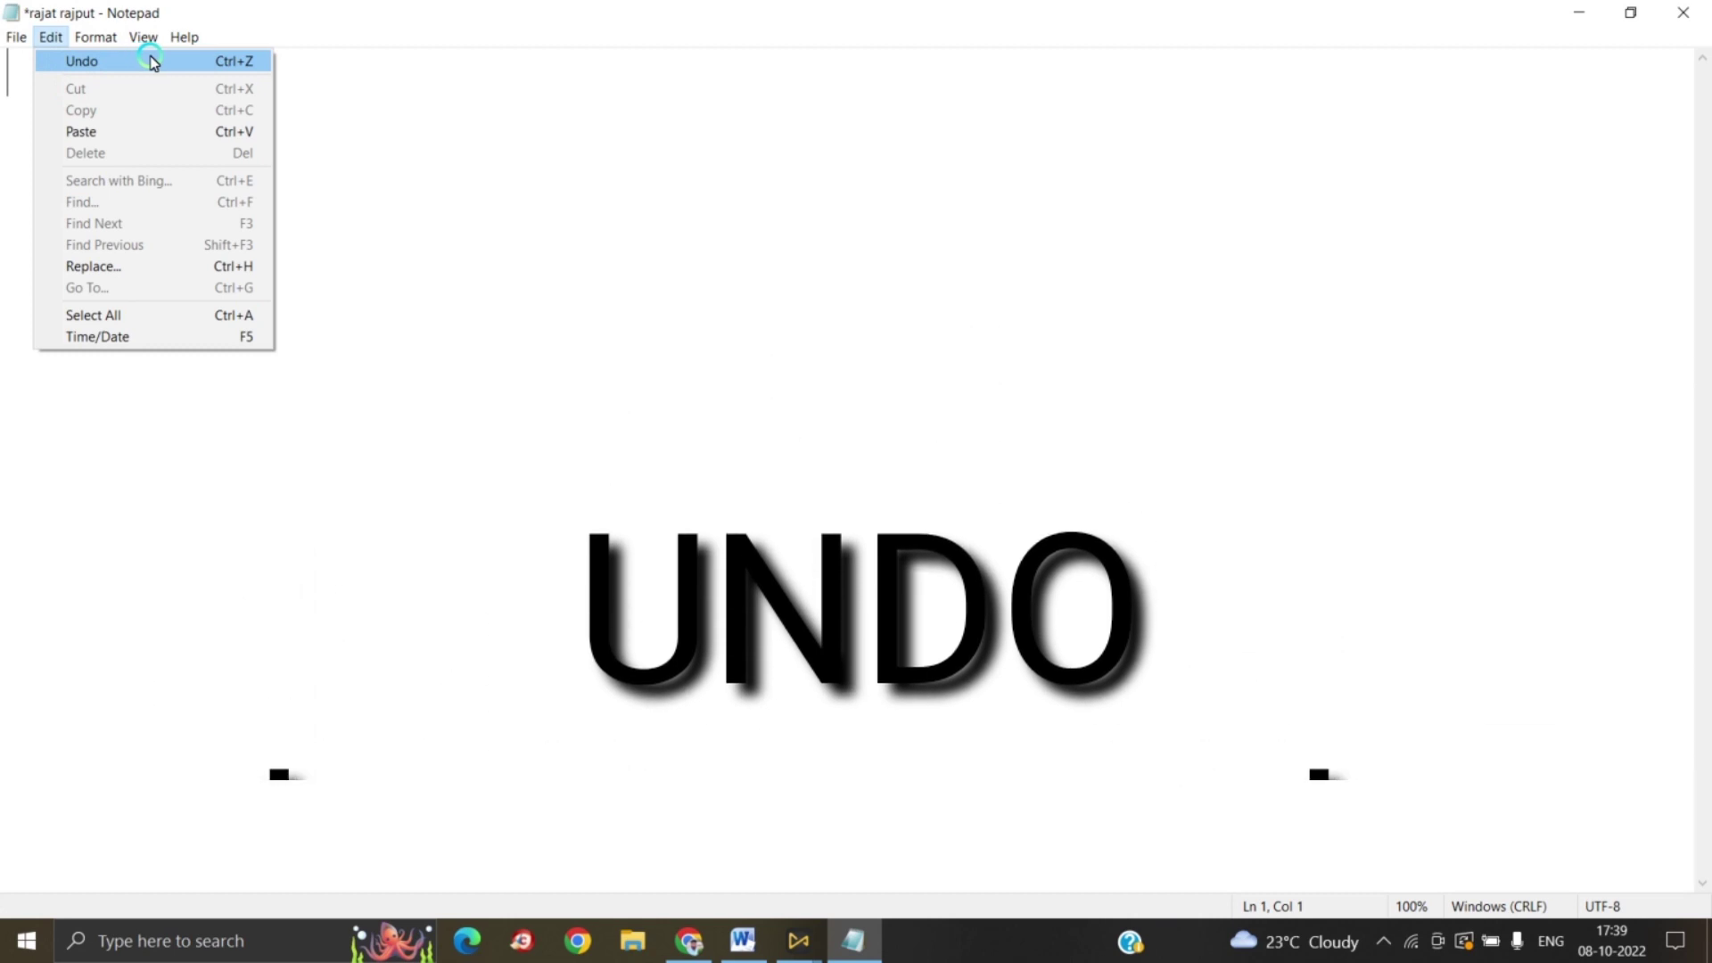
{"action": "left_click", "coordinate": [150, 61]}
{"action": "left_click", "coordinate": [51, 38]}
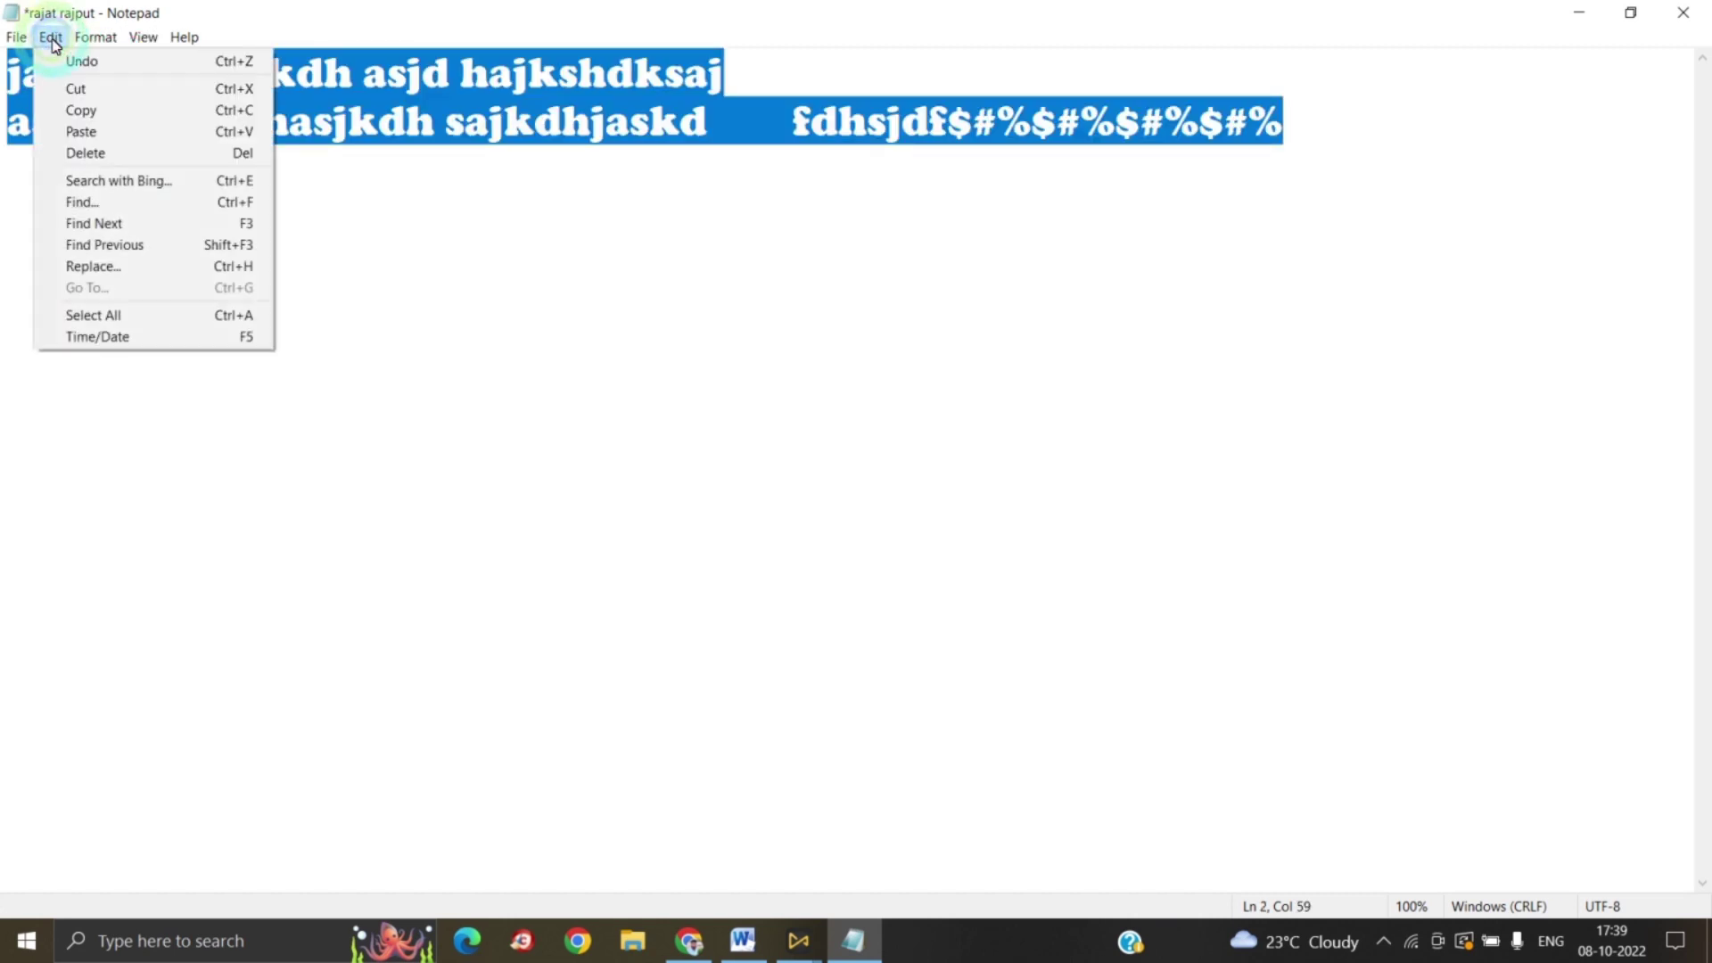
{"action": "left_click", "coordinate": [416, 234]}
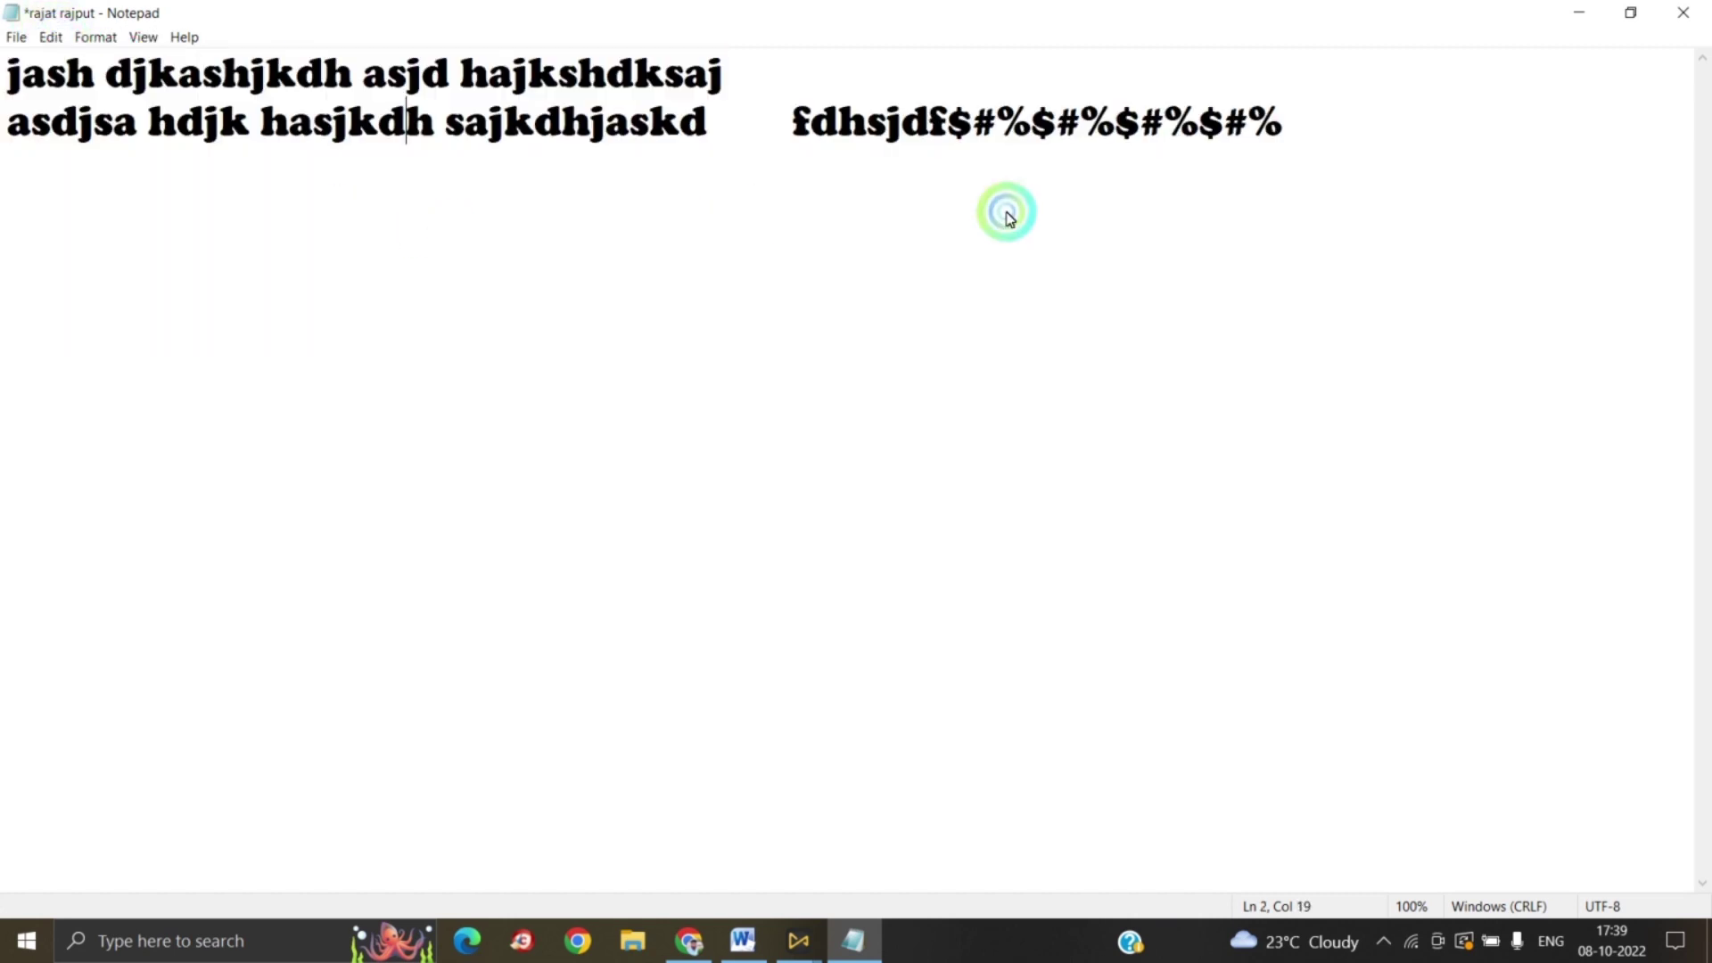
{"action": "left_click", "coordinate": [1315, 198]}
Step: Copy the symbol string at the end of line 2
{"action": "left_click", "coordinate": [51, 38]}
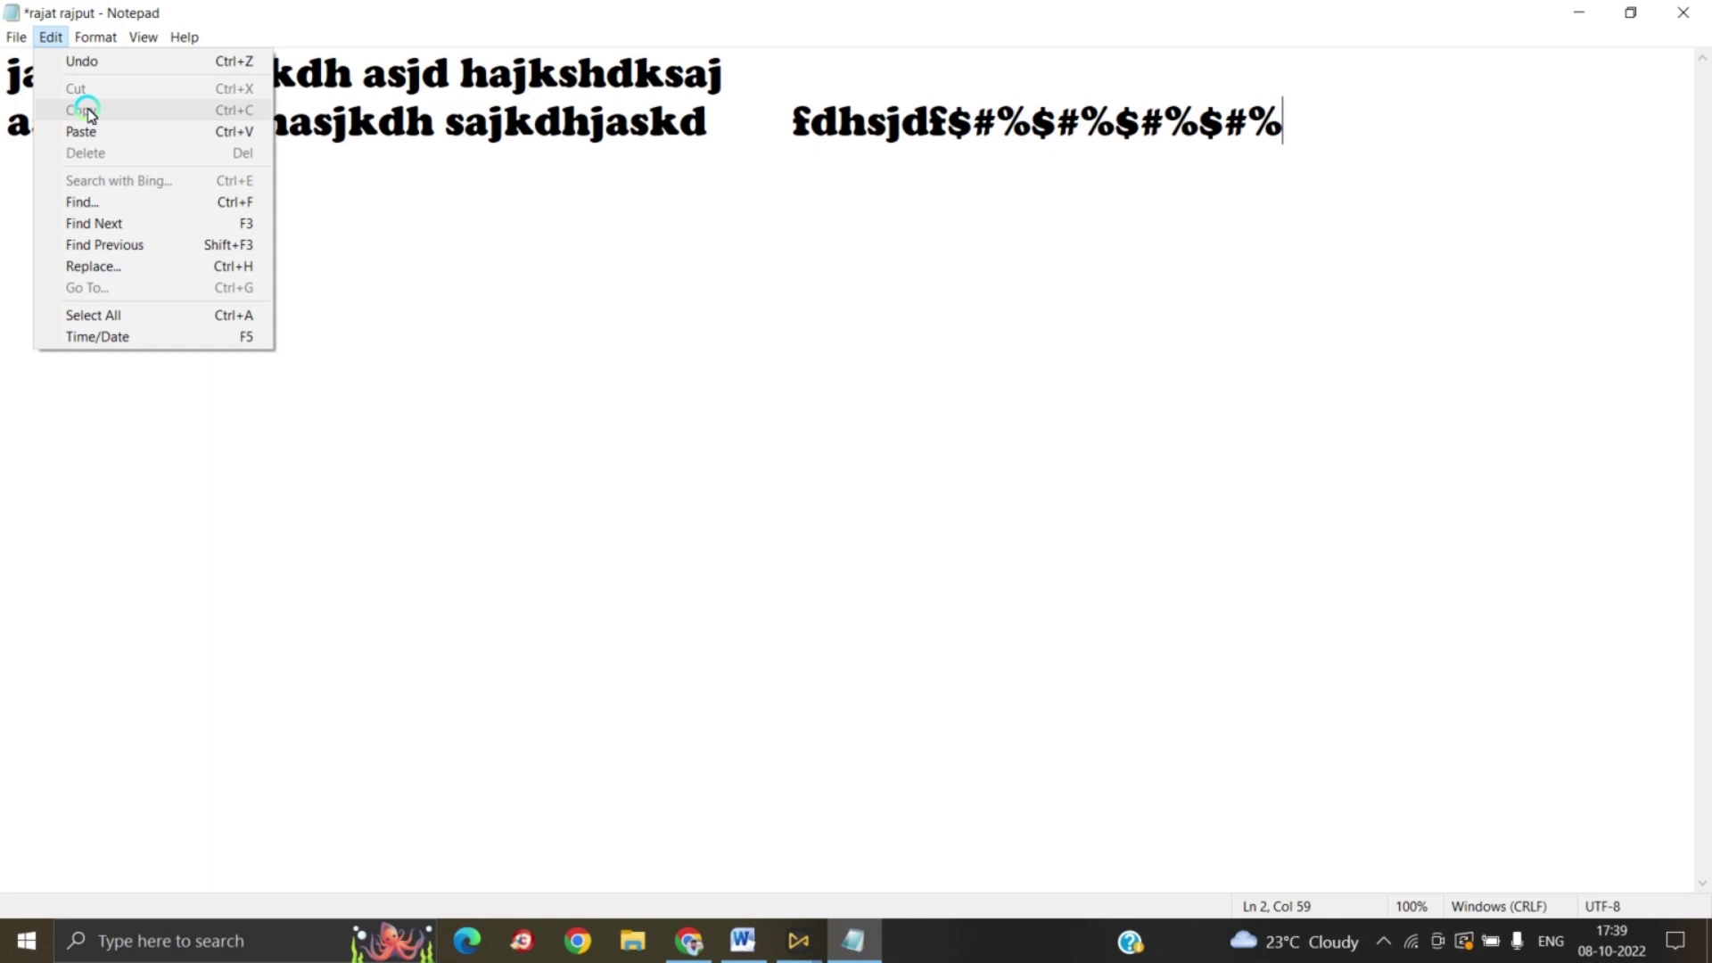
{"action": "left_click", "coordinate": [692, 252]}
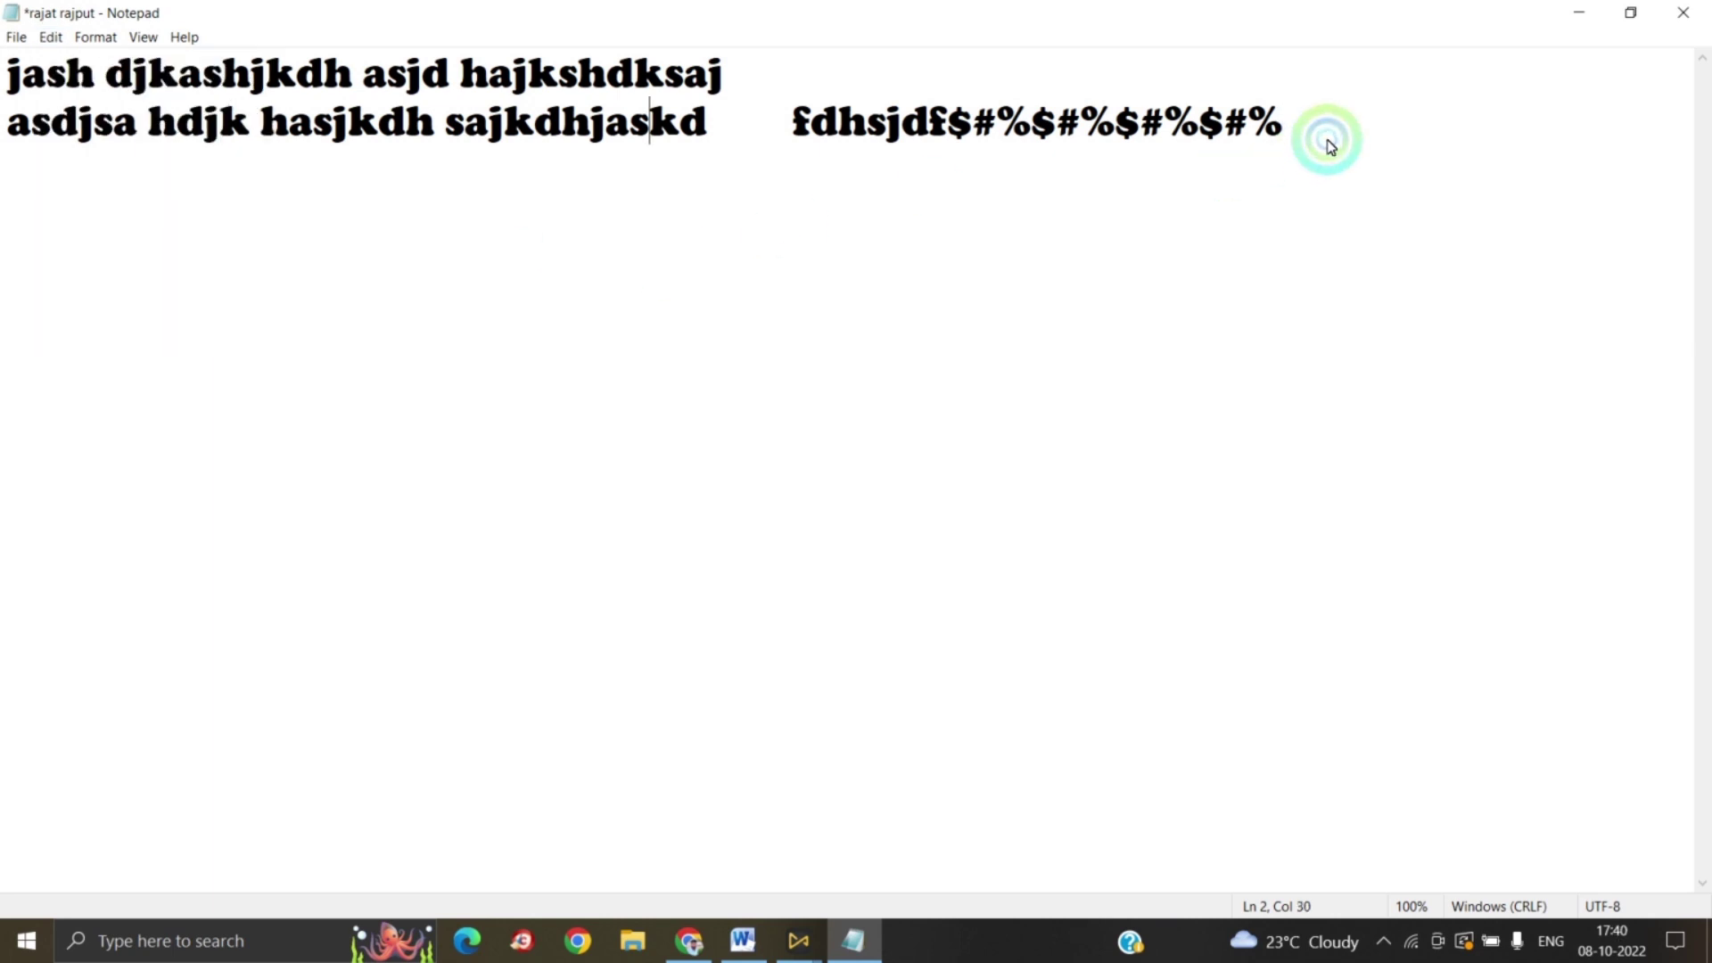
{"action": "left_click_drag", "start_coordinate": [1330, 148], "coordinate": [763, 120]}
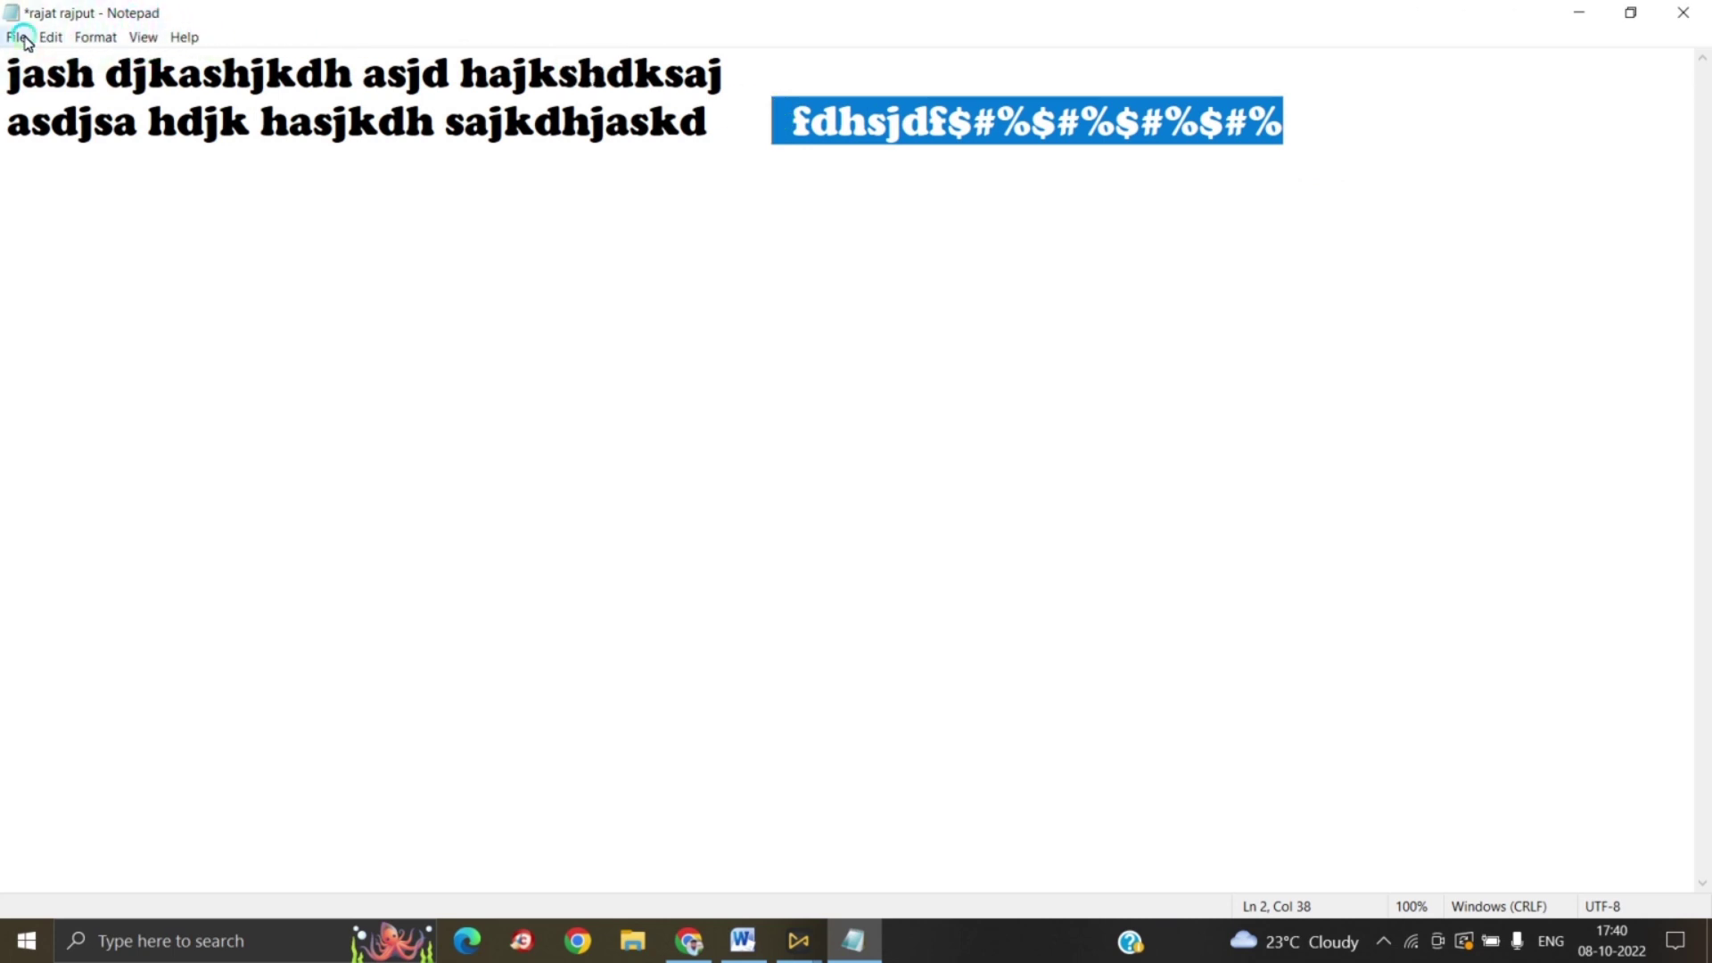
{"action": "left_click", "coordinate": [51, 37]}
{"action": "left_click", "coordinate": [85, 116]}
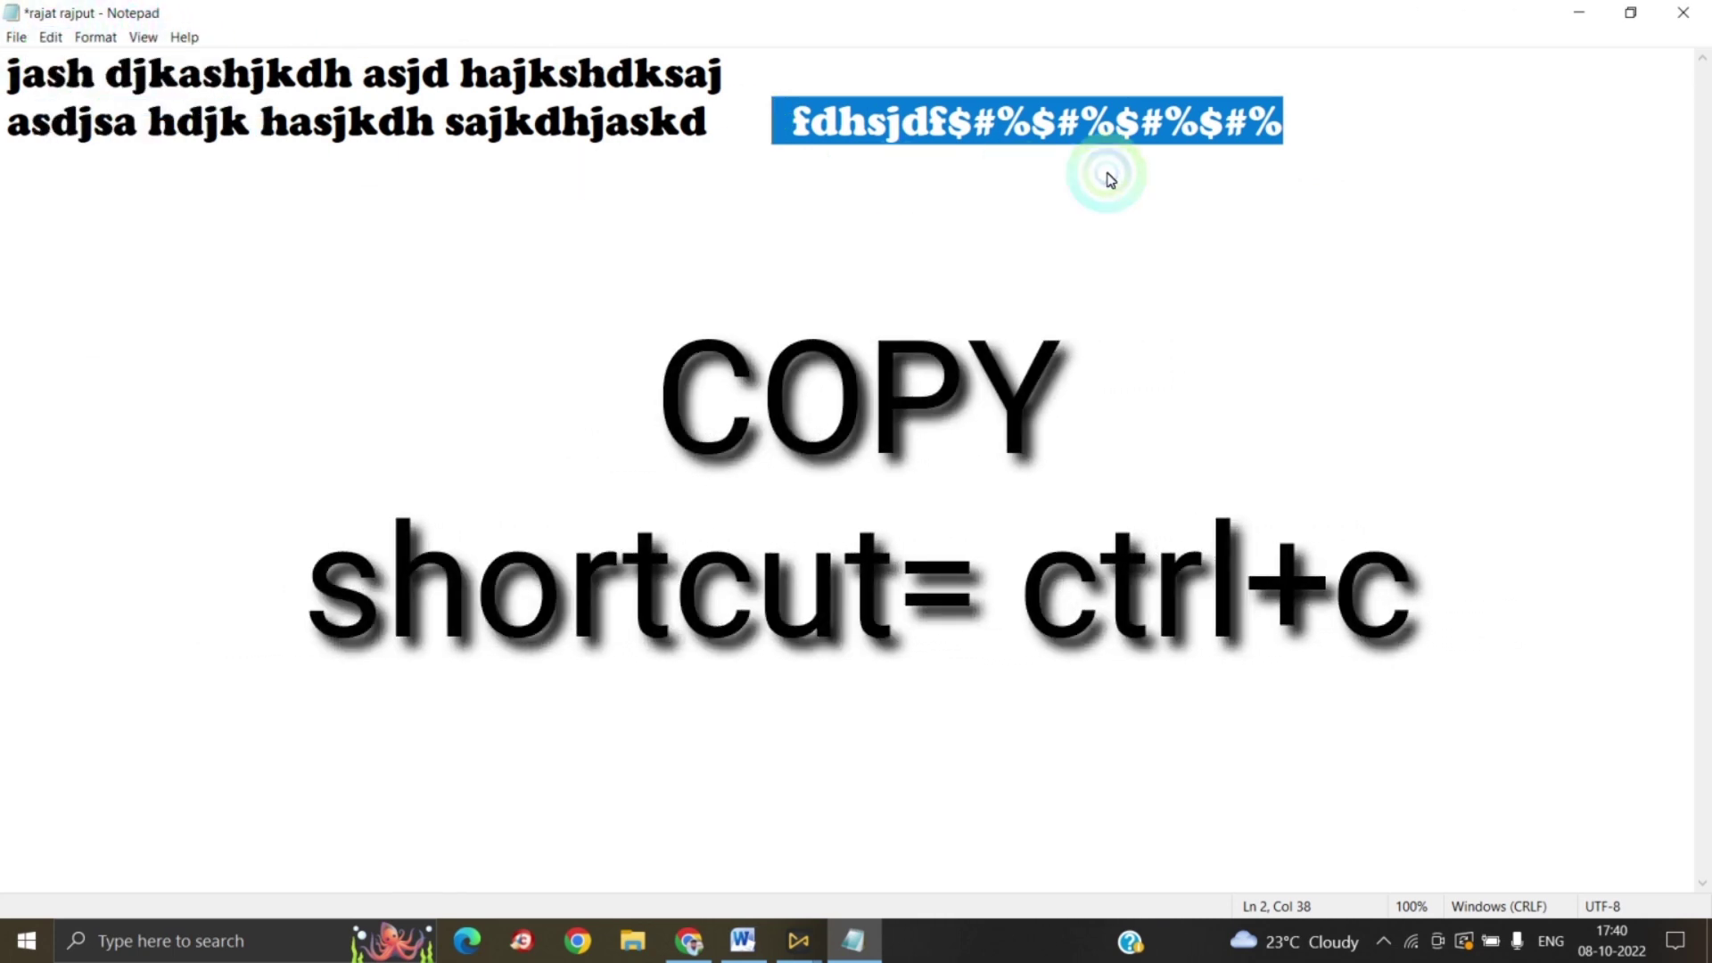
Step: Paste the copied symbol string three times at the end of line 2
{"action": "left_click", "coordinate": [1339, 126]}
{"action": "left_click", "coordinate": [51, 36]}
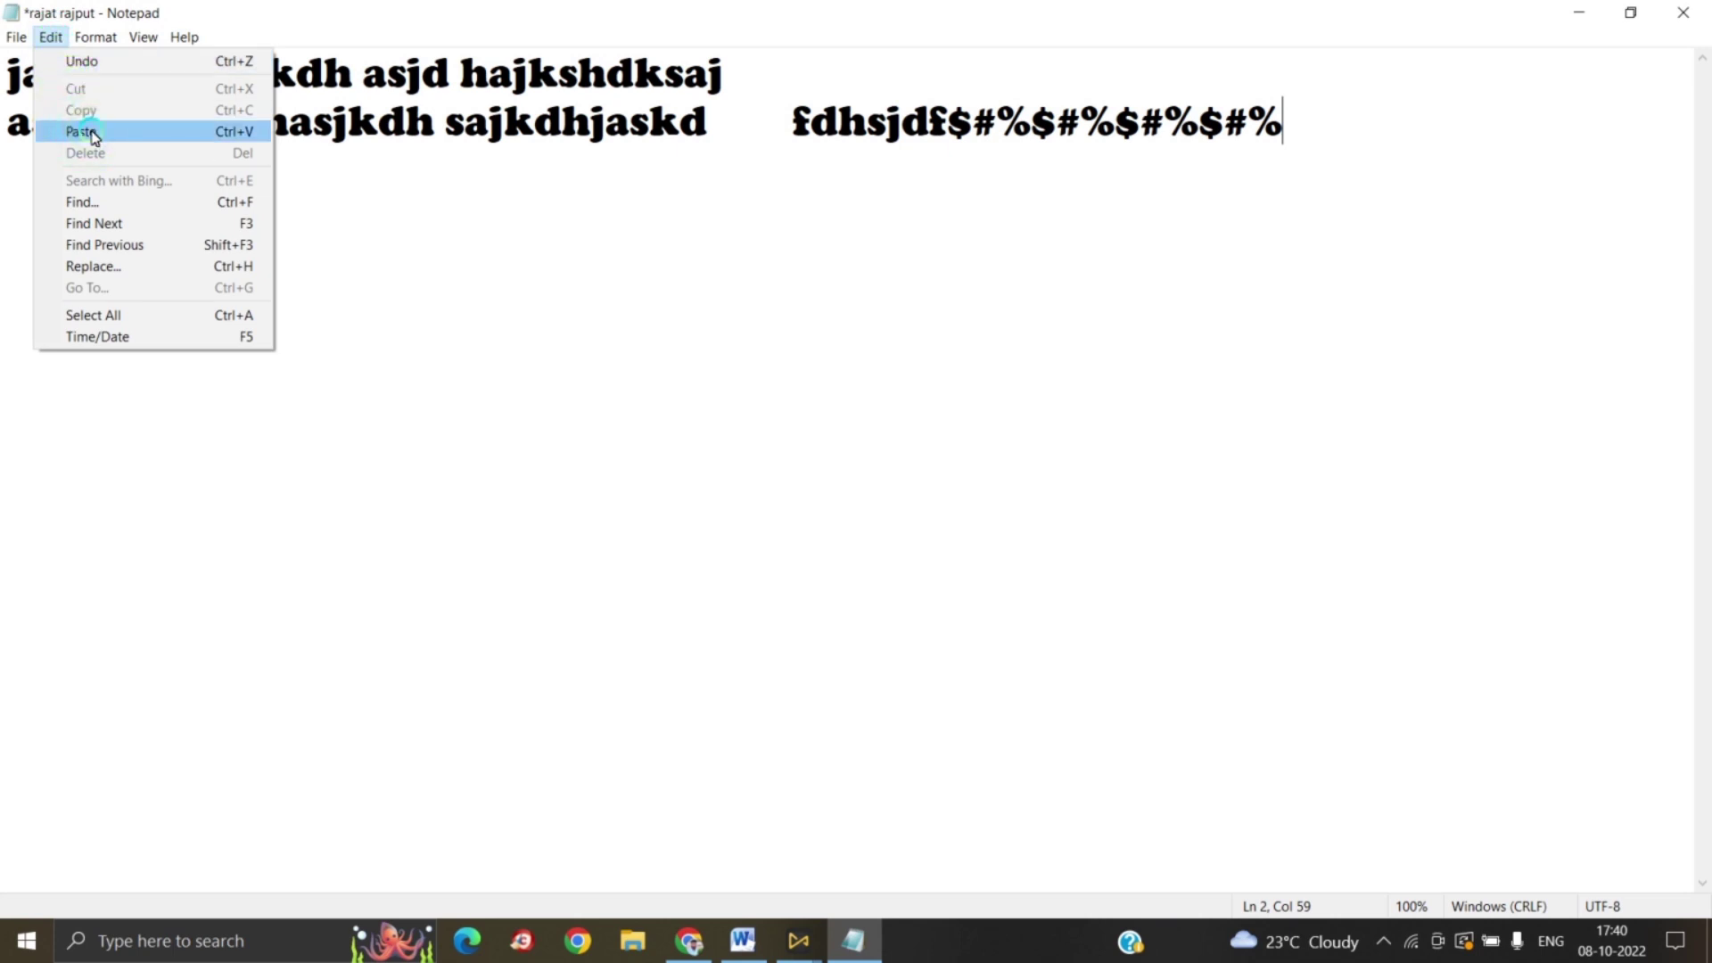
{"action": "left_click", "coordinate": [92, 133]}
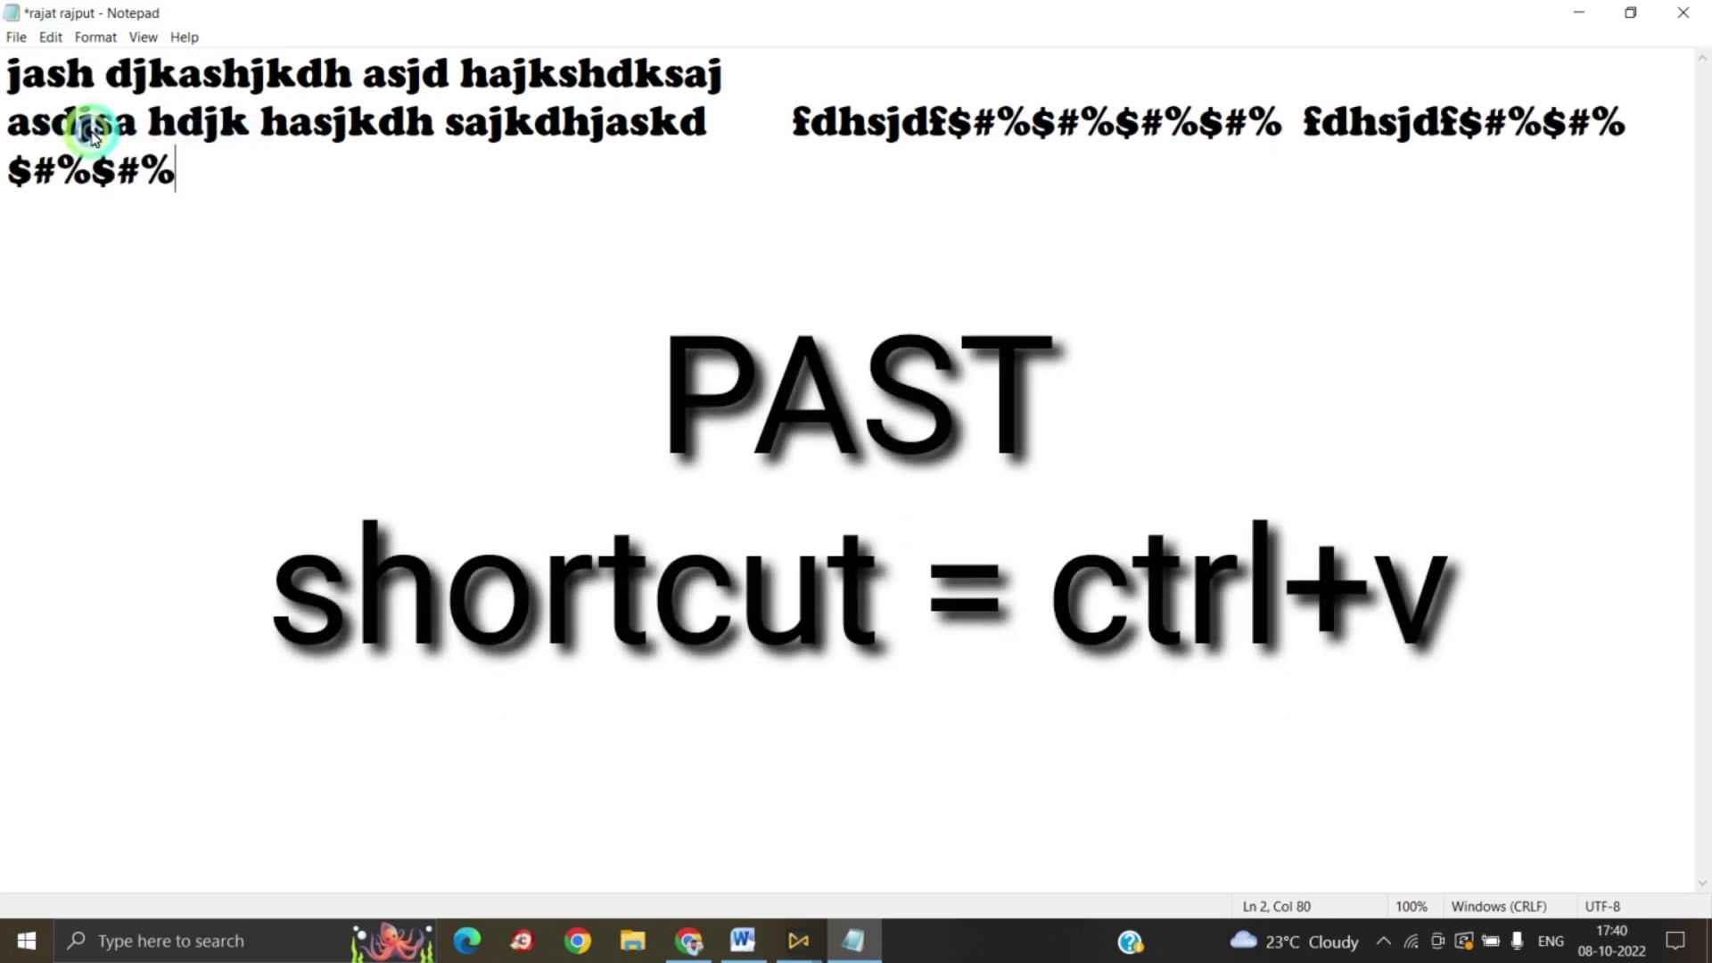
{"action": "left_click", "coordinate": [51, 37]}
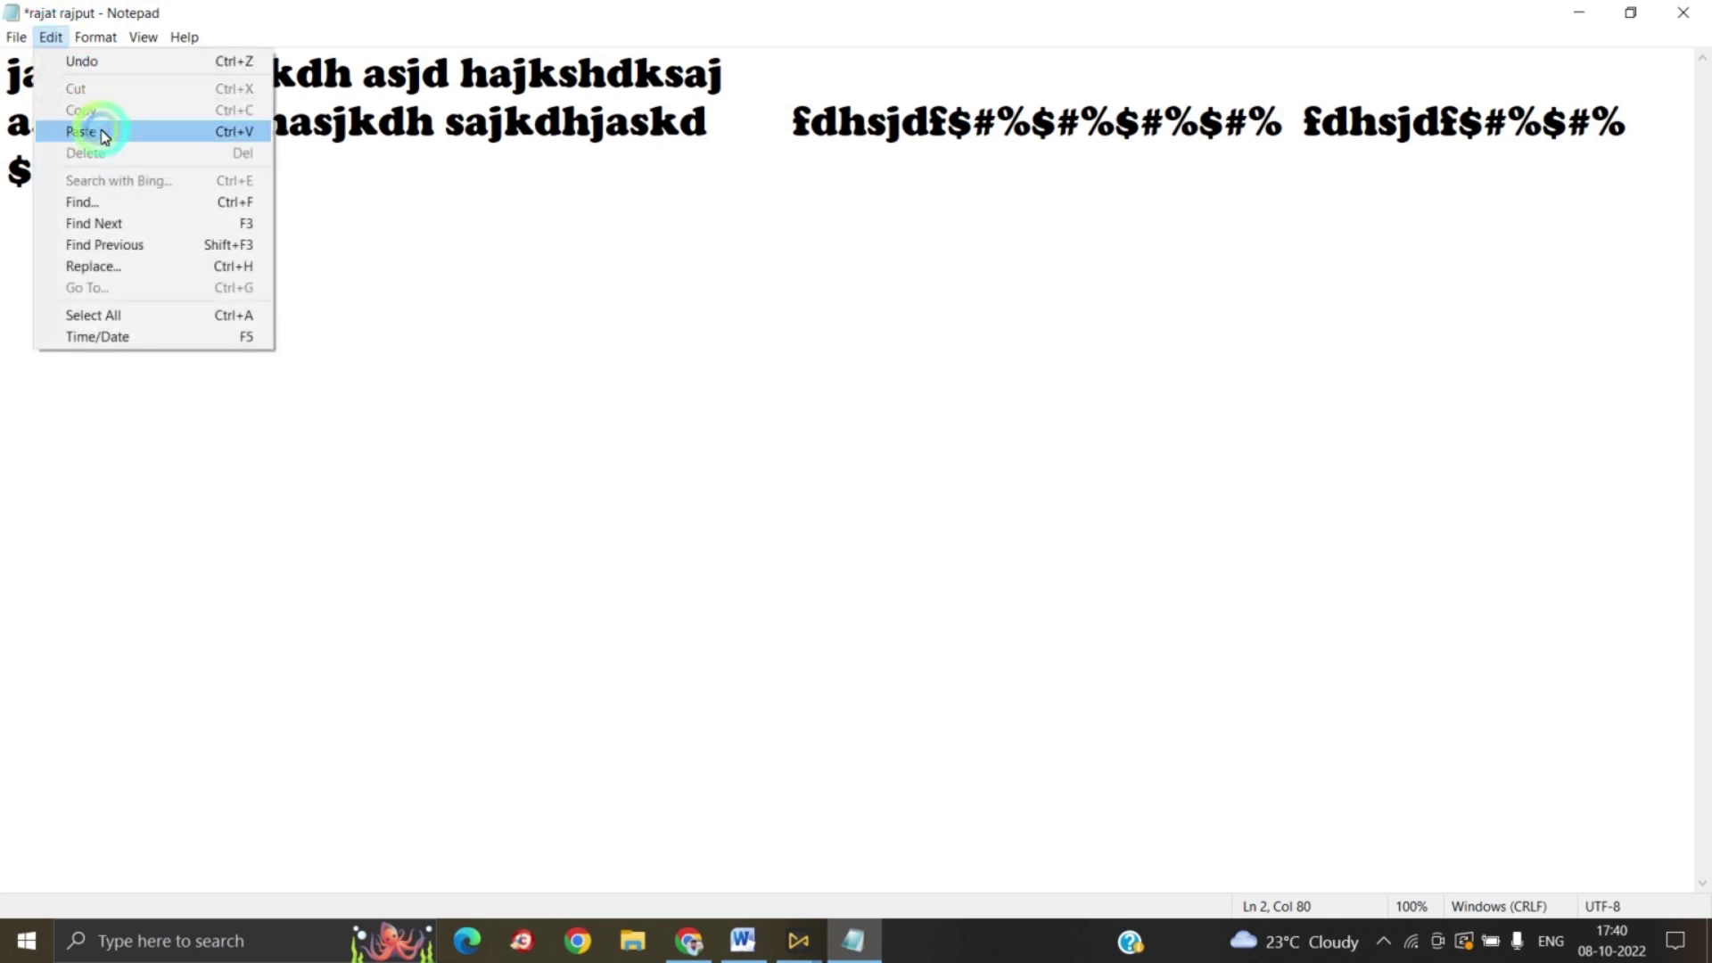
{"action": "left_click", "coordinate": [95, 130]}
{"action": "left_click", "coordinate": [50, 36]}
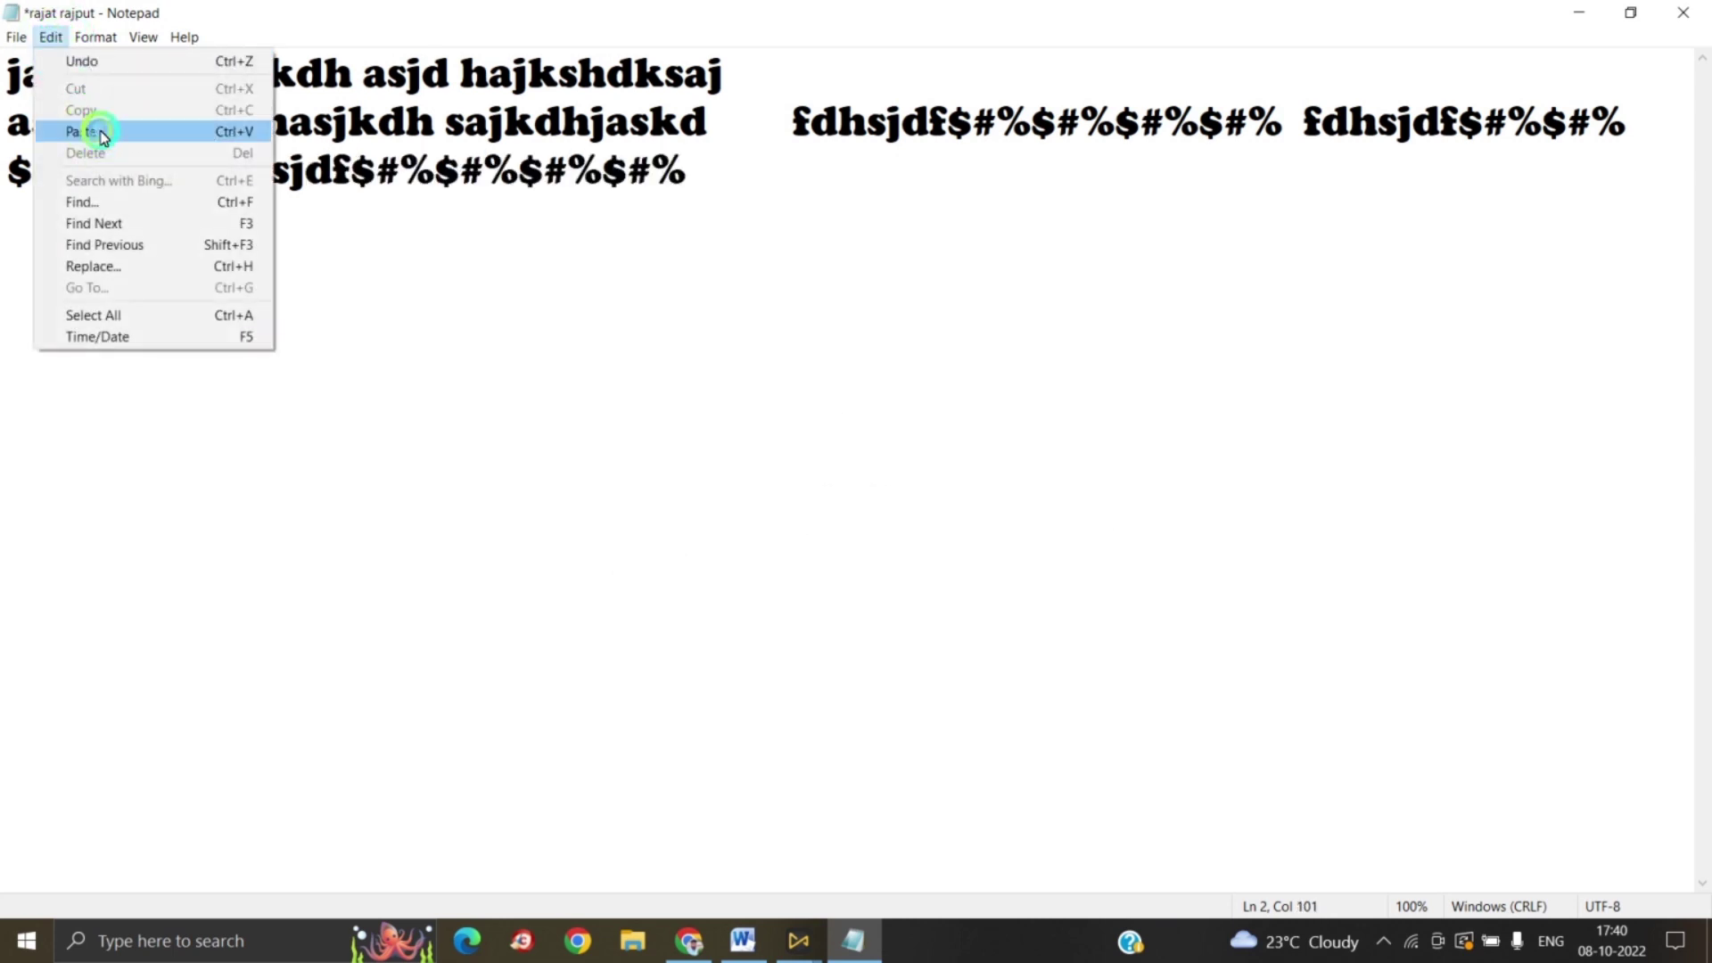
{"action": "left_click", "coordinate": [93, 130]}
{"action": "left_click", "coordinate": [51, 37]}
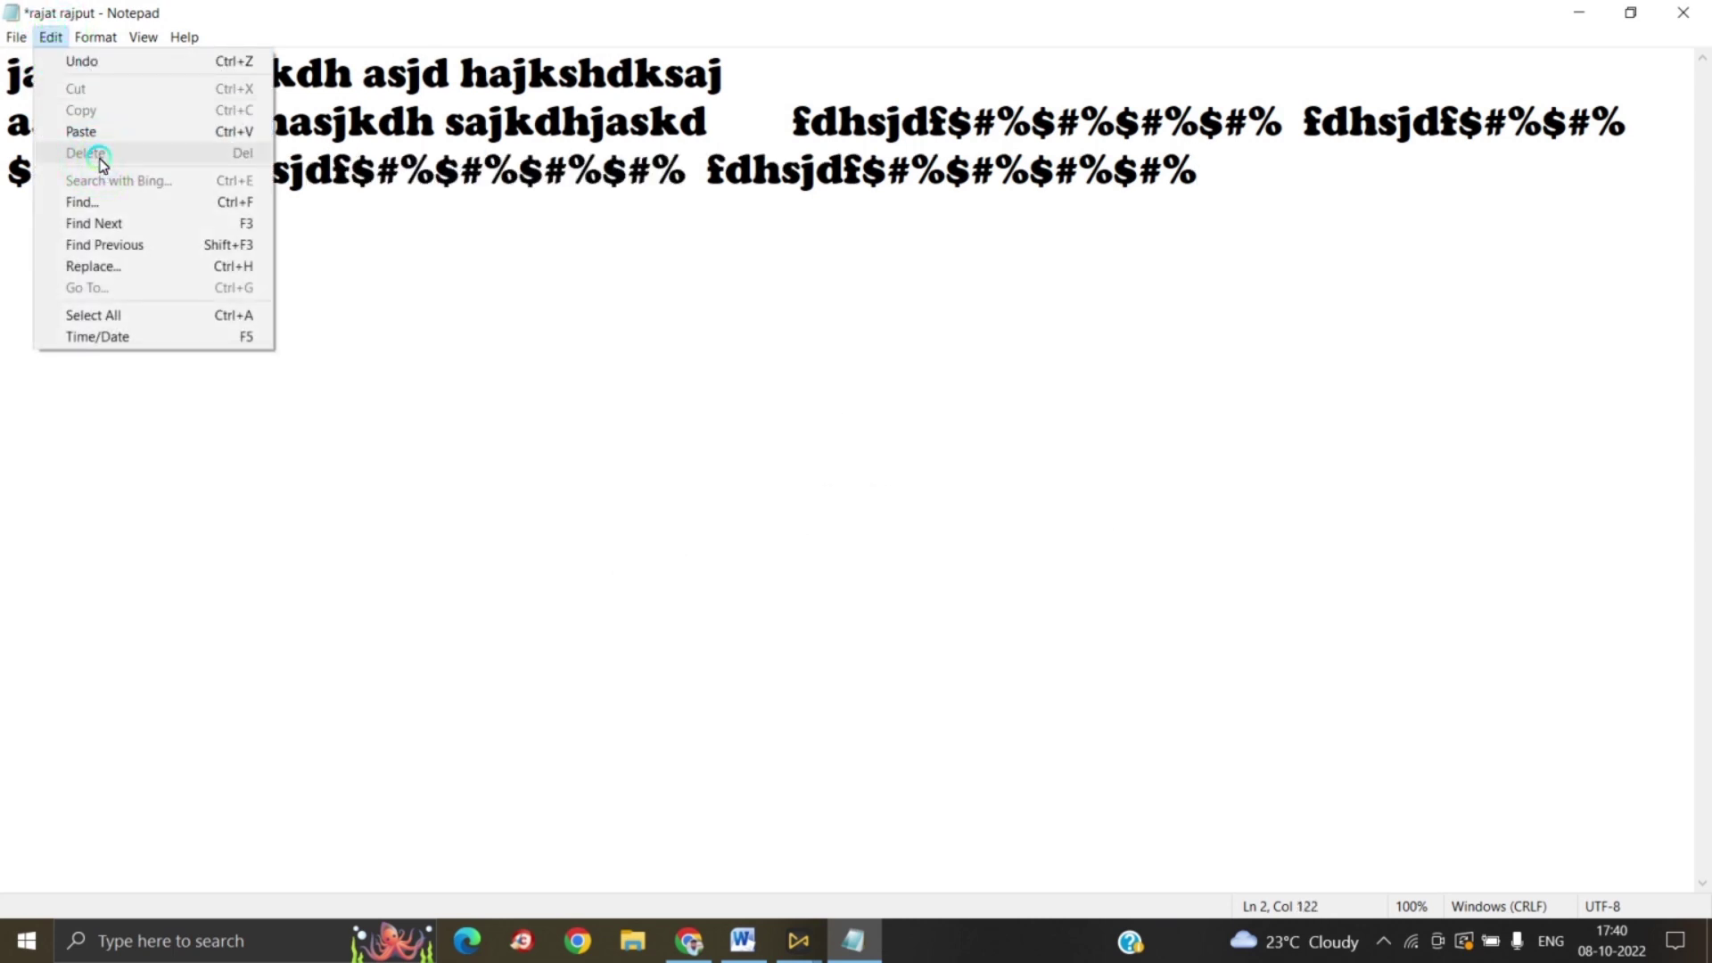
{"action": "left_click", "coordinate": [409, 246]}
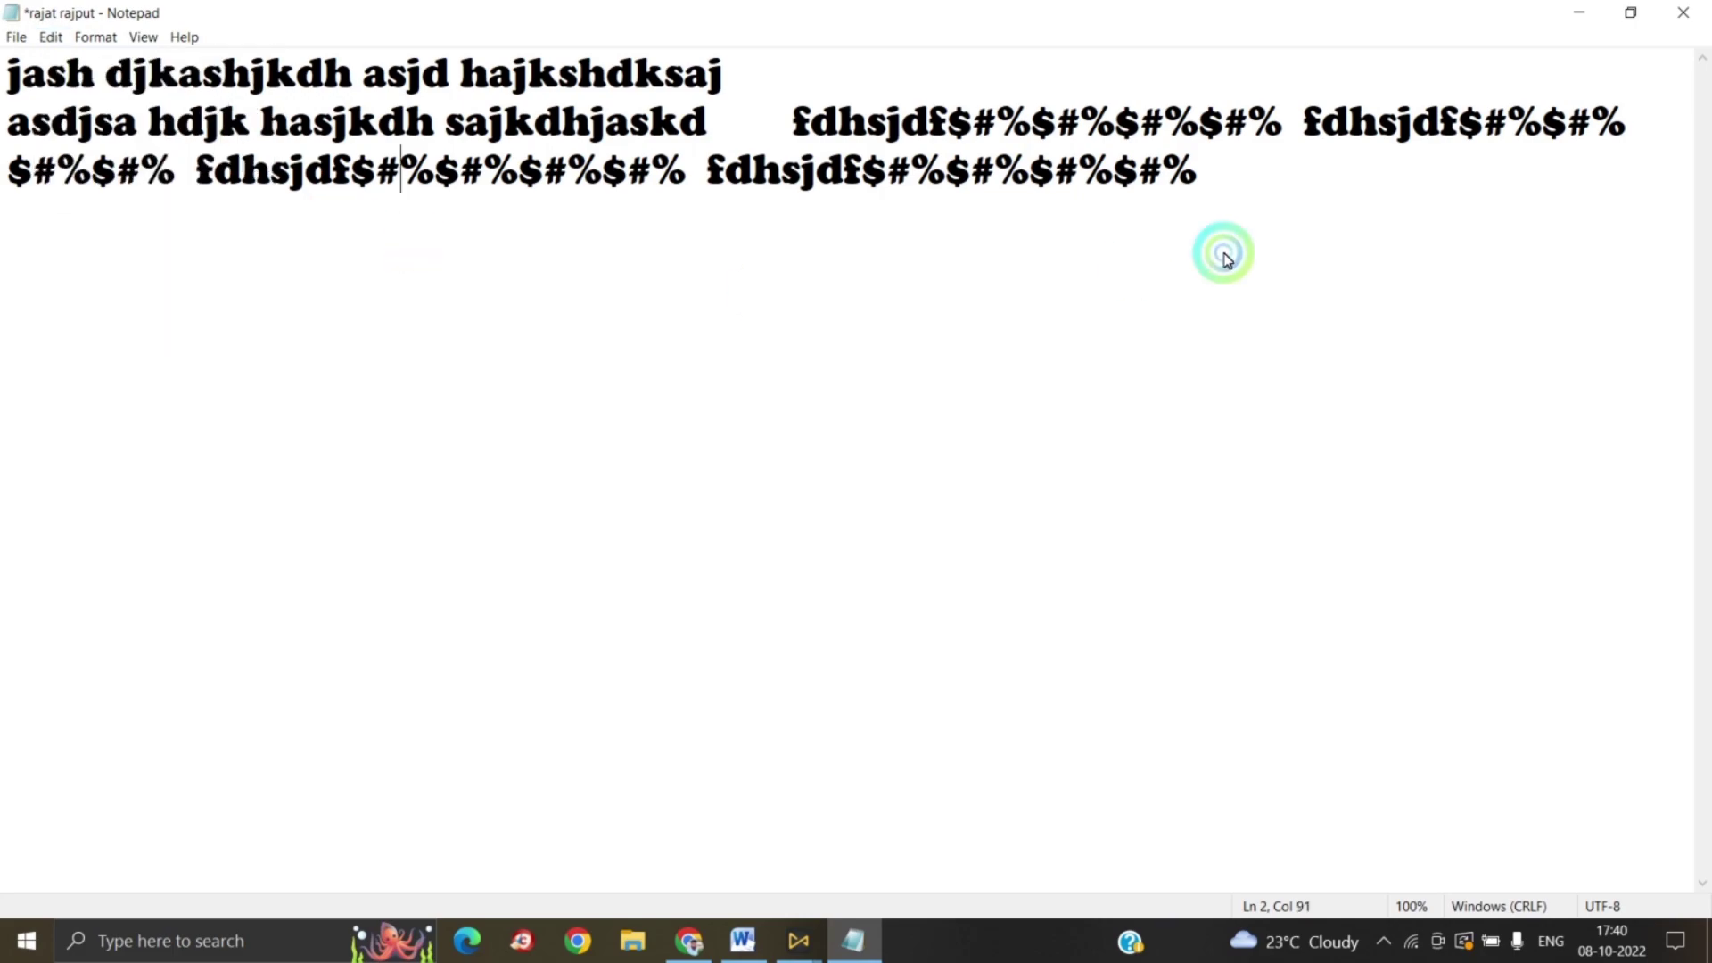
{"action": "left_click_drag", "start_coordinate": [1258, 195], "coordinate": [461, 159]}
{"action": "key", "text": "ctrl+a"}
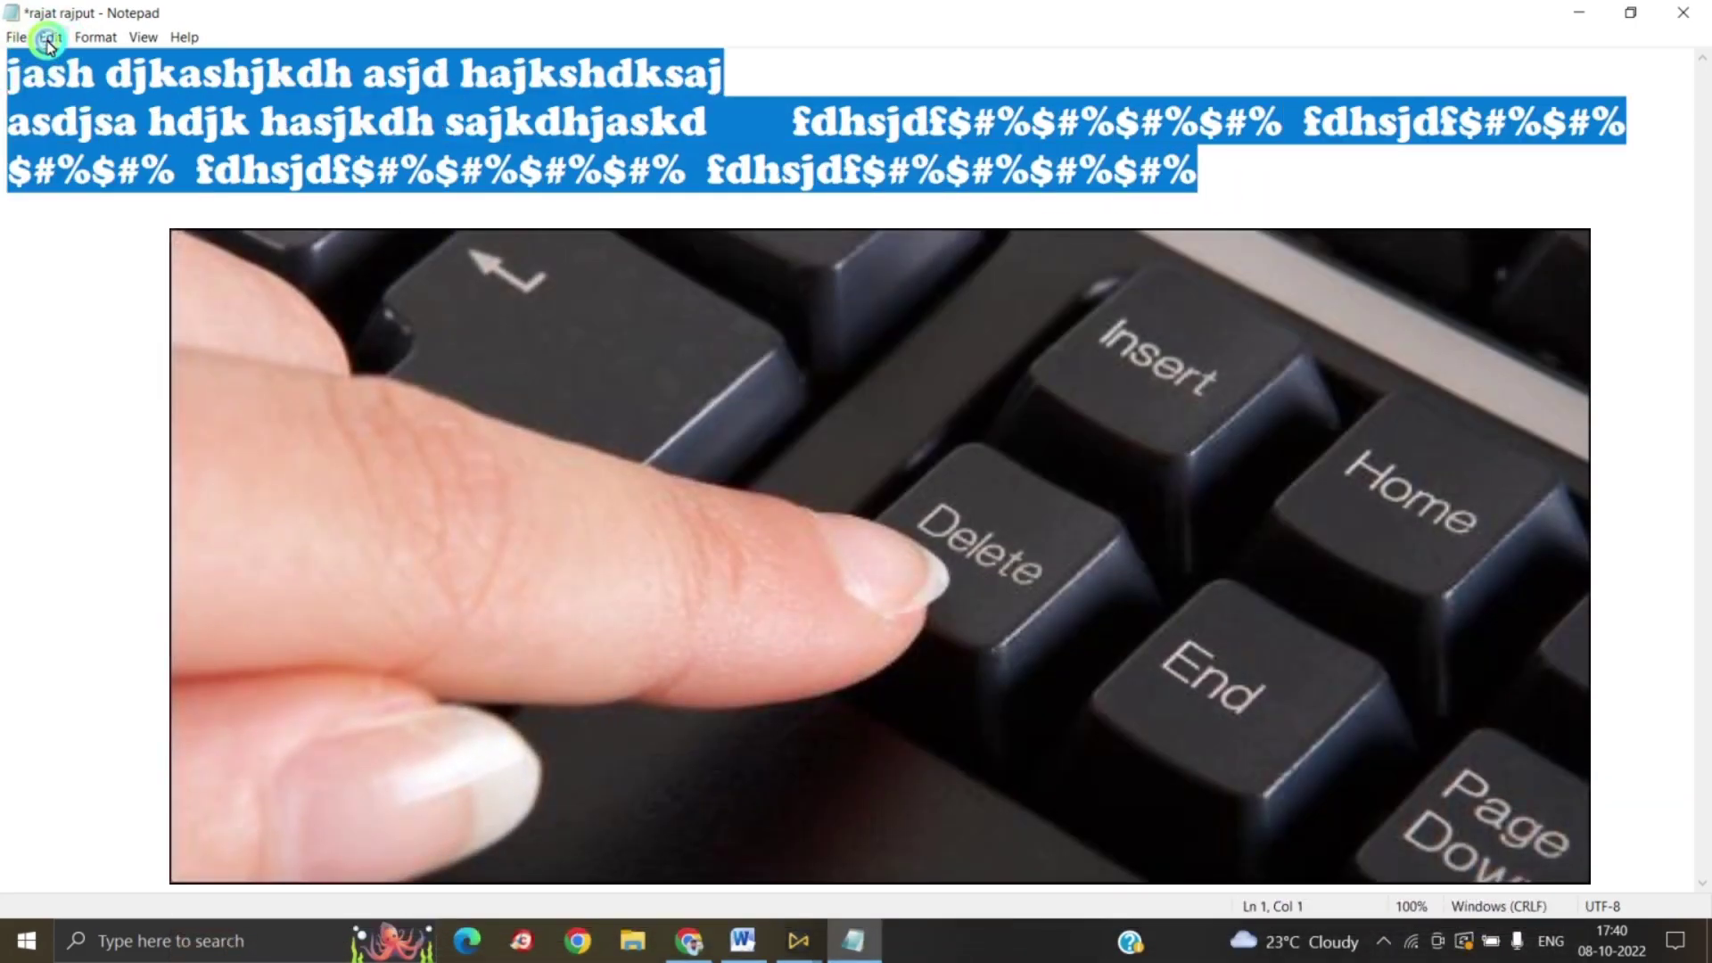
{"action": "left_click", "coordinate": [51, 36]}
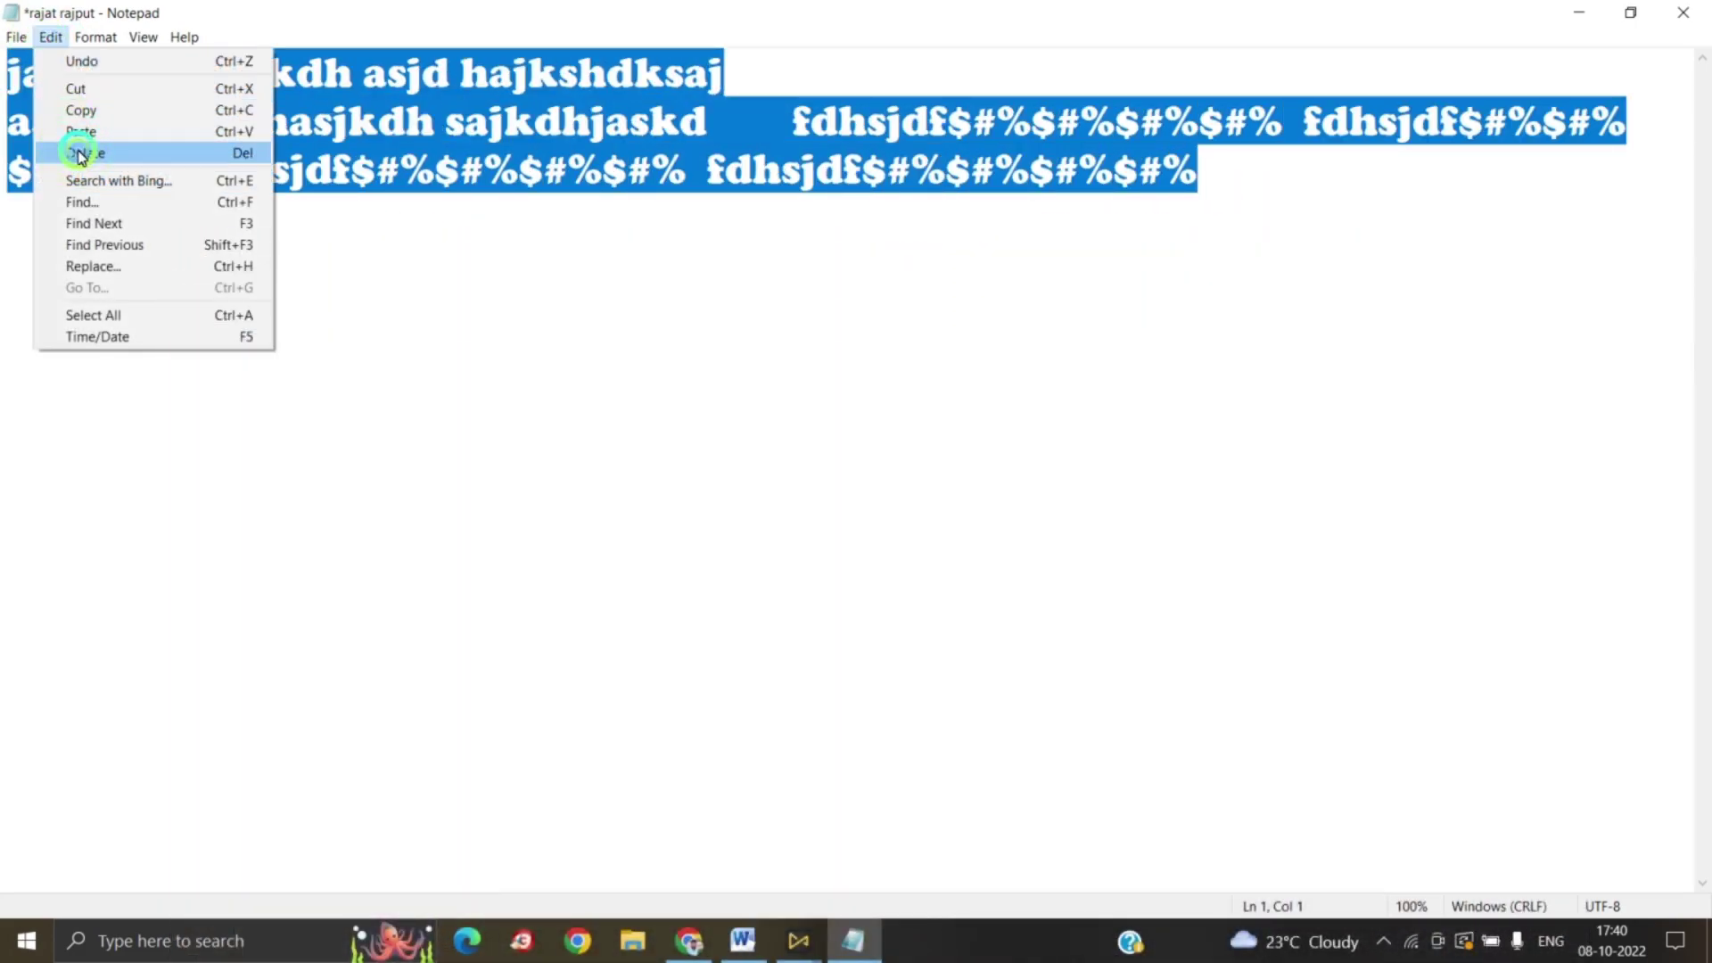
{"action": "left_click", "coordinate": [81, 152]}
{"action": "left_click", "coordinate": [50, 38]}
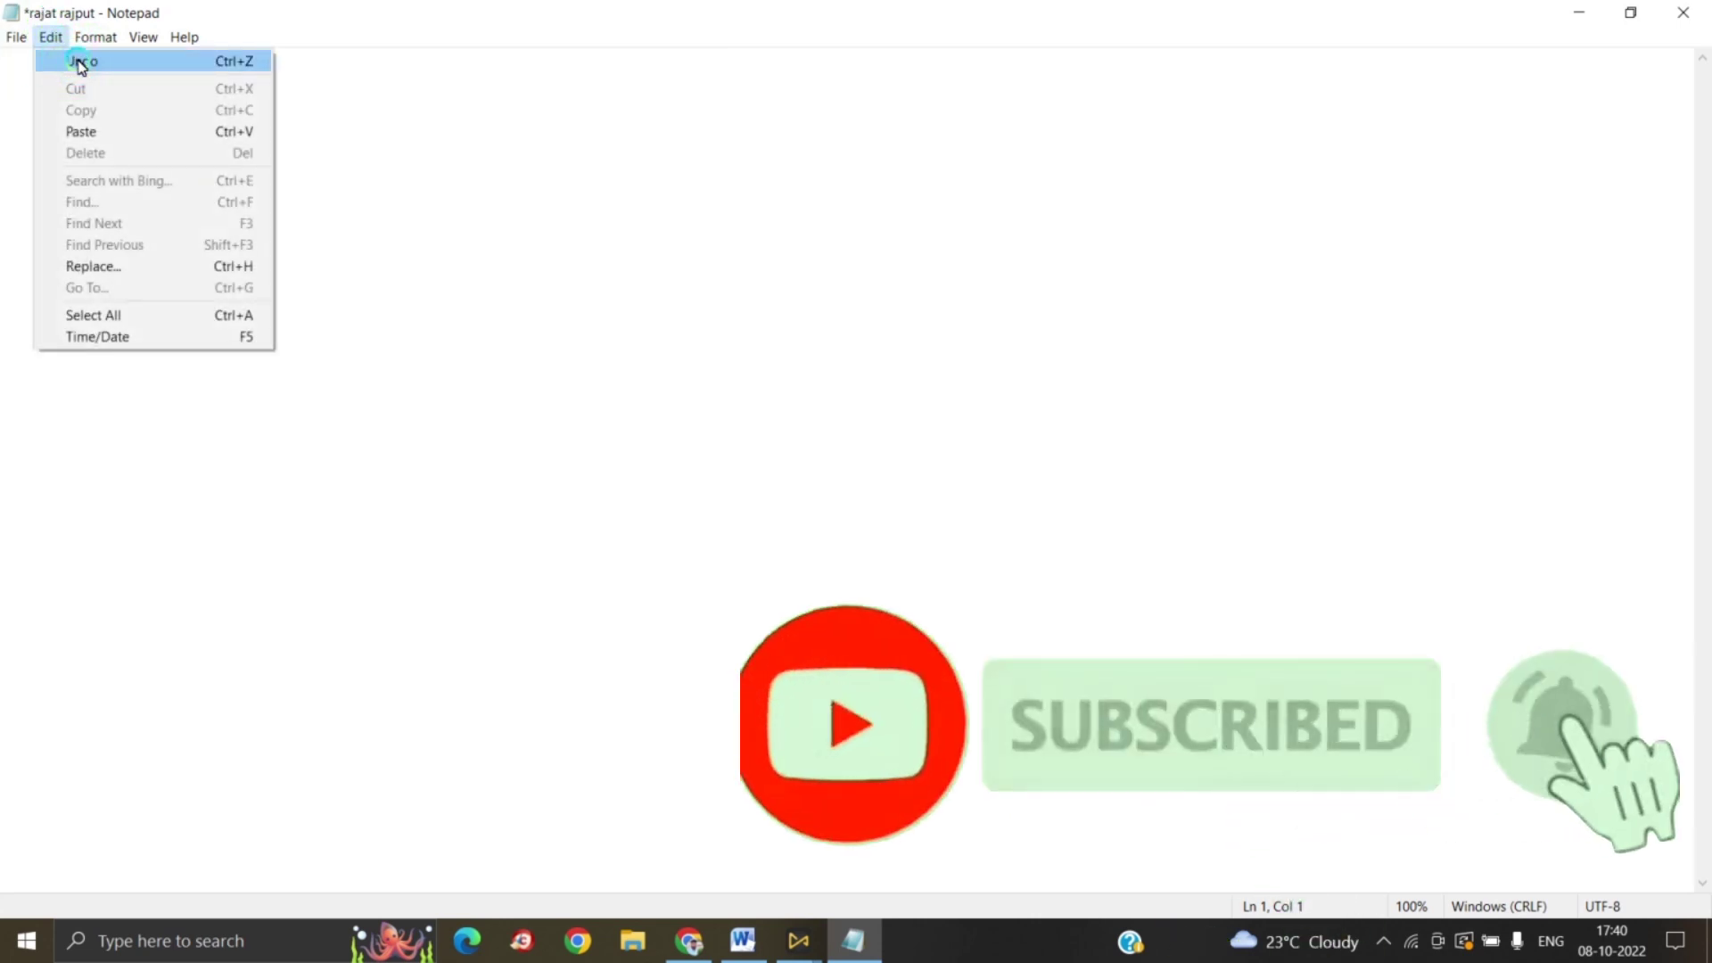
{"action": "left_click", "coordinate": [81, 61]}
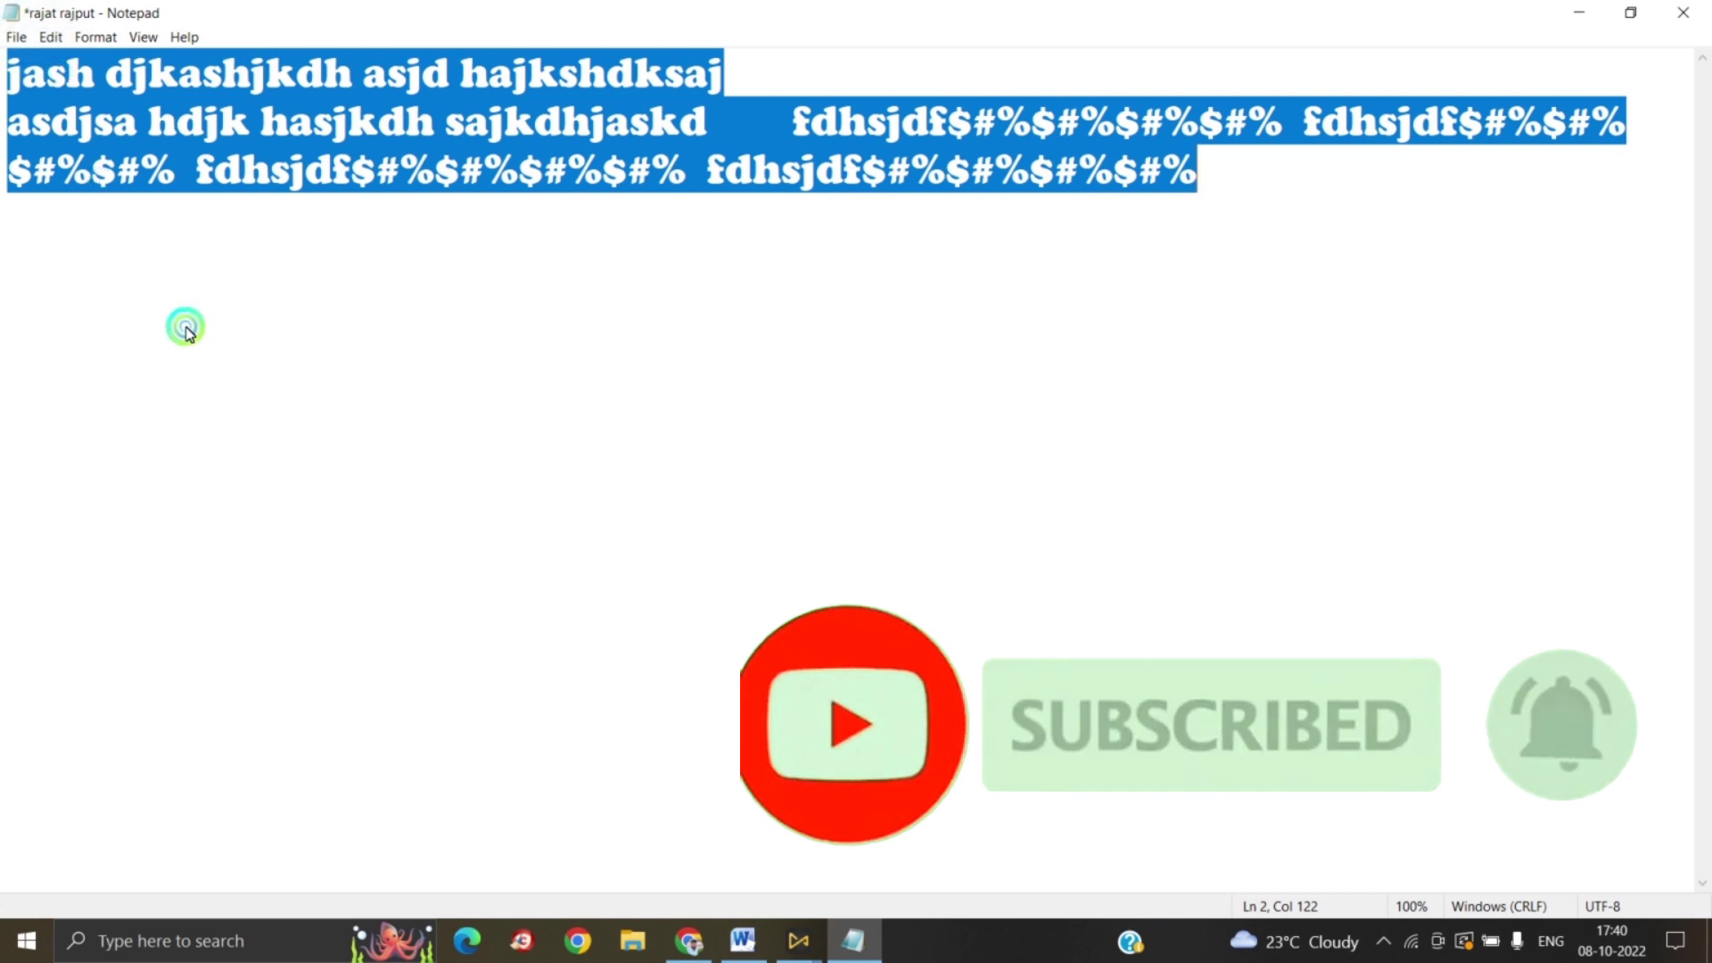
{"action": "left_click", "coordinate": [183, 325]}
{"action": "left_click", "coordinate": [50, 37]}
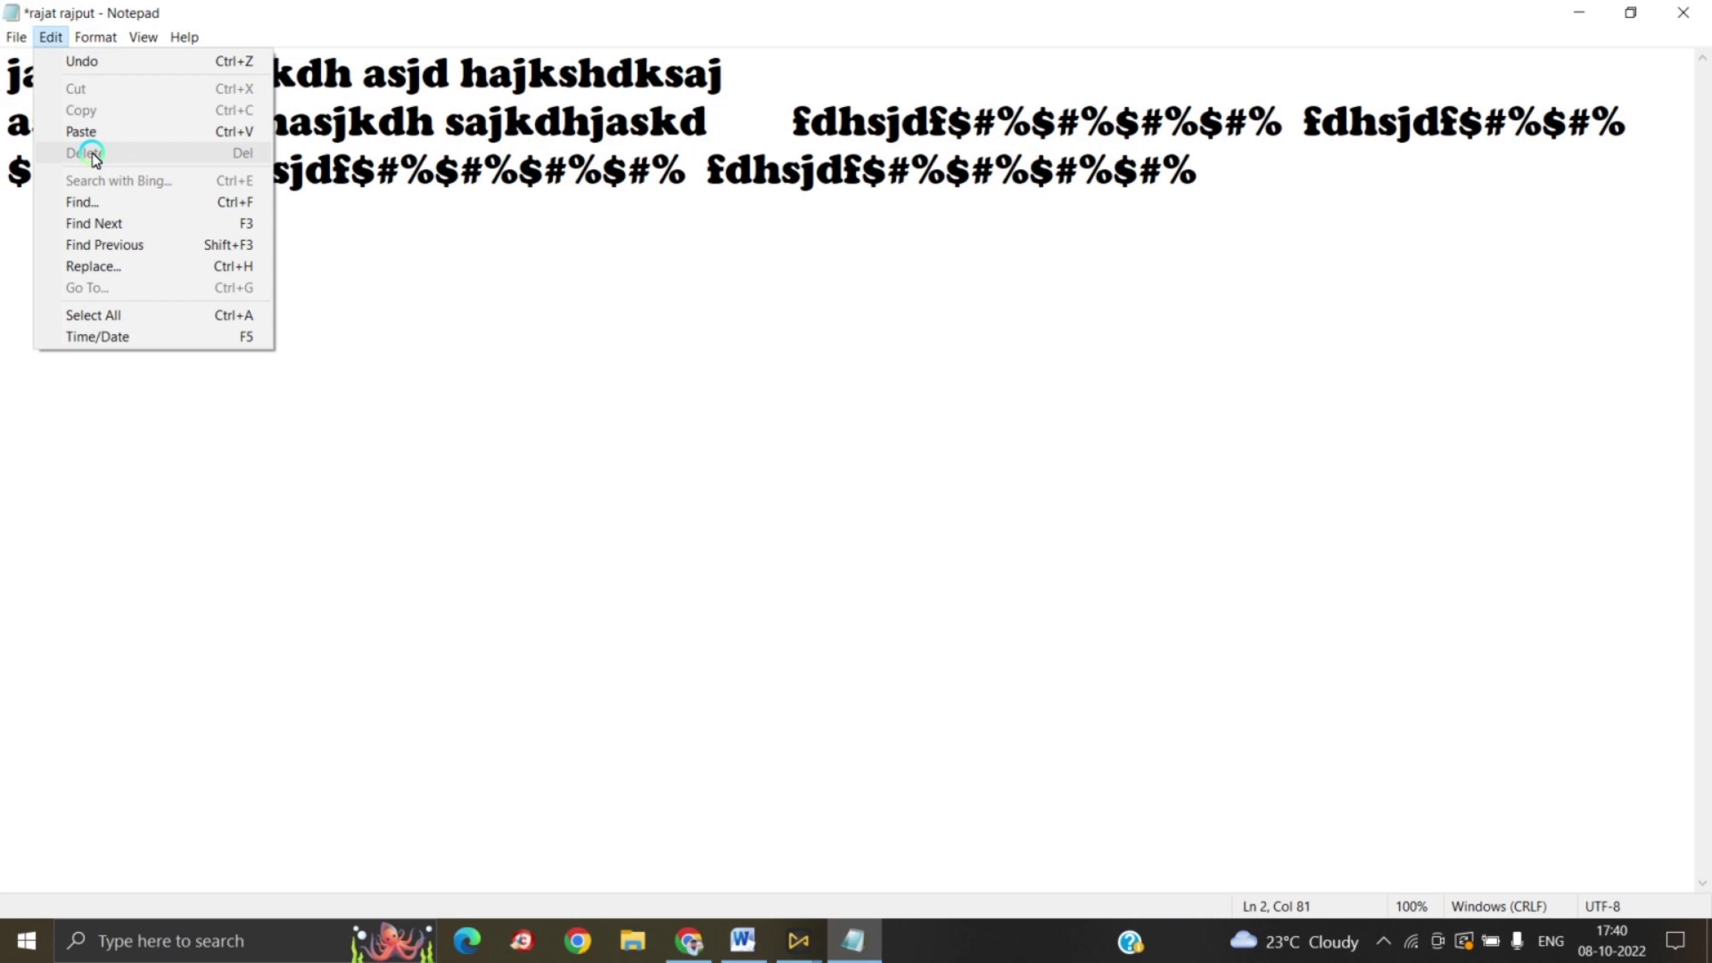
Step: Type a person's name after 'sajkdhjaskd' on line 2, correcting typos
{"action": "left_click", "coordinate": [547, 351]}
{"action": "left_click", "coordinate": [733, 134]}
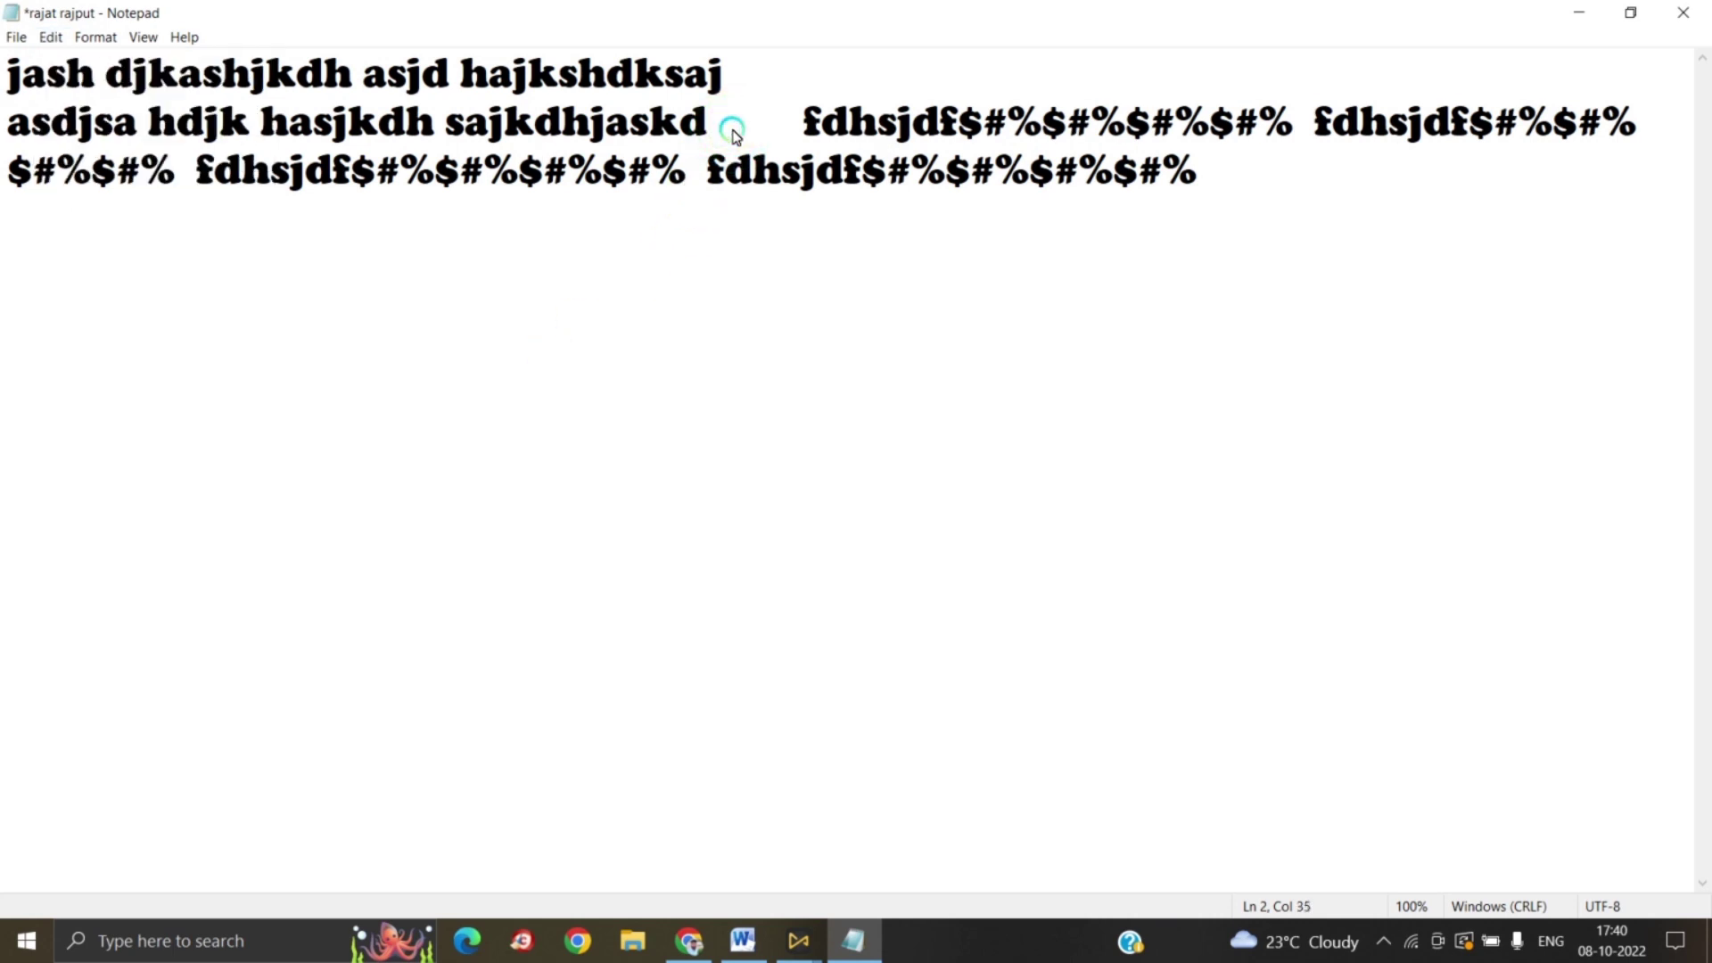
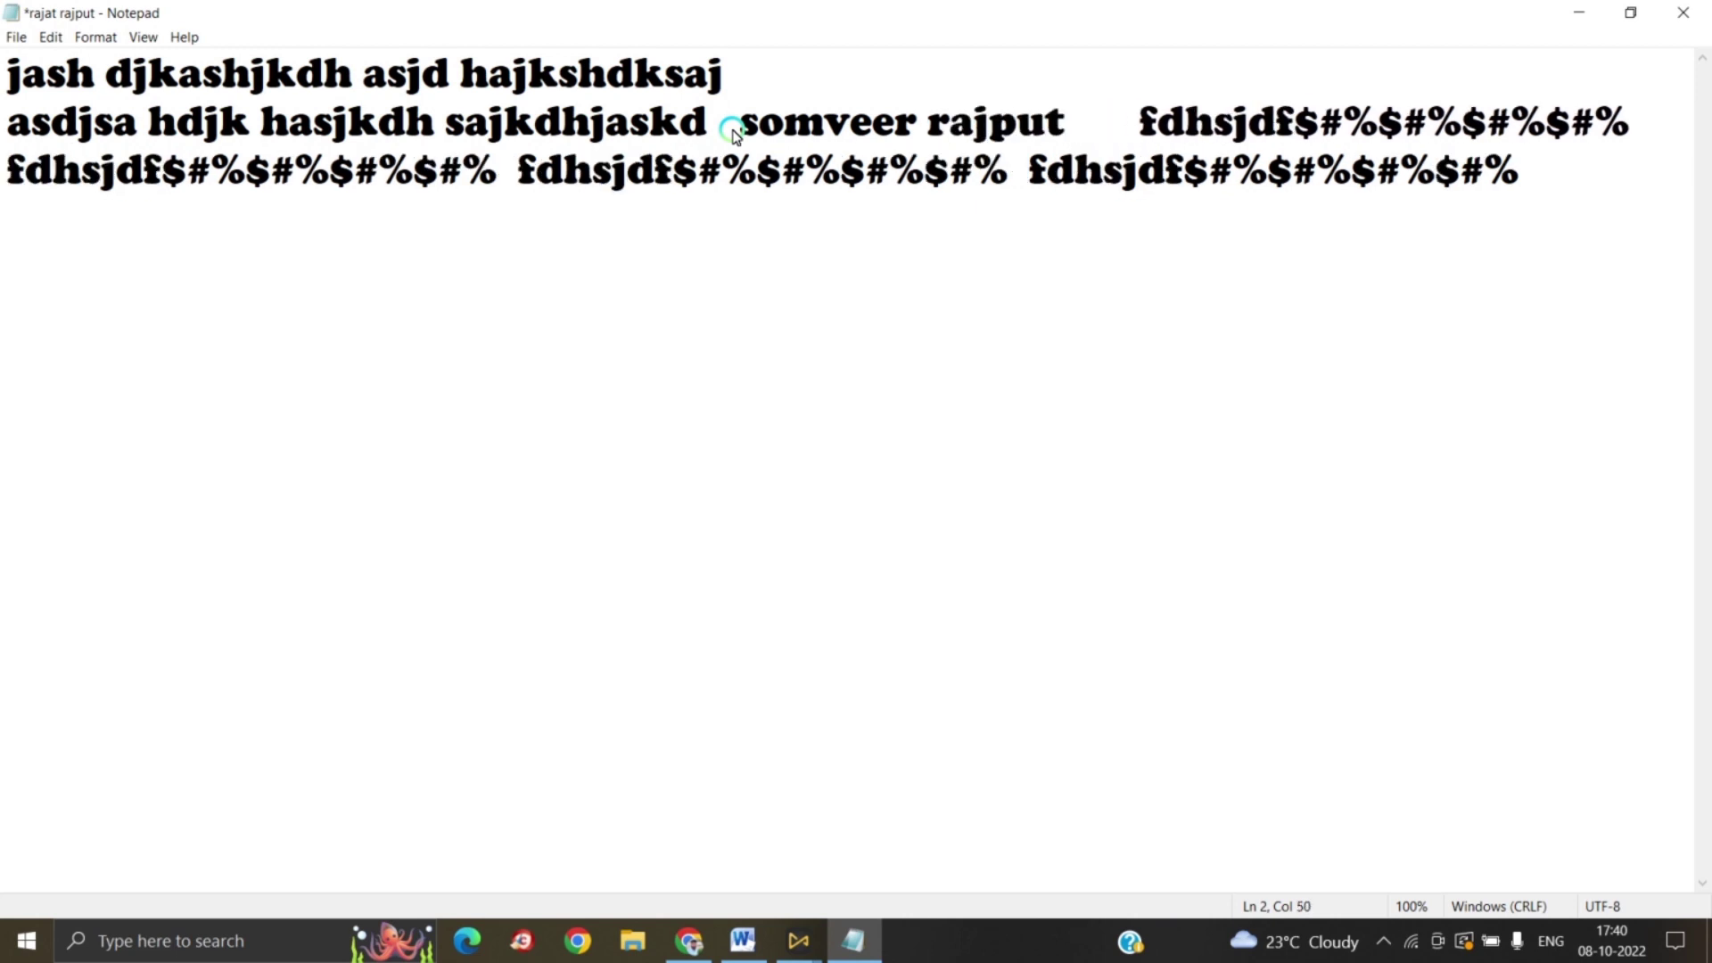
Step: Cut the typed name from line 2 and paste it at the end of the text
{"action": "left_click_drag", "start_coordinate": [751, 120], "coordinate": [1065, 121]}
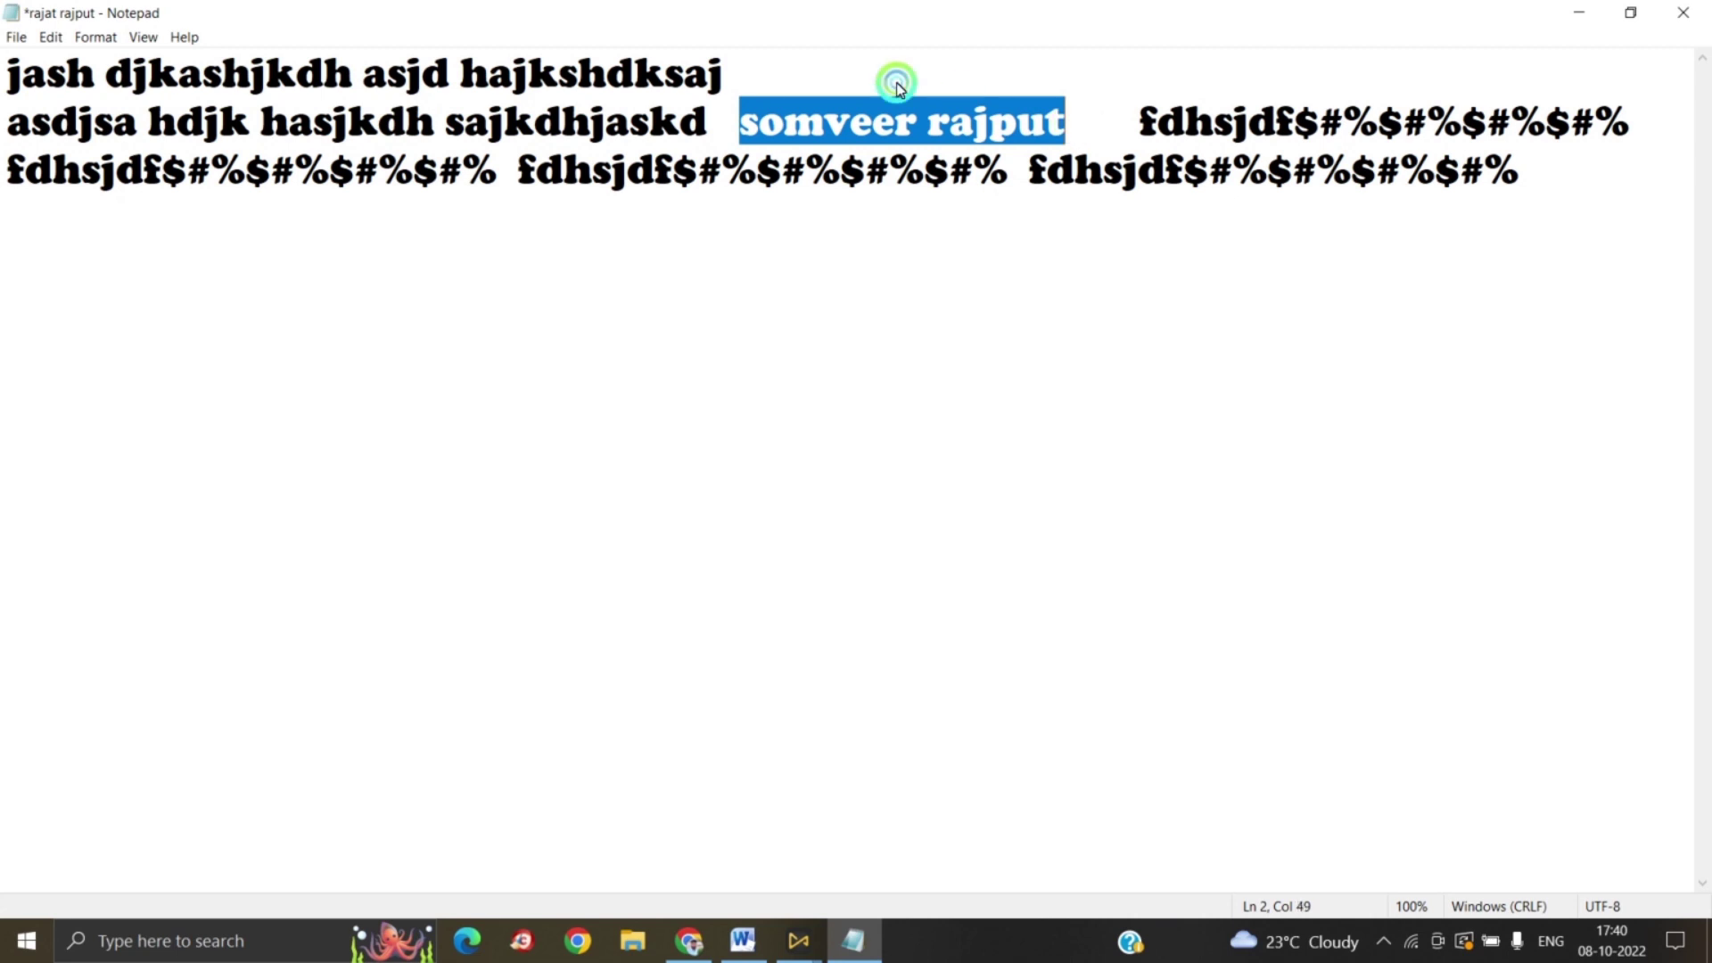
{"action": "left_click", "coordinate": [51, 36]}
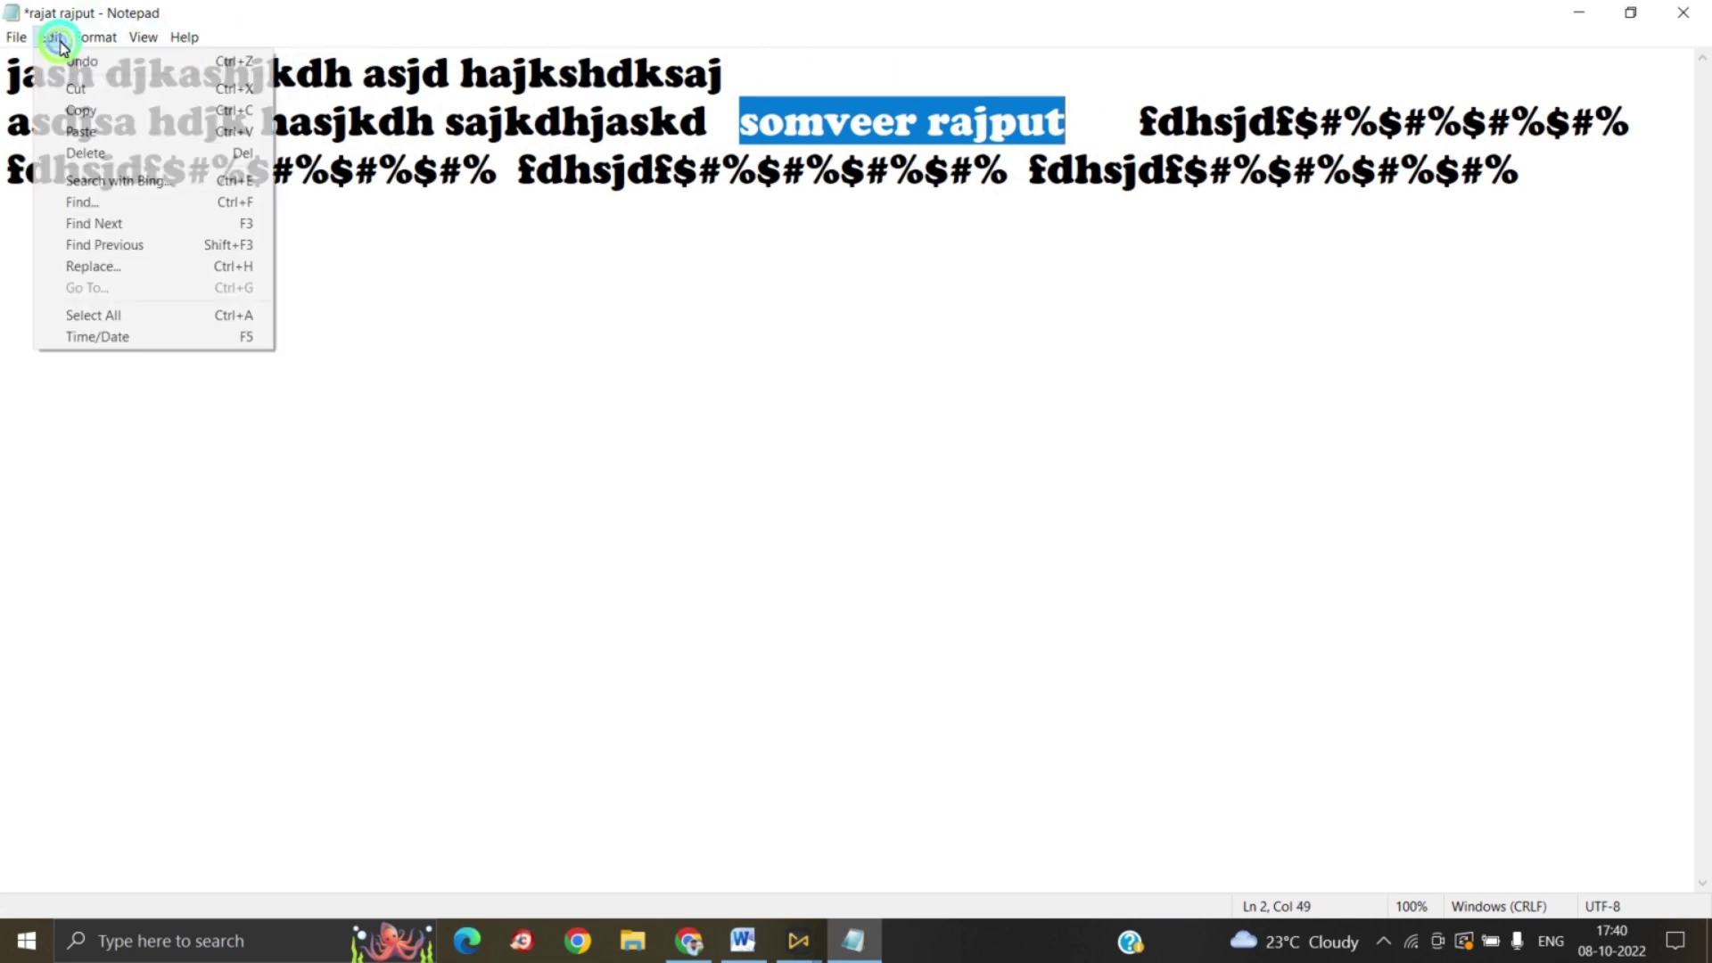
{"action": "left_click", "coordinate": [90, 88]}
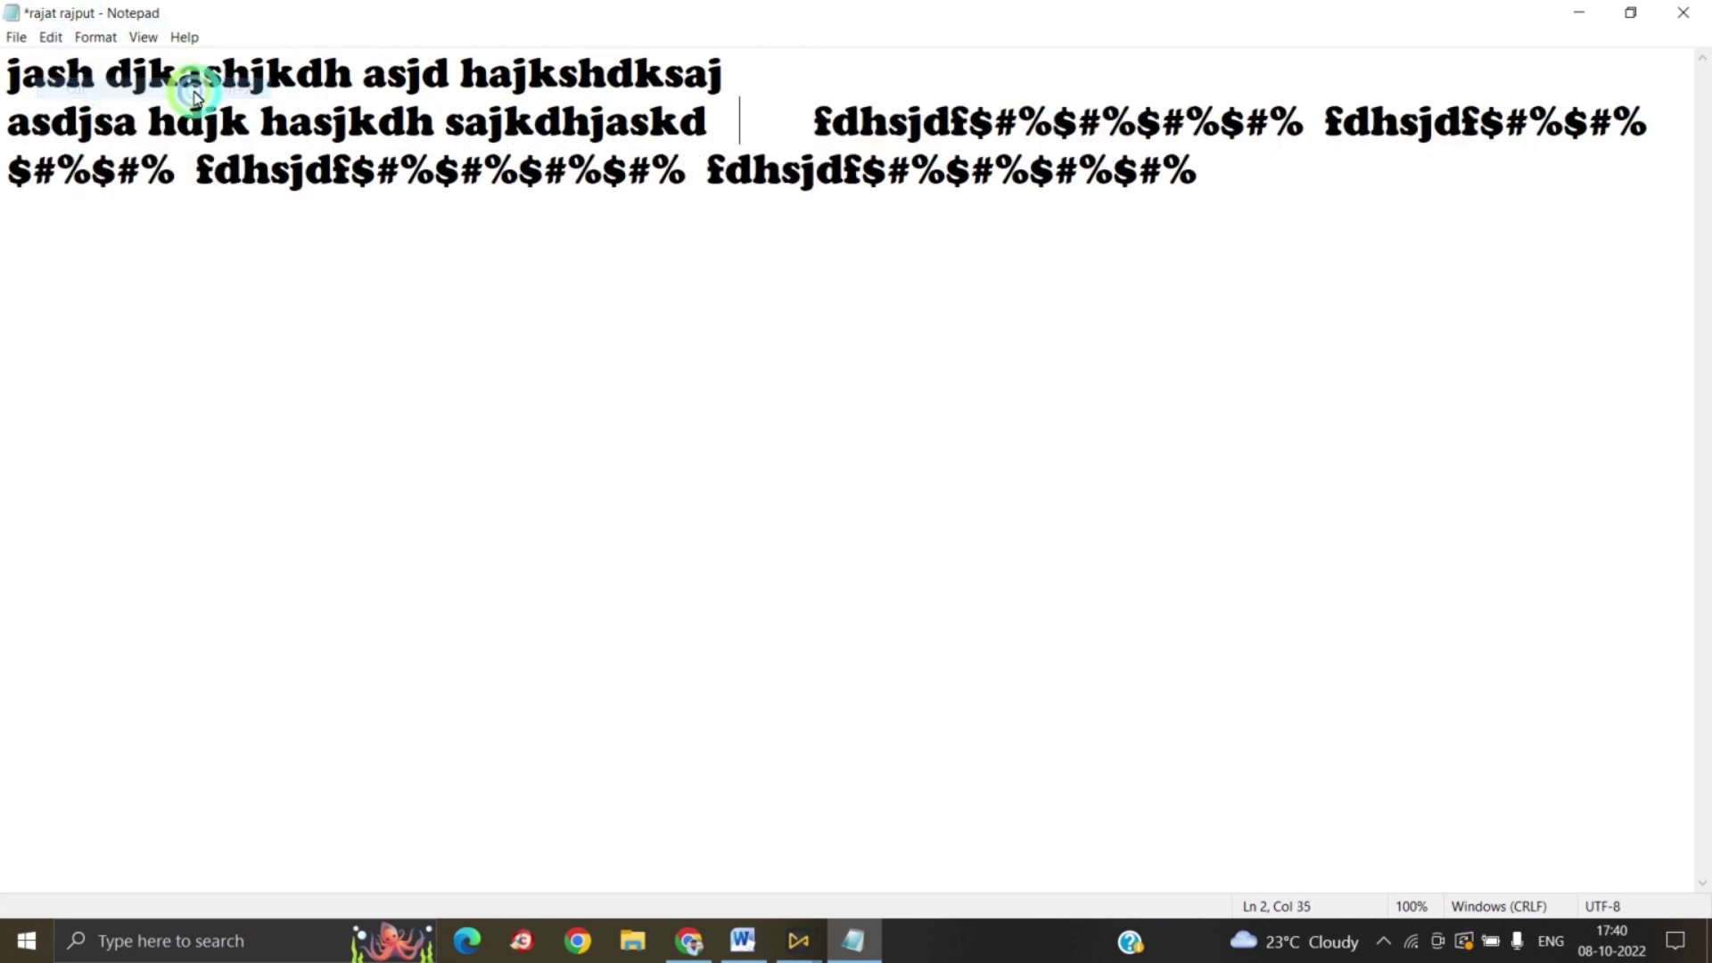
{"action": "left_click", "coordinate": [1238, 178]}
{"action": "left_click", "coordinate": [51, 36]}
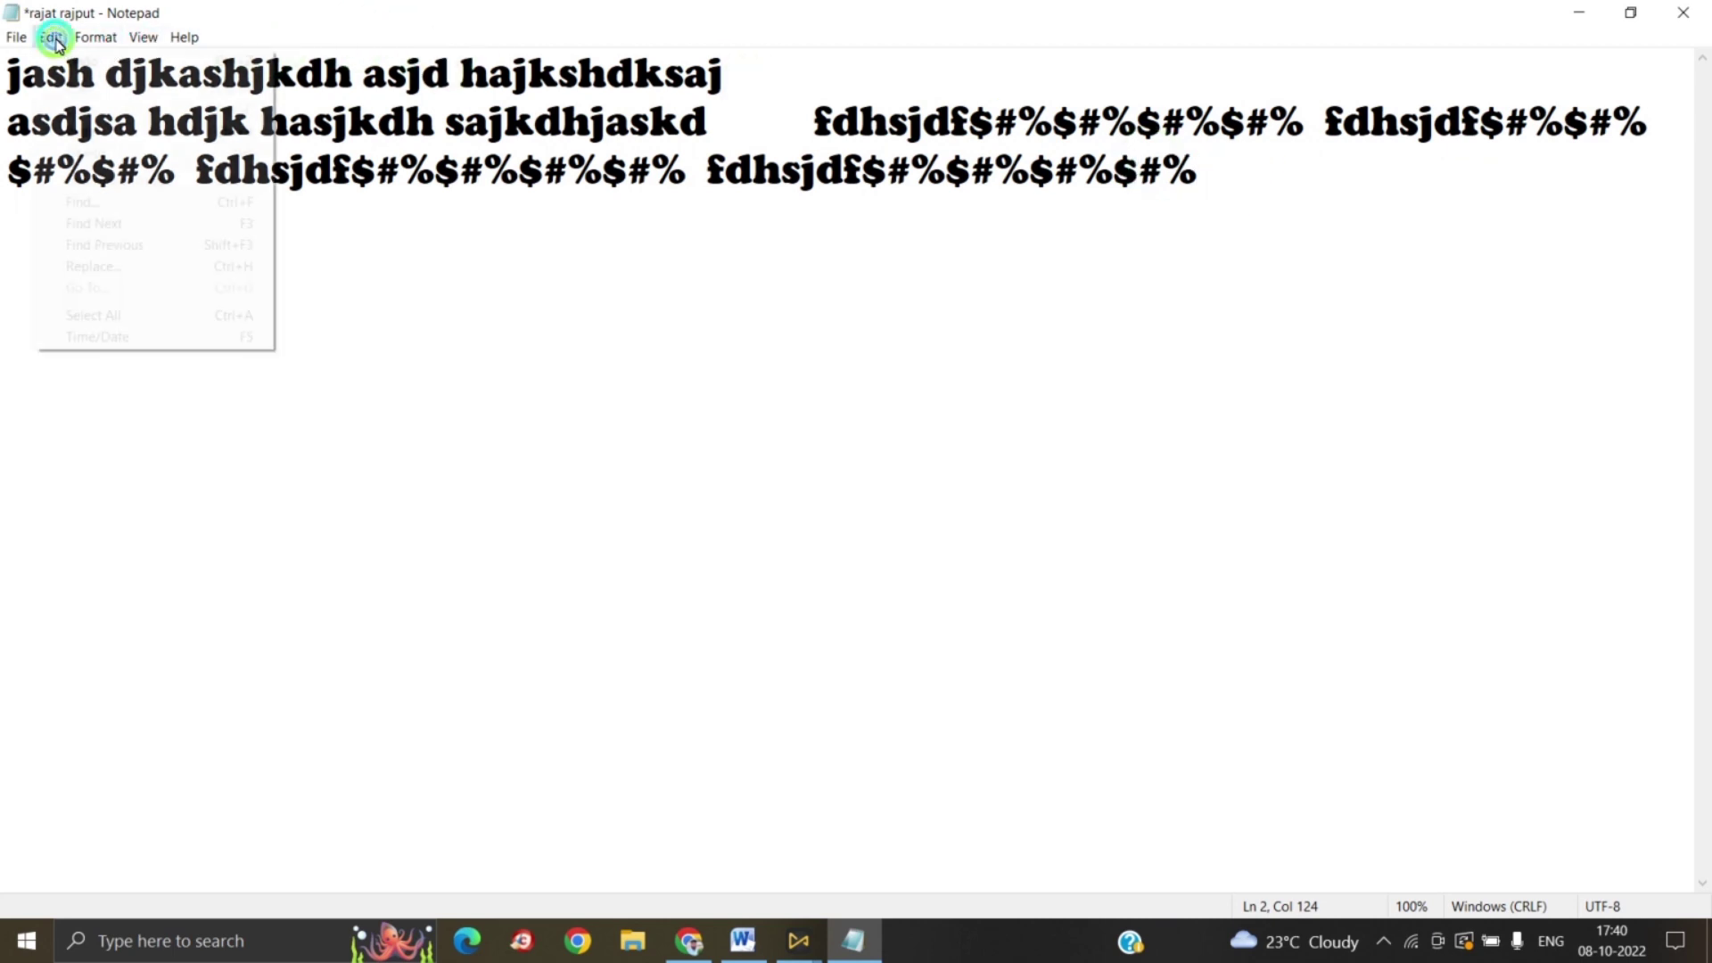
{"action": "left_click", "coordinate": [77, 131]}
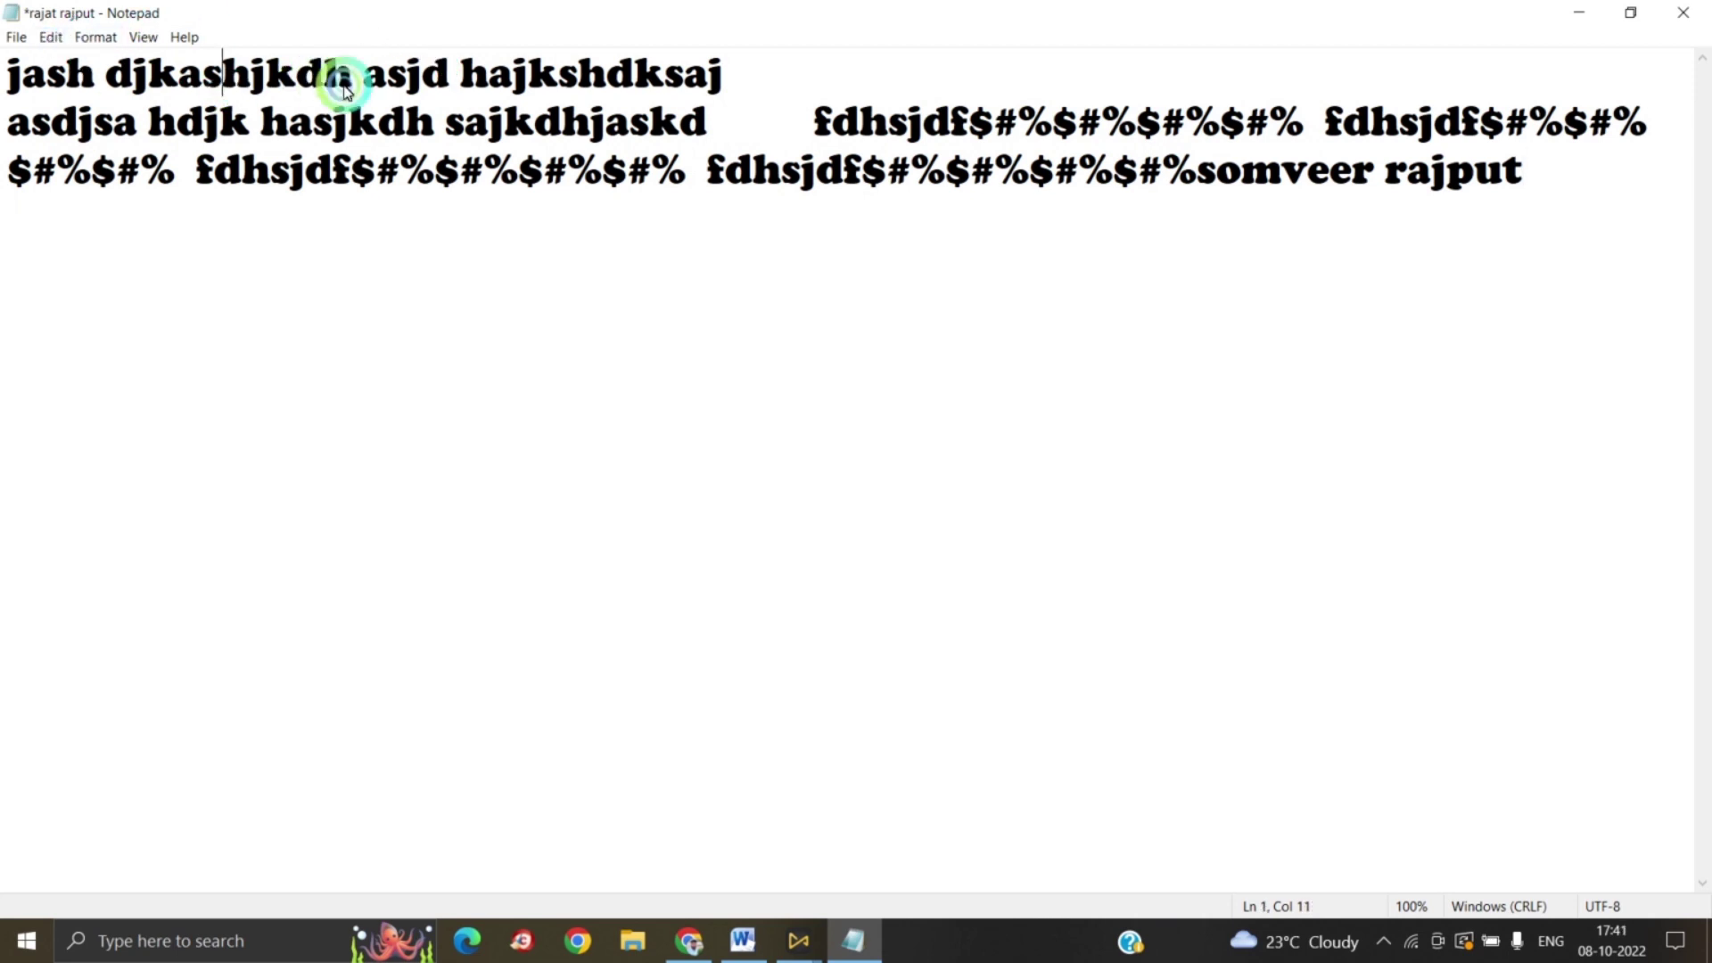
Step: Delete 'jash djkashjkdh' from the start of line 1
{"action": "left_click_drag", "start_coordinate": [344, 77], "coordinate": [3, 86]}
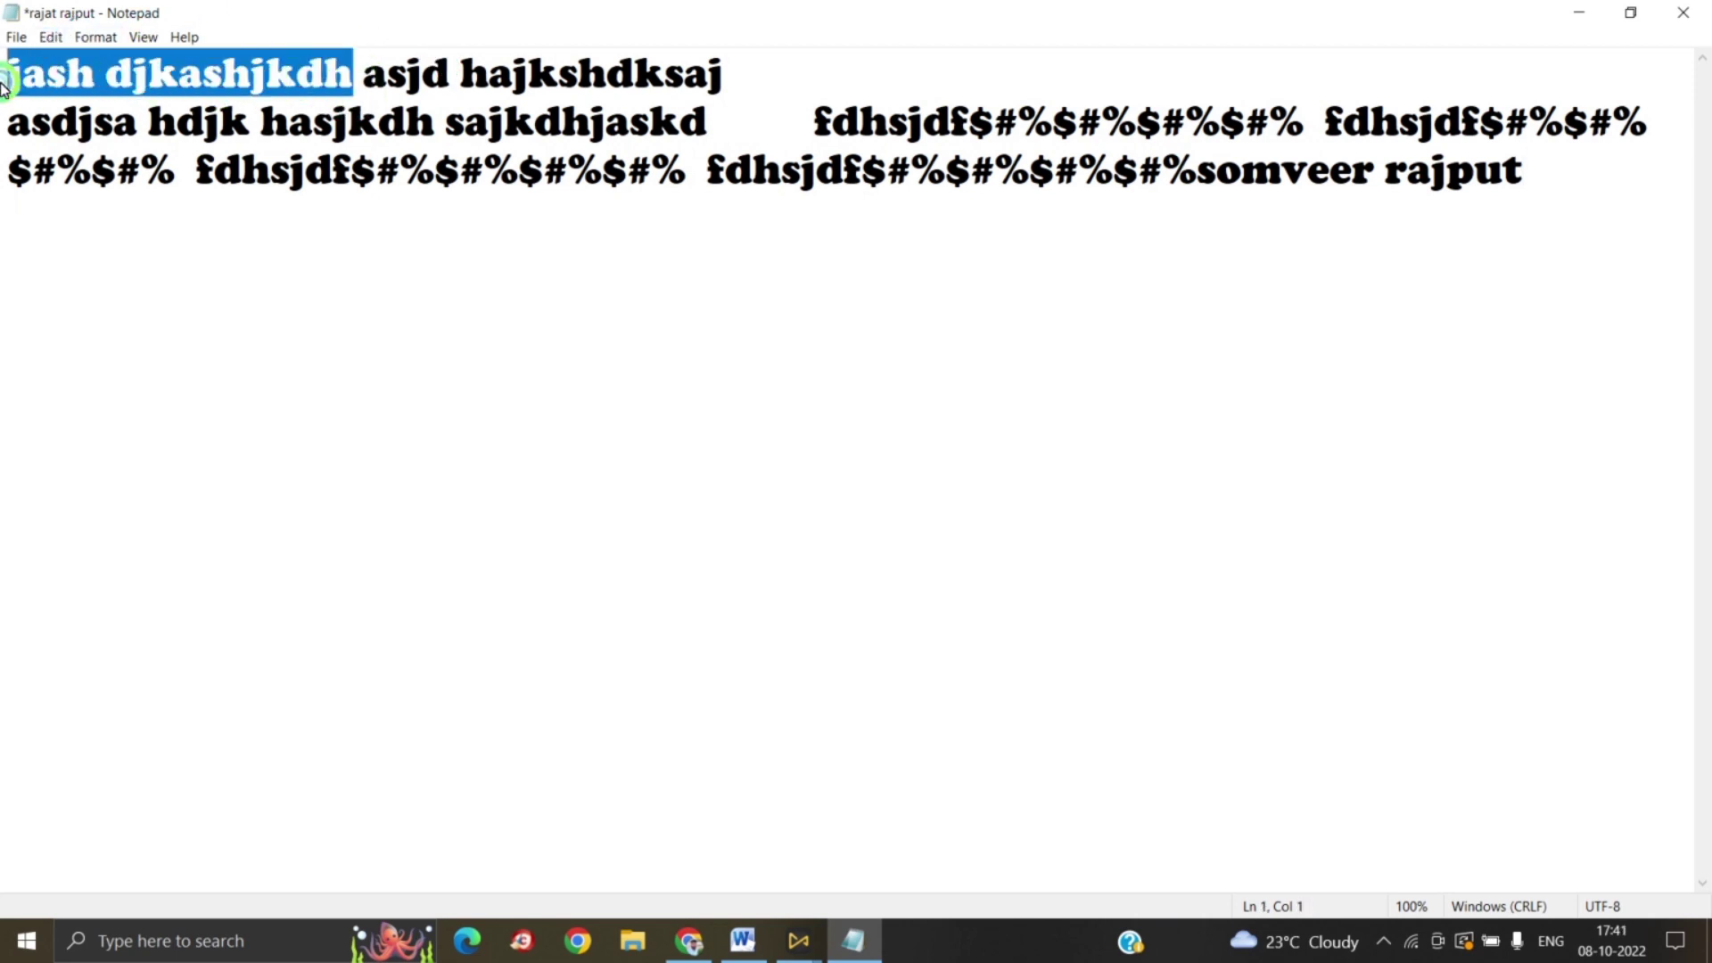
{"action": "left_click", "coordinate": [49, 37]}
{"action": "left_click", "coordinate": [161, 153]}
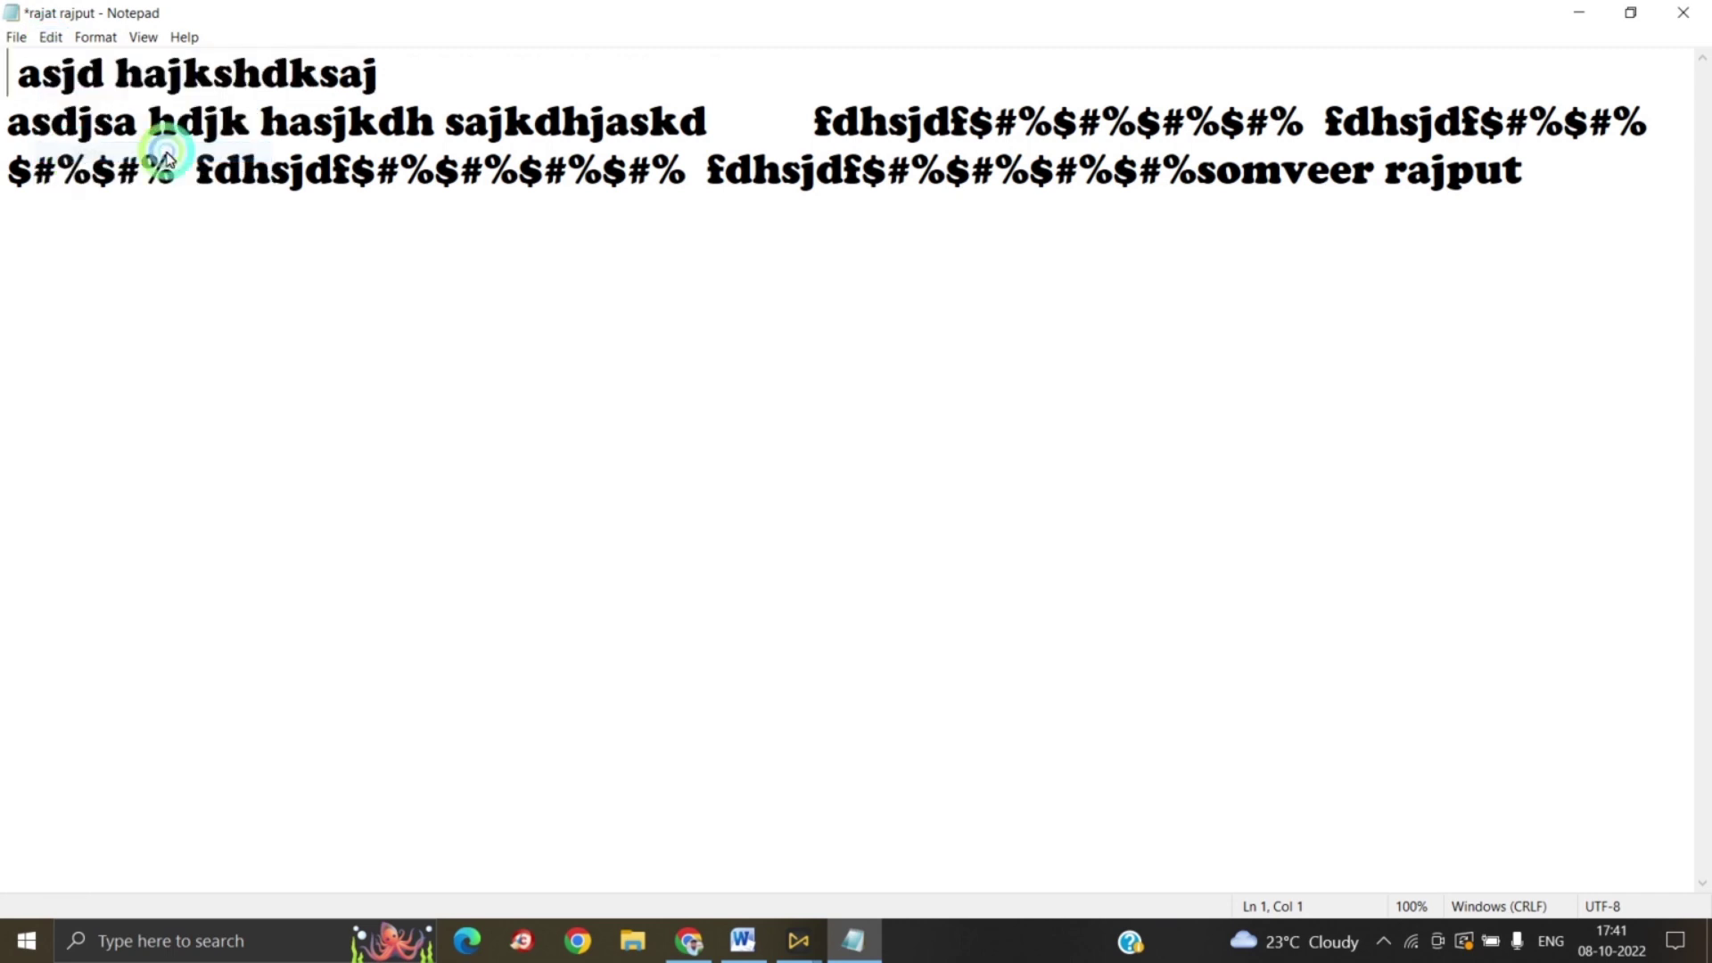
Step: Paste the name phrase onto the end of line 1
{"action": "left_click", "coordinate": [406, 69]}
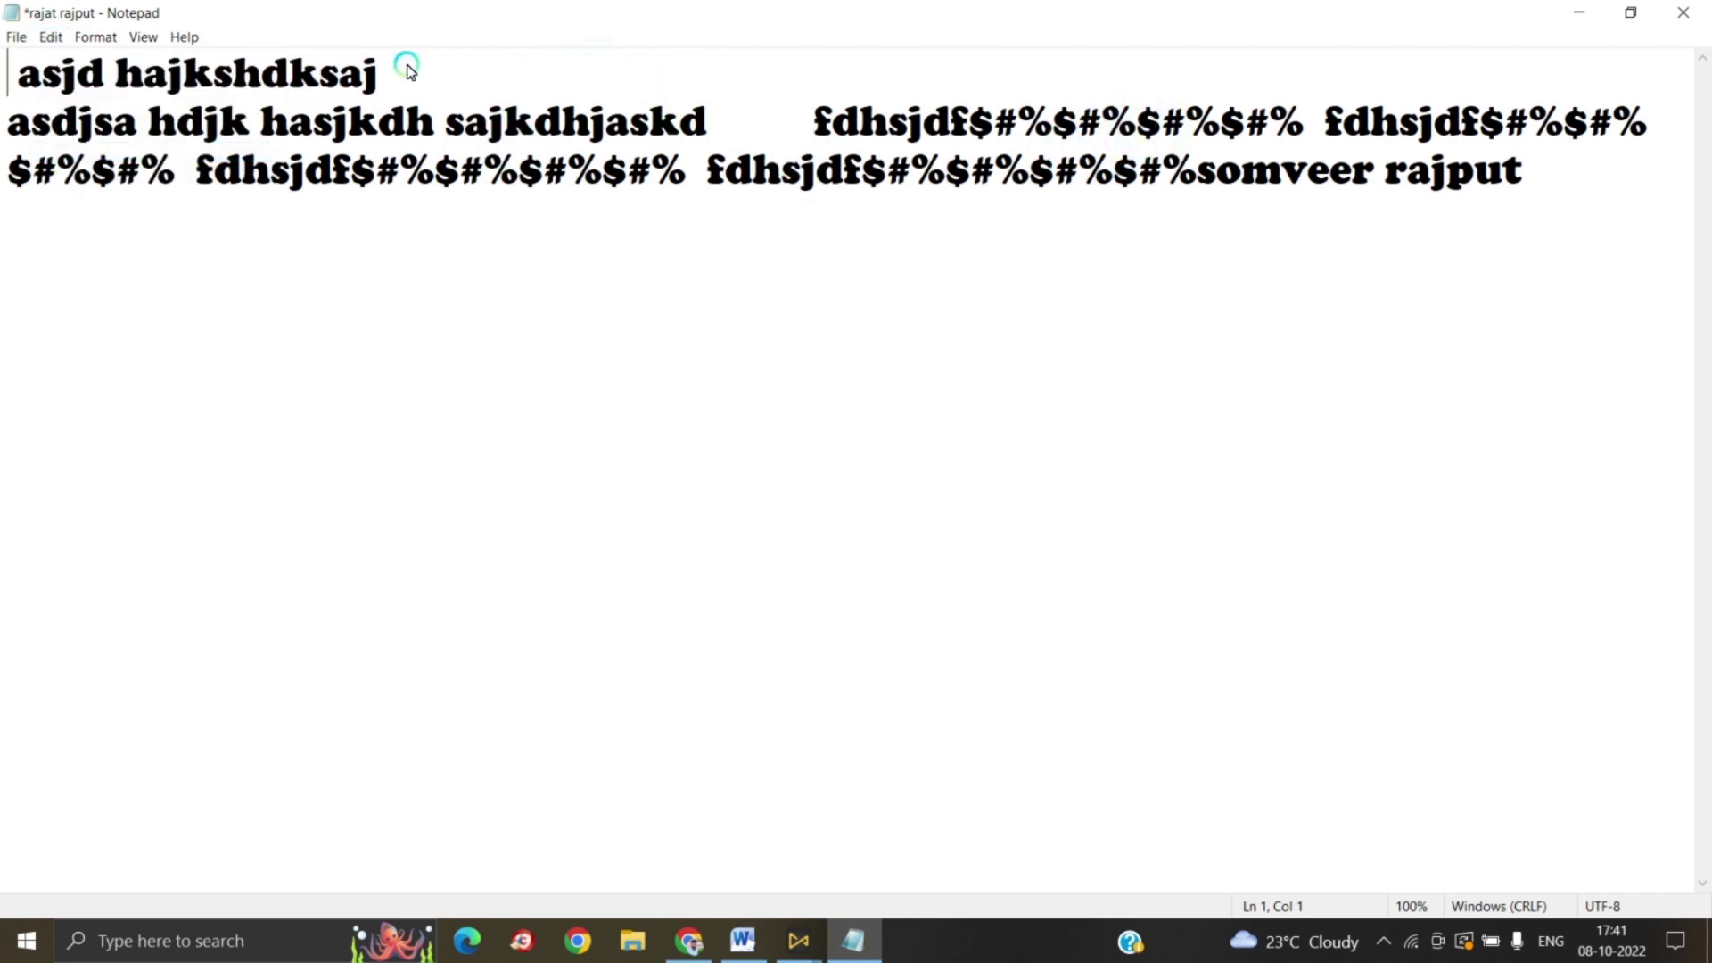
{"action": "left_click", "coordinate": [50, 36]}
{"action": "left_click", "coordinate": [88, 126]}
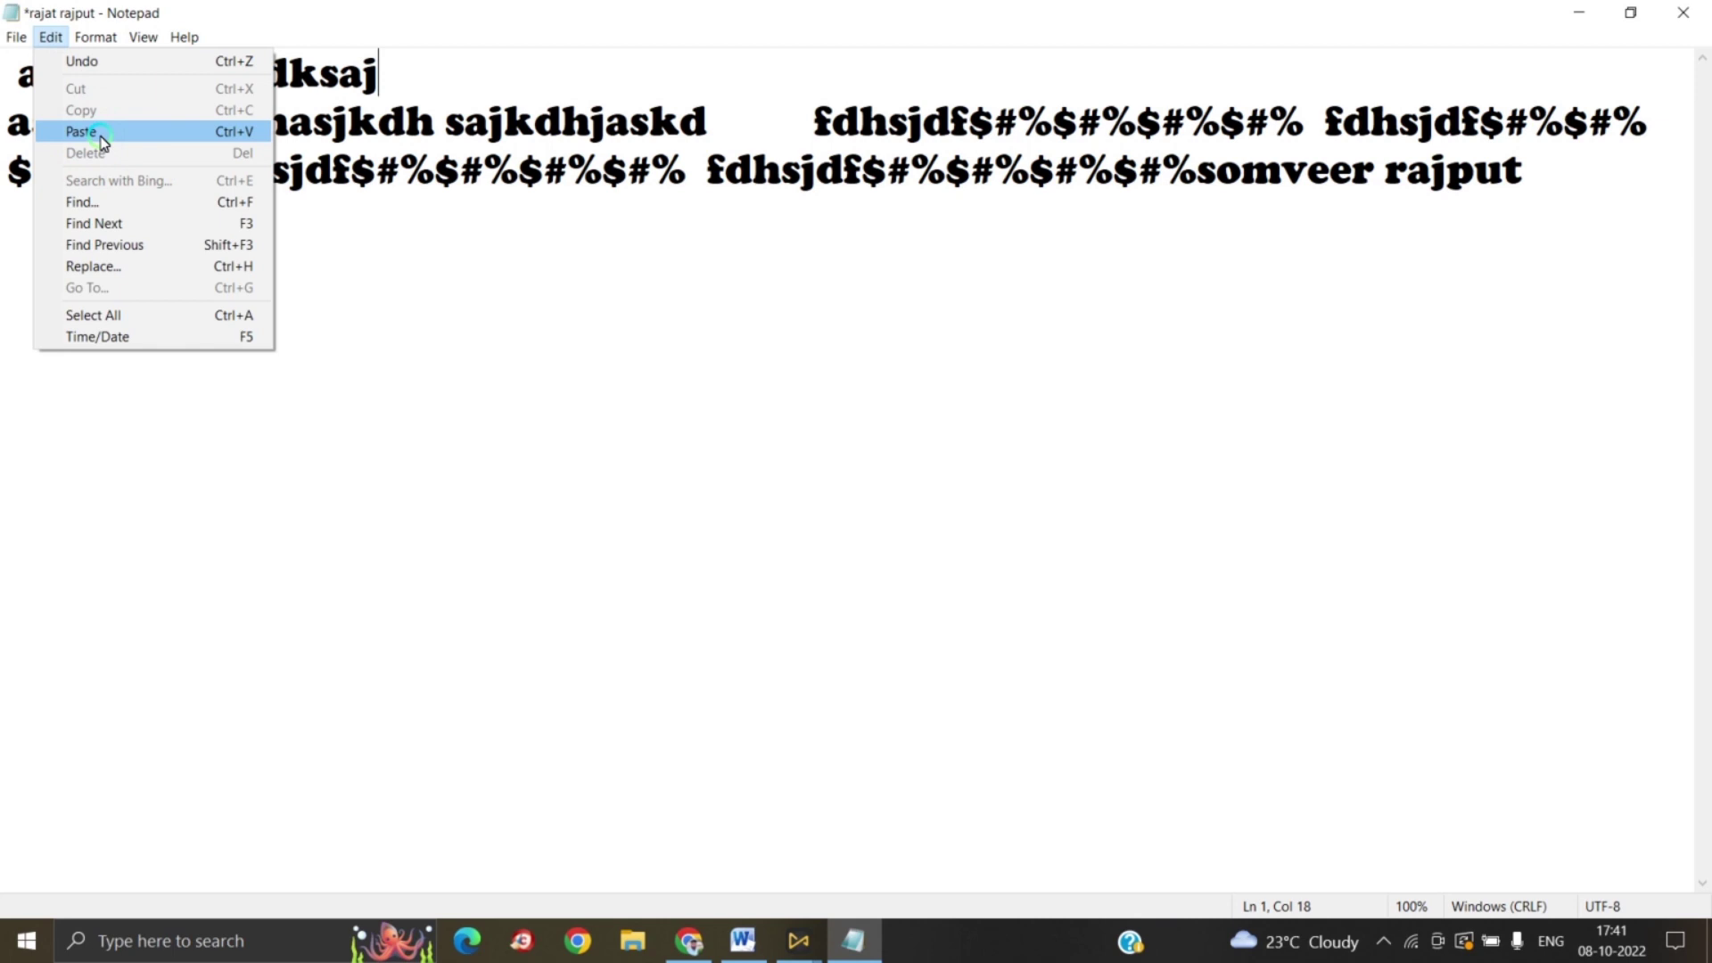
{"action": "left_click", "coordinate": [90, 132]}
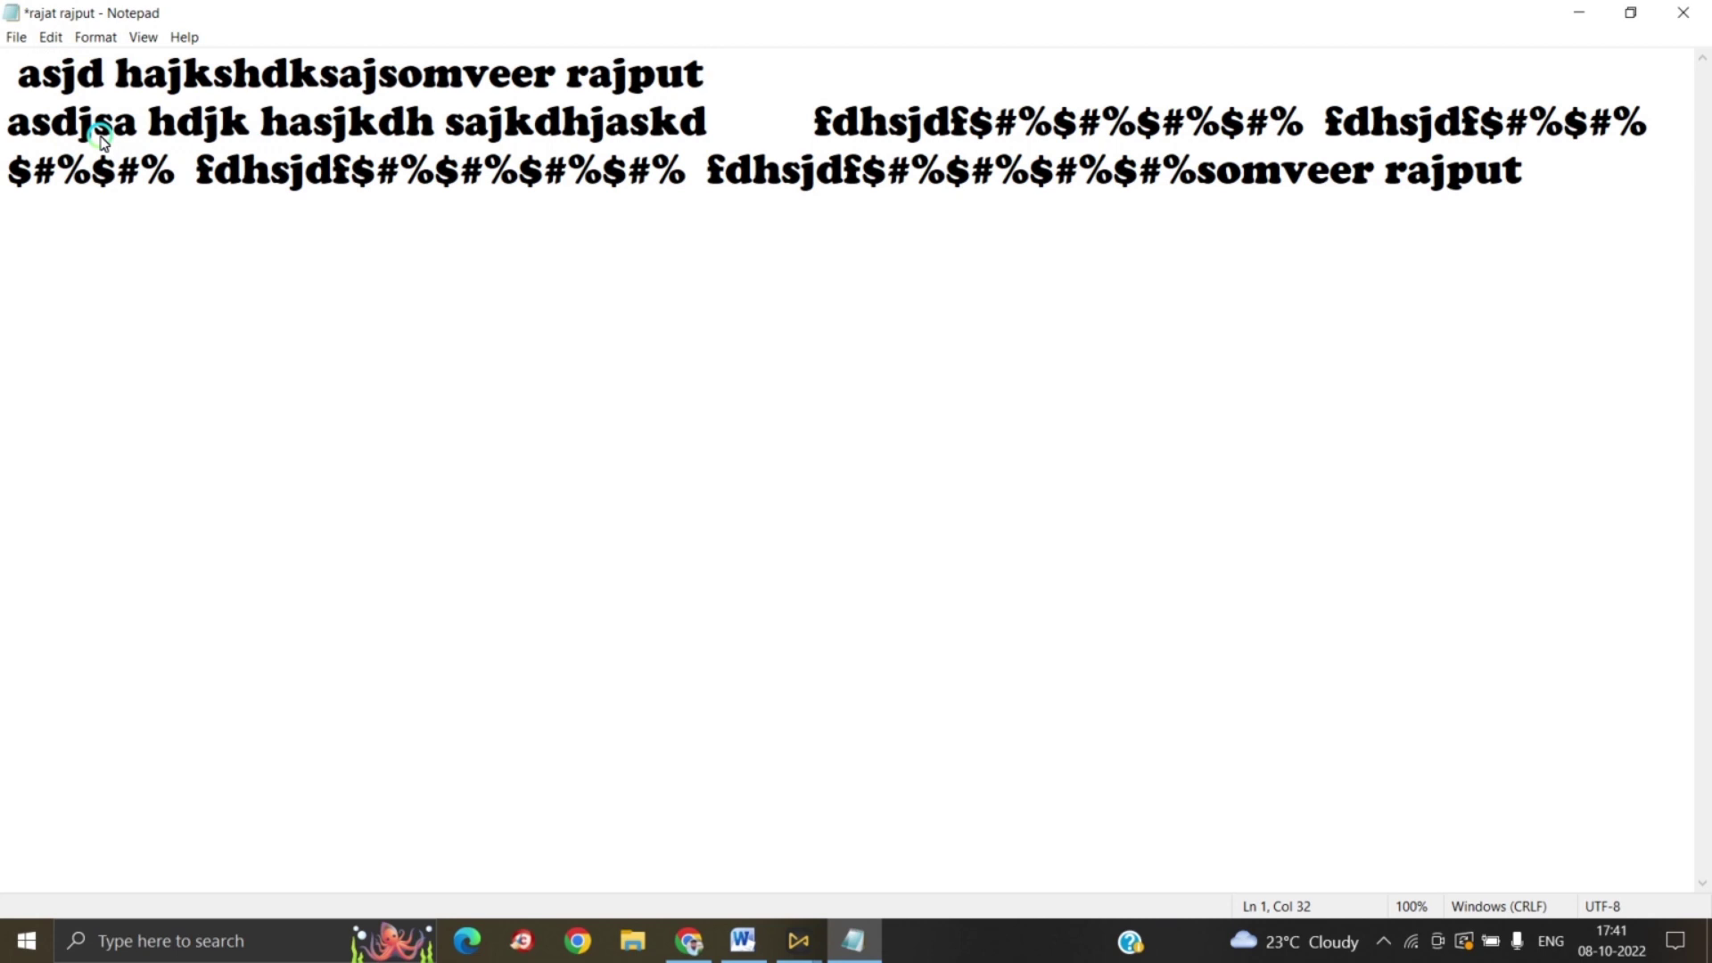
{"action": "left_click", "coordinate": [51, 38]}
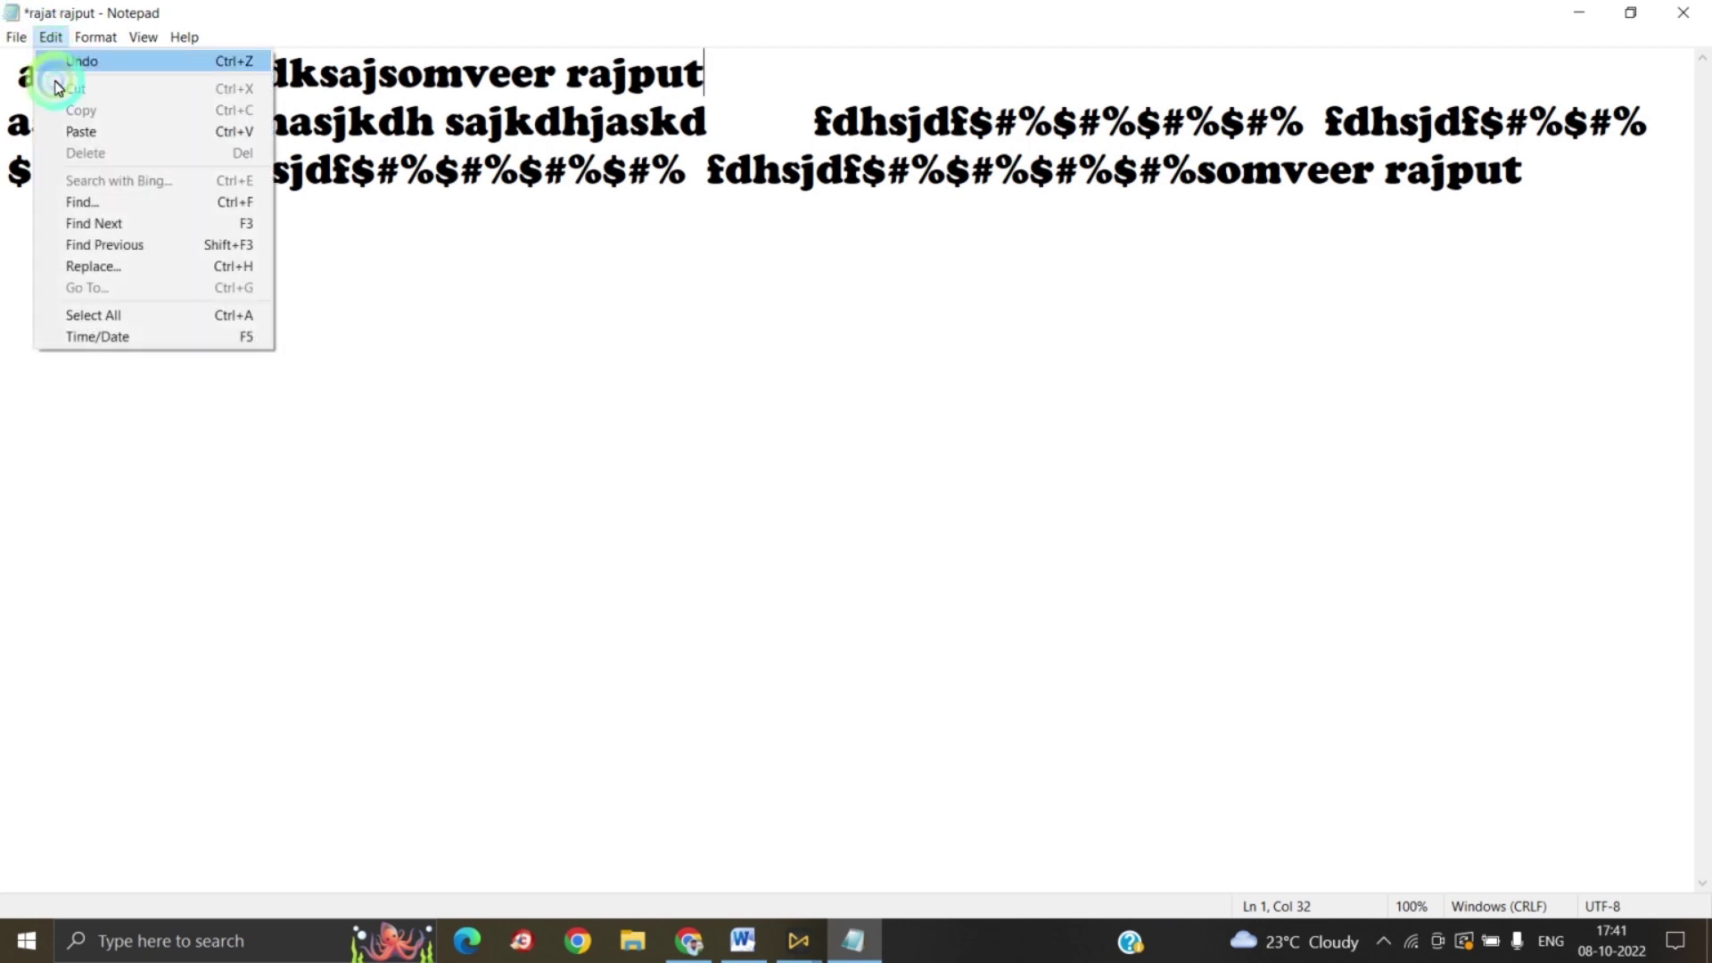